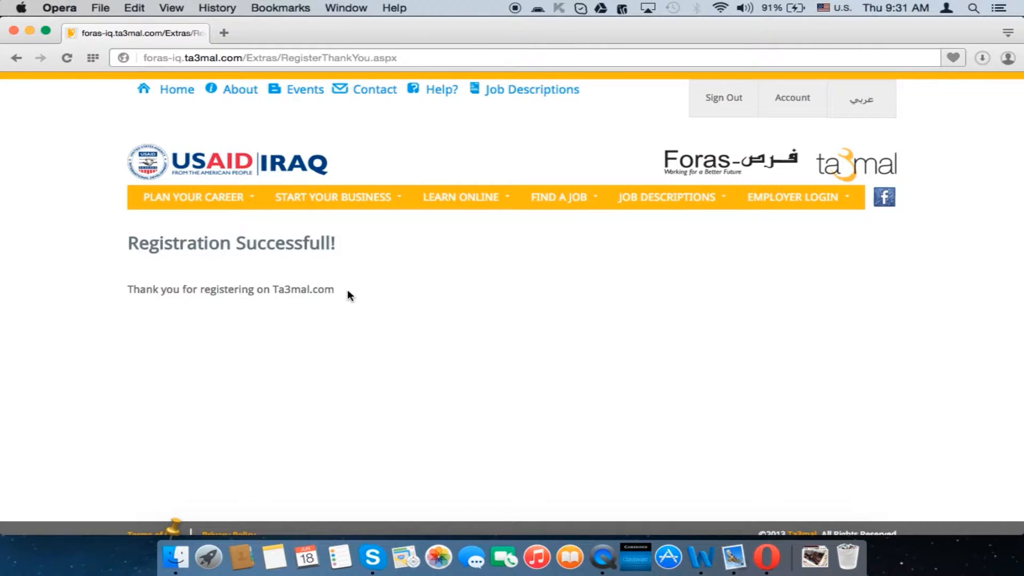
Step: Go to the My CV area of the account page
{"action": "left_click", "coordinate": [785, 113]}
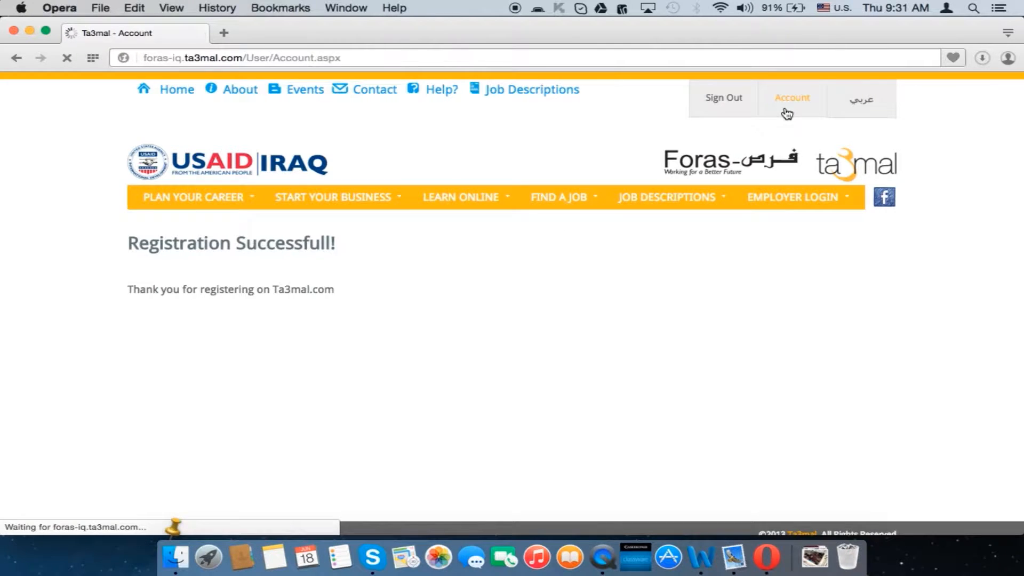
{"action": "scroll", "coordinate": [550, 266], "scroll_direction": "down", "scroll_amount": 5}
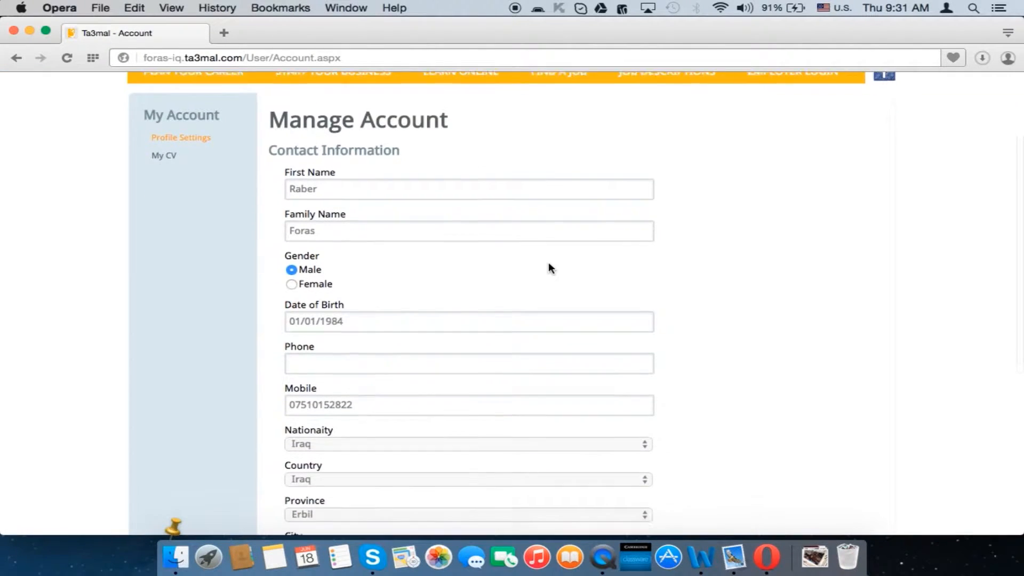
{"action": "scroll", "coordinate": [550, 268], "scroll_direction": "up", "scroll_amount": 2}
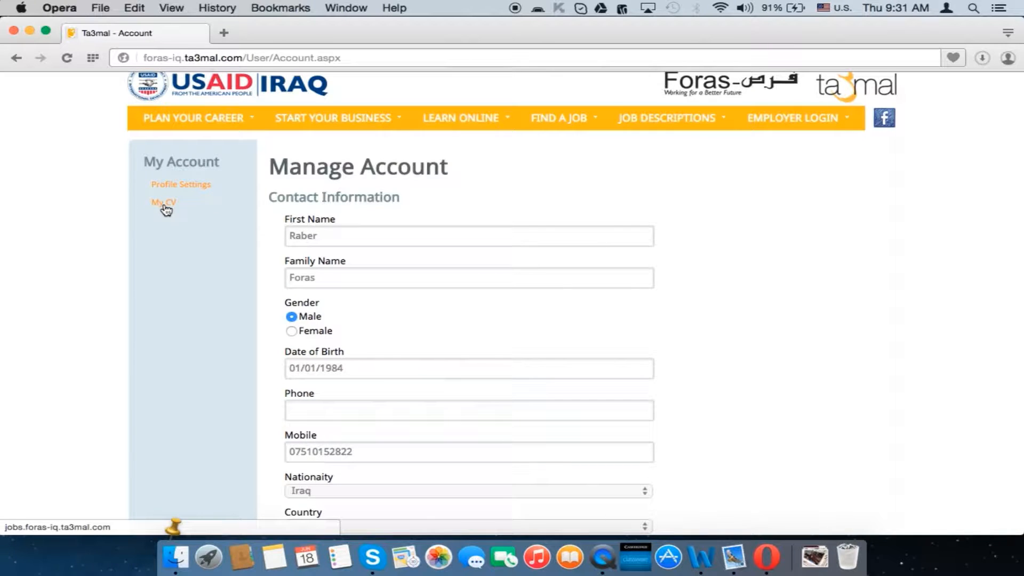
{"action": "left_click", "coordinate": [164, 206]}
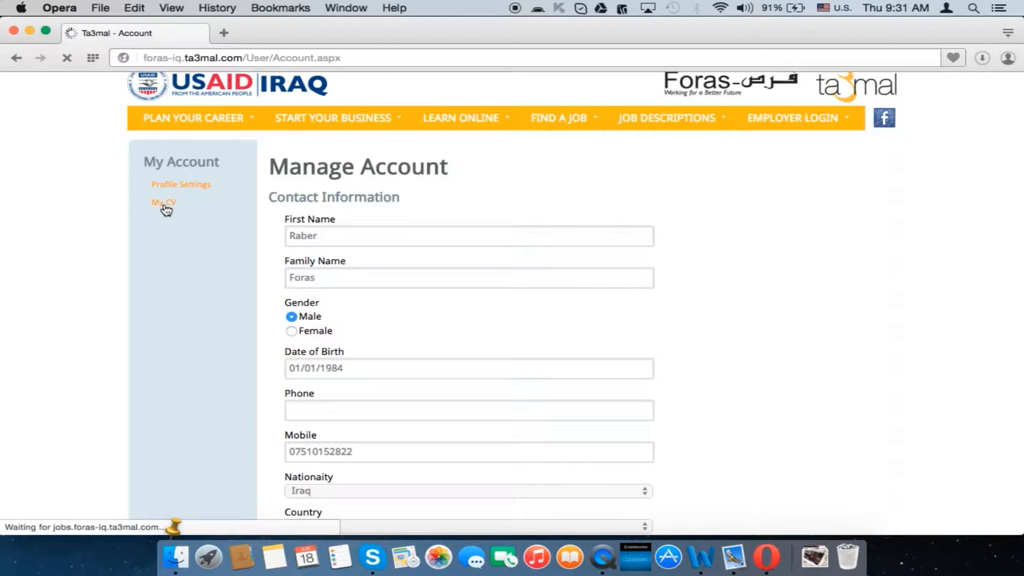
Step: Set Nationality to Iraq and proceed to create the CV
{"action": "scroll", "coordinate": [452, 238], "scroll_direction": "up", "scroll_amount": 2}
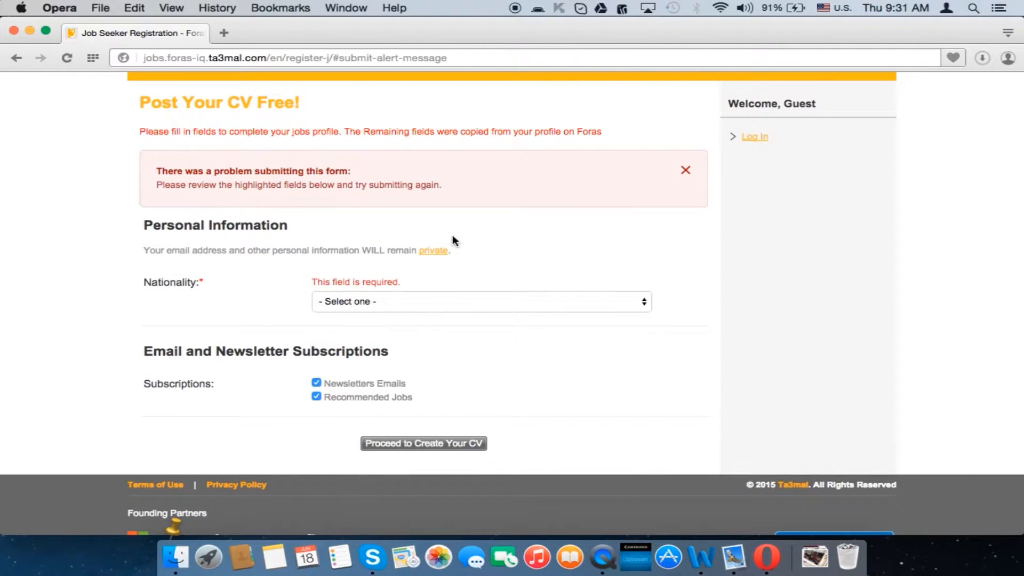
{"action": "left_click", "coordinate": [411, 303]}
{"action": "type", "text": "Iraq"}
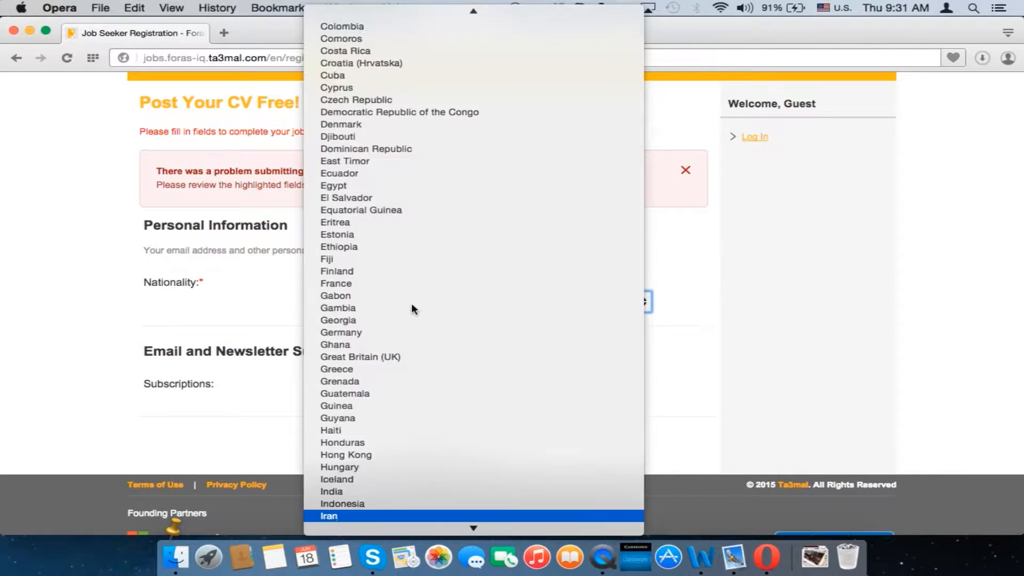
{"action": "key", "text": "Return"}
{"action": "left_click", "coordinate": [417, 442]}
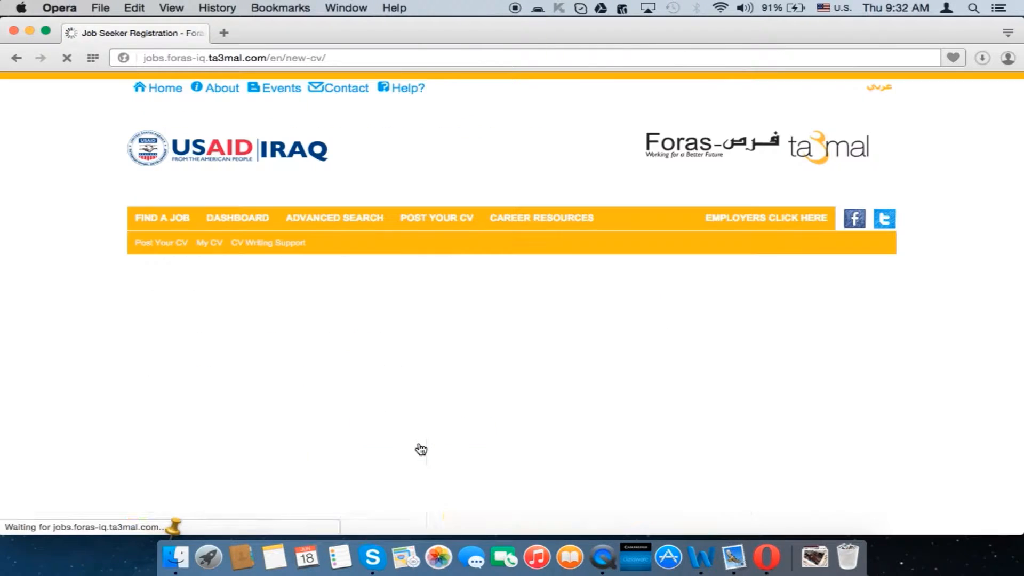
Step: Choose the 'Use the CV Builder' option on the Let's Get Started page
{"action": "scroll", "coordinate": [581, 376], "scroll_direction": "down", "scroll_amount": 2}
{"action": "scroll", "coordinate": [580, 377], "scroll_direction": "down", "scroll_amount": 5}
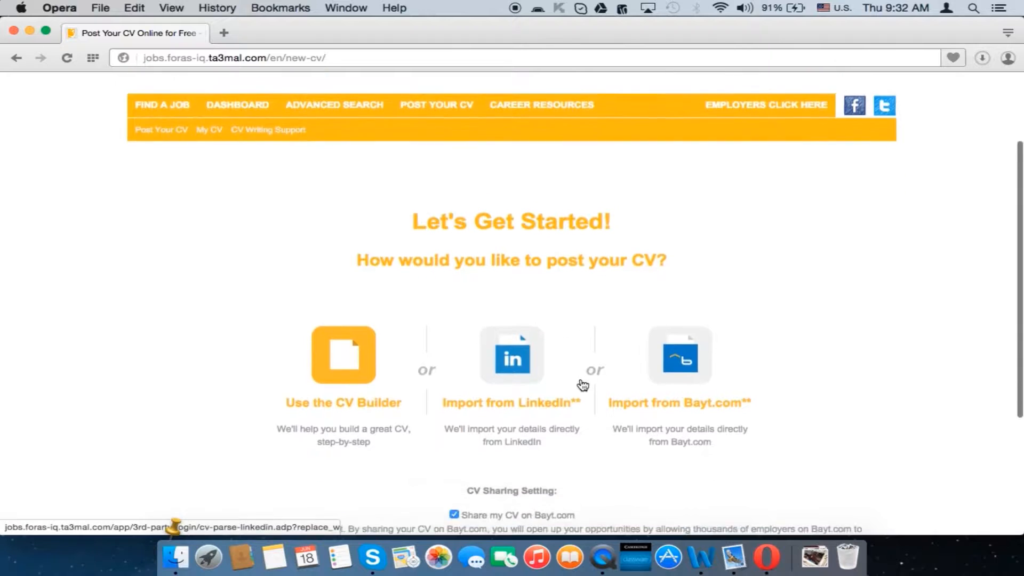
{"action": "scroll", "coordinate": [580, 377], "scroll_direction": "up", "scroll_amount": 2}
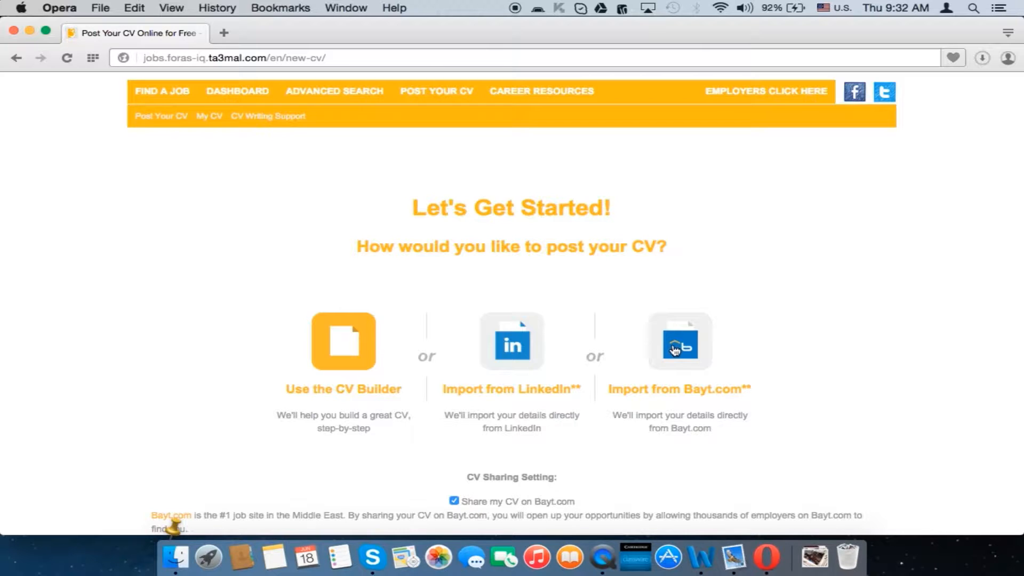
{"action": "left_click", "coordinate": [331, 342]}
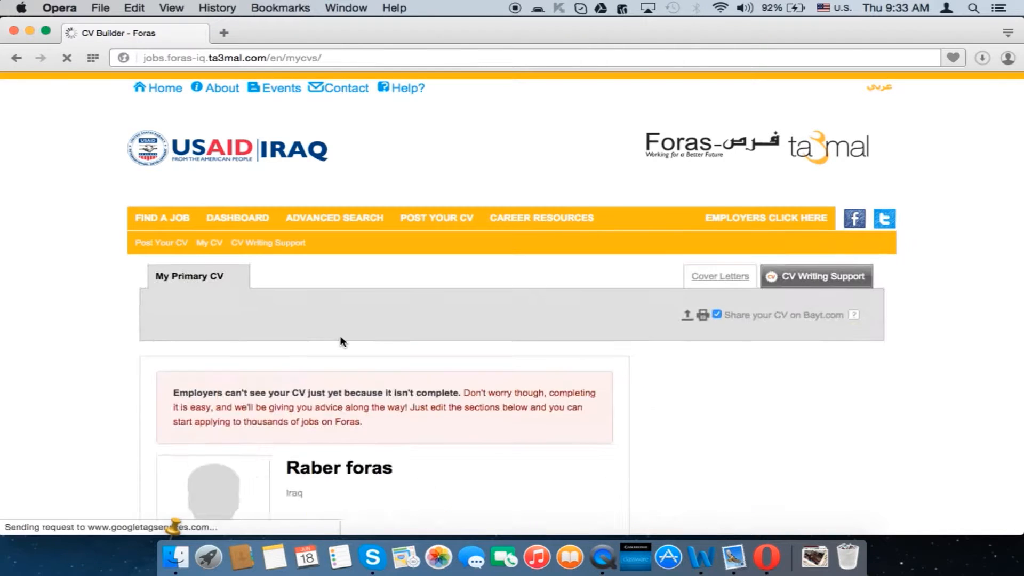
Step: Scroll through My Primary CV's empty sections and required-section list: Contact Information, Education, Work Experience
{"action": "scroll", "coordinate": [340, 336], "scroll_direction": "down", "scroll_amount": 5}
{"action": "scroll", "coordinate": [340, 336], "scroll_direction": "up", "scroll_amount": 5}
{"action": "scroll", "coordinate": [342, 341], "scroll_direction": "up", "scroll_amount": 1}
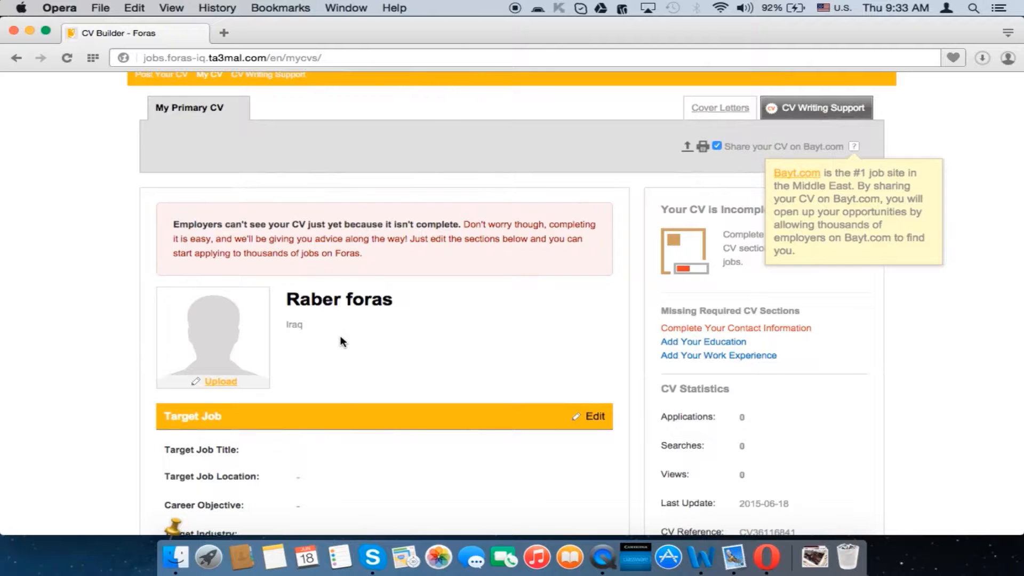
{"action": "scroll", "coordinate": [342, 341], "scroll_direction": "down", "scroll_amount": 3}
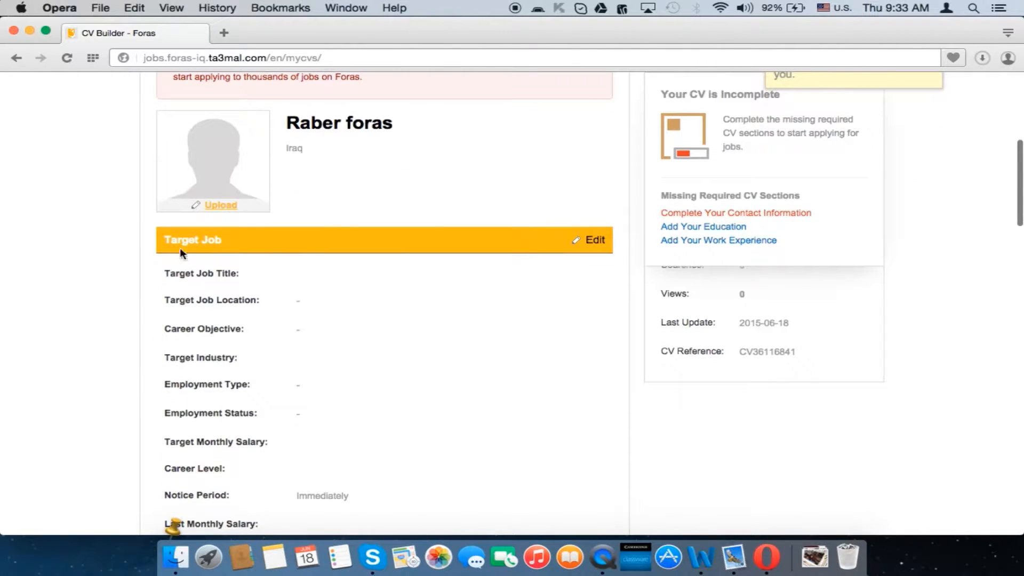
{"action": "scroll", "coordinate": [221, 241], "scroll_direction": "down", "scroll_amount": 5}
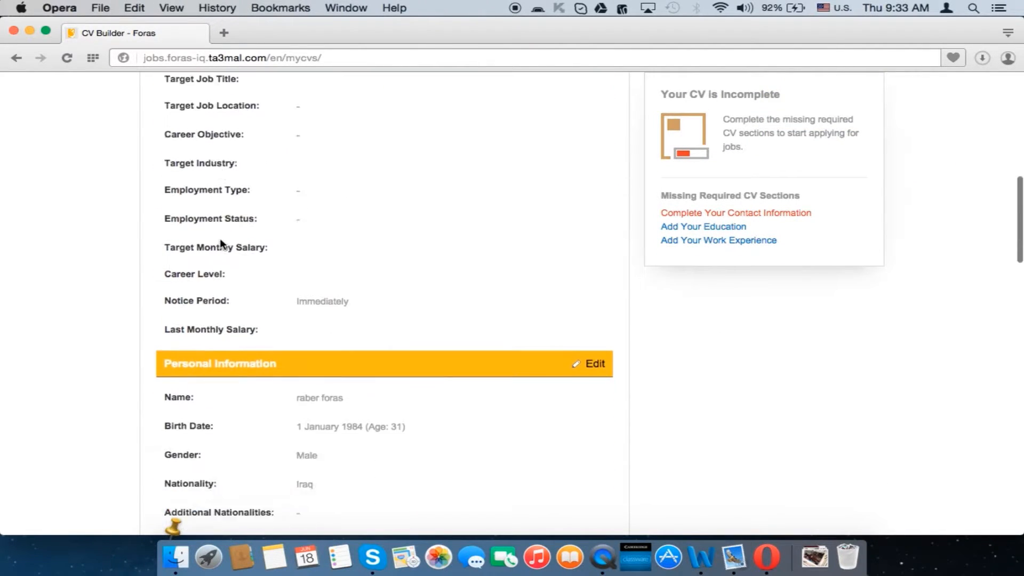
{"action": "scroll", "coordinate": [267, 231], "scroll_direction": "down", "scroll_amount": 5}
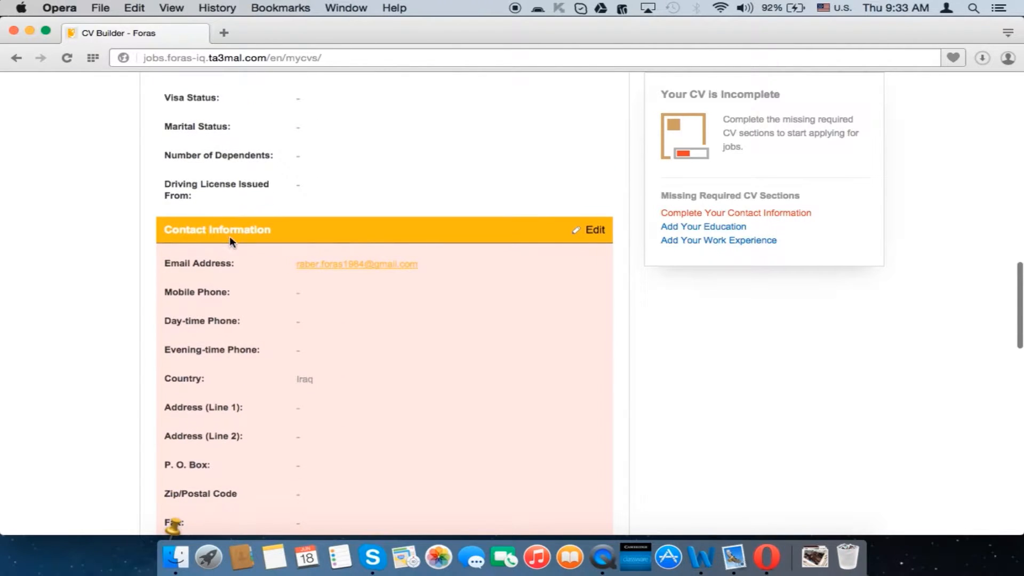
{"action": "scroll", "coordinate": [212, 233], "scroll_direction": "down", "scroll_amount": 5}
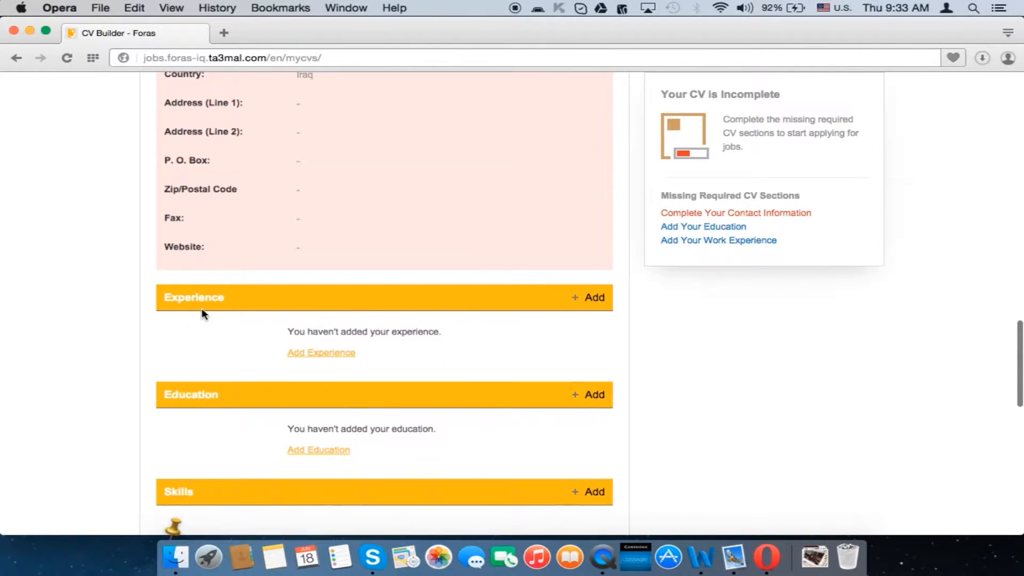
{"action": "scroll", "coordinate": [203, 314], "scroll_direction": "down", "scroll_amount": 2}
{"action": "scroll", "coordinate": [220, 402], "scroll_direction": "down", "scroll_amount": 9}
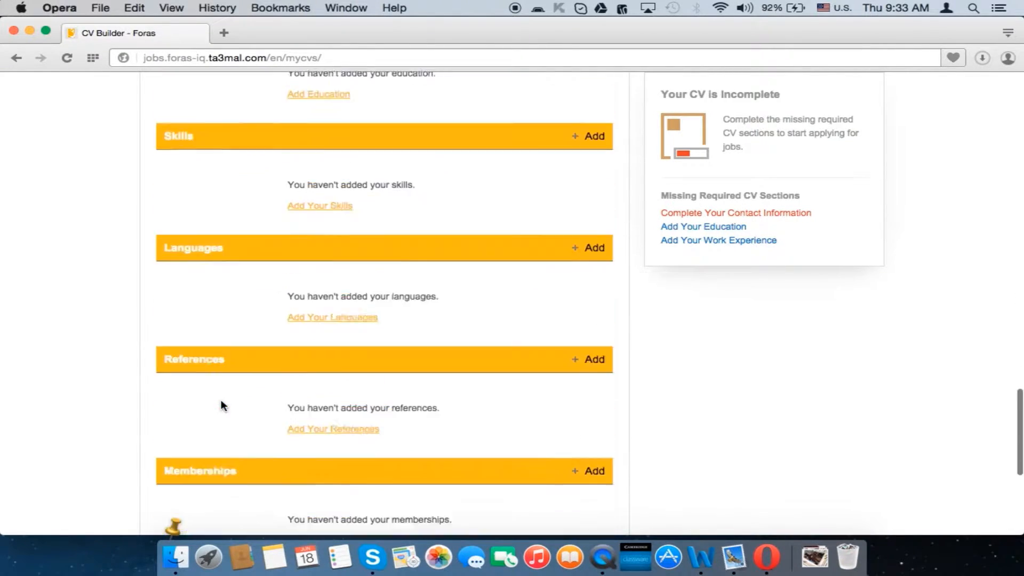
{"action": "scroll", "coordinate": [222, 404], "scroll_direction": "up", "scroll_amount": 20}
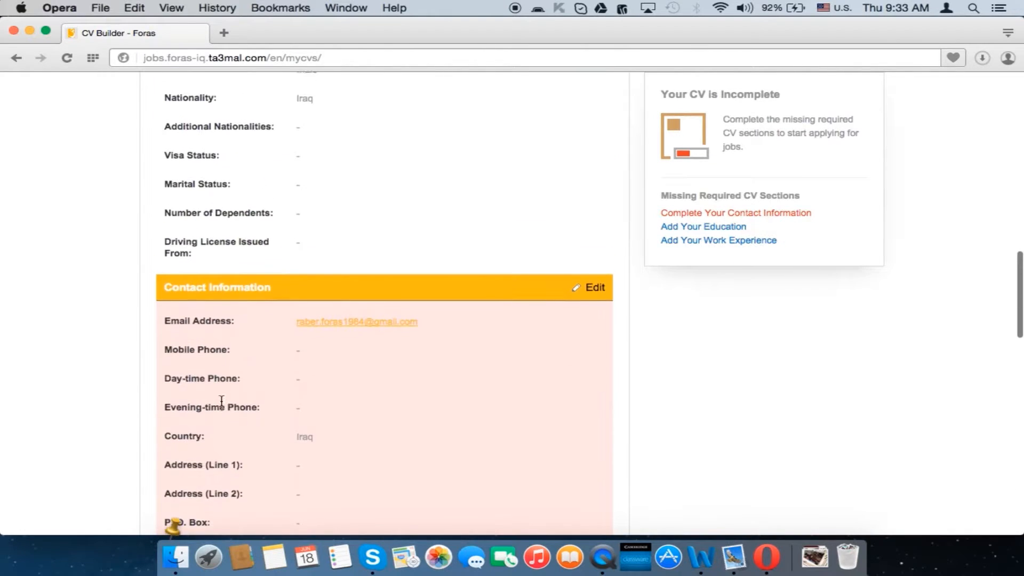
{"action": "scroll", "coordinate": [221, 403], "scroll_direction": "up", "scroll_amount": 6}
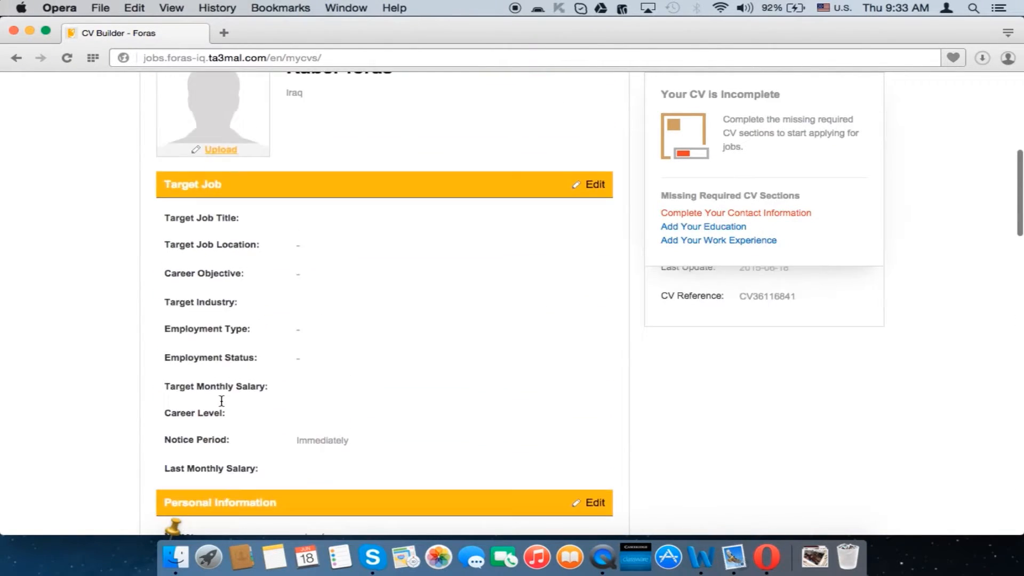
{"action": "scroll", "coordinate": [237, 404], "scroll_direction": "up", "scroll_amount": 3}
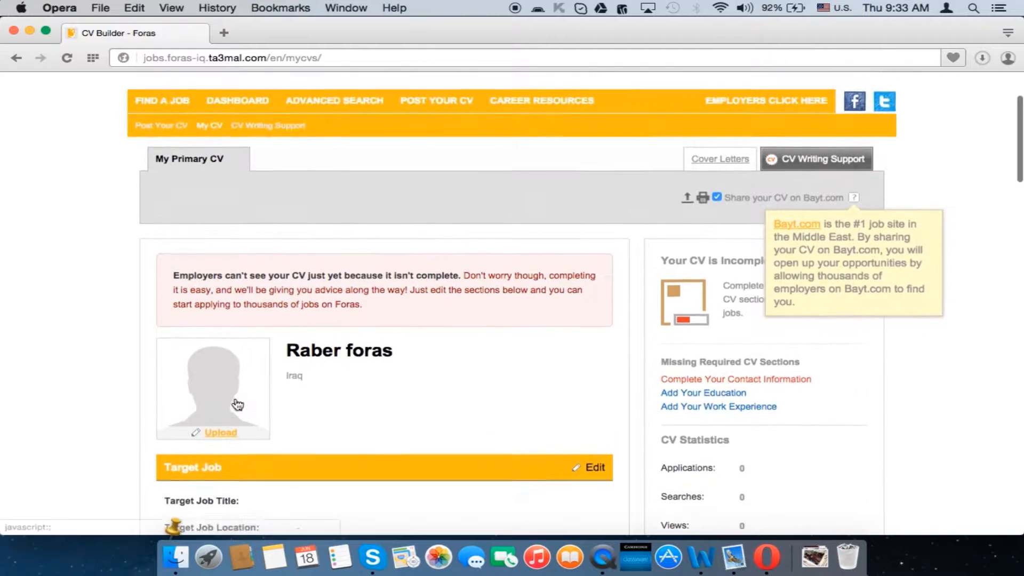
{"action": "scroll", "coordinate": [237, 404], "scroll_direction": "down", "scroll_amount": 2}
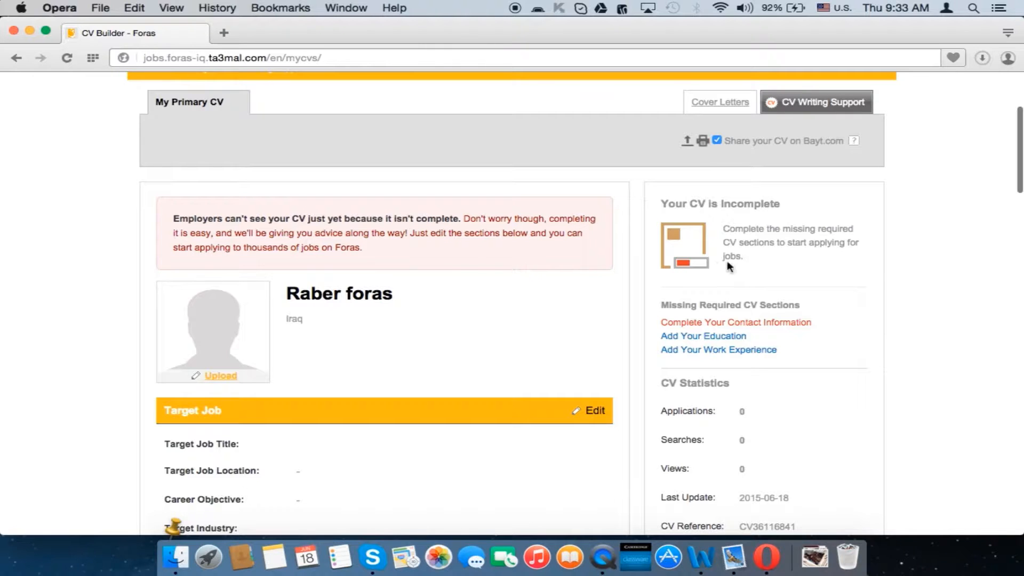
Step: Scroll to My Primary CV's Target Job section and edit it
{"action": "scroll", "coordinate": [484, 367], "scroll_direction": "down", "scroll_amount": 10}
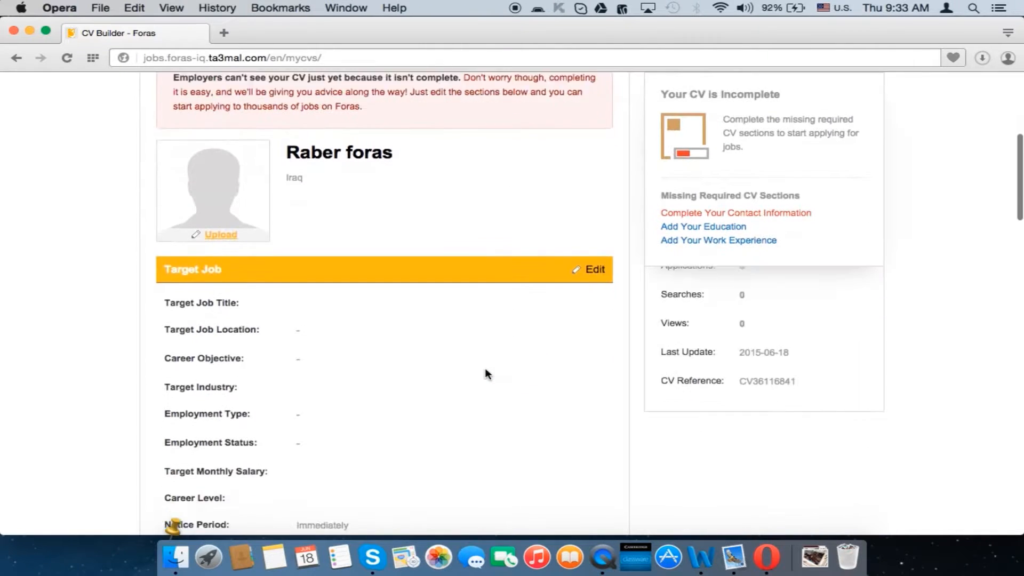
{"action": "scroll", "coordinate": [486, 370], "scroll_direction": "up", "scroll_amount": 10}
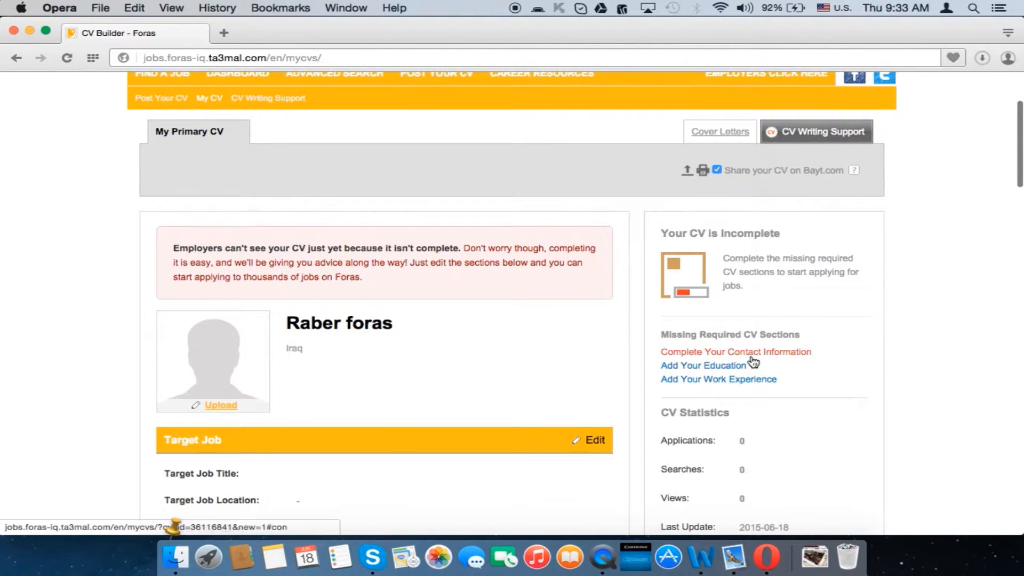
{"action": "scroll", "coordinate": [751, 362], "scroll_direction": "down", "scroll_amount": 1}
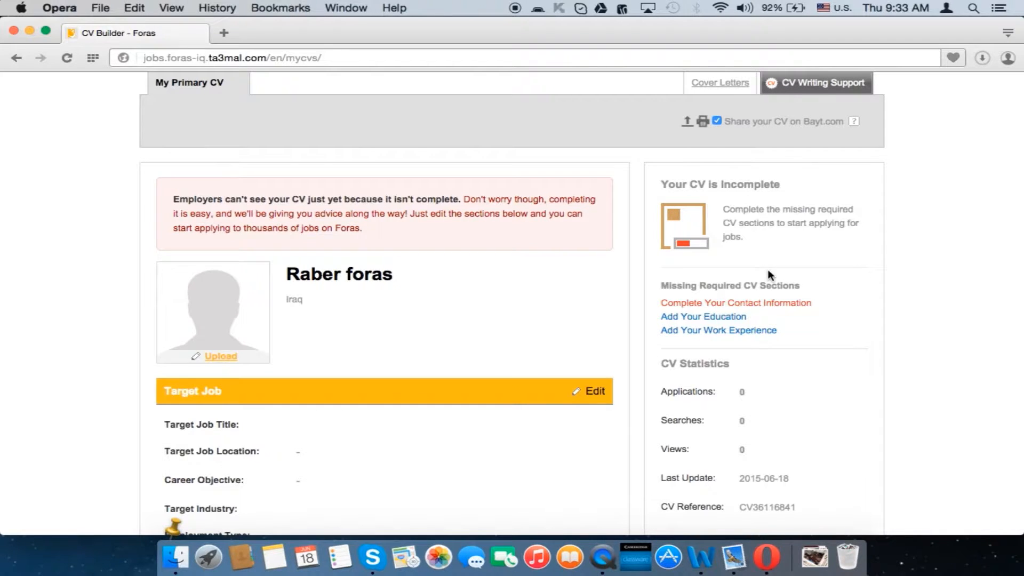
{"action": "scroll", "coordinate": [768, 274], "scroll_direction": "down", "scroll_amount": 5}
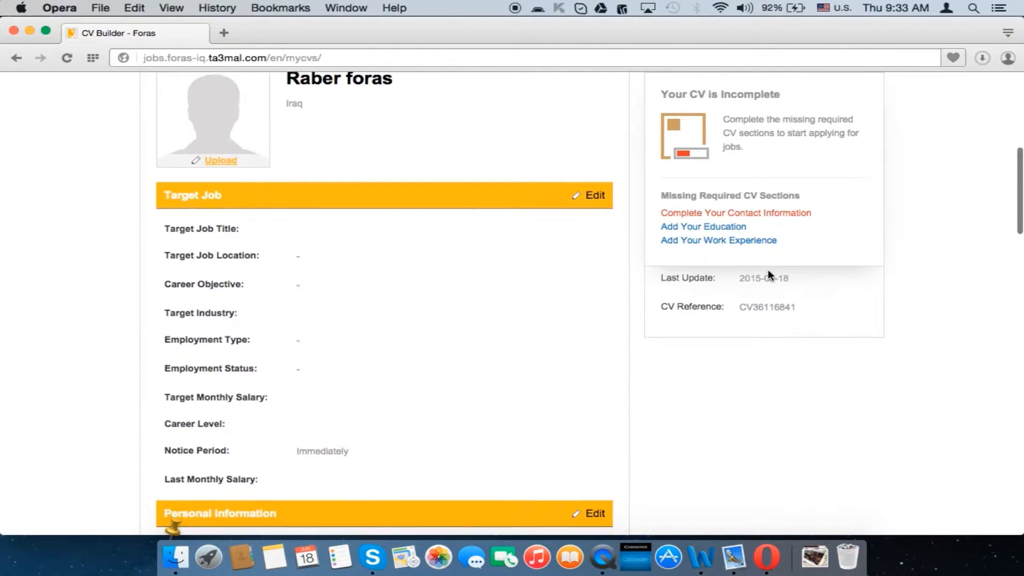
{"action": "scroll", "coordinate": [544, 301], "scroll_direction": "down", "scroll_amount": 7}
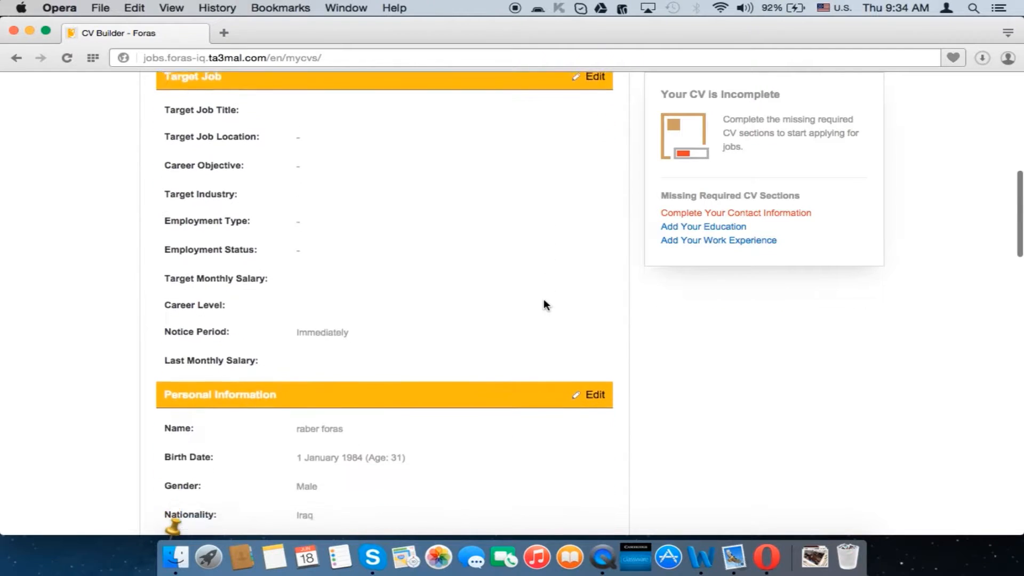
{"action": "scroll", "coordinate": [544, 304], "scroll_direction": "down", "scroll_amount": 7}
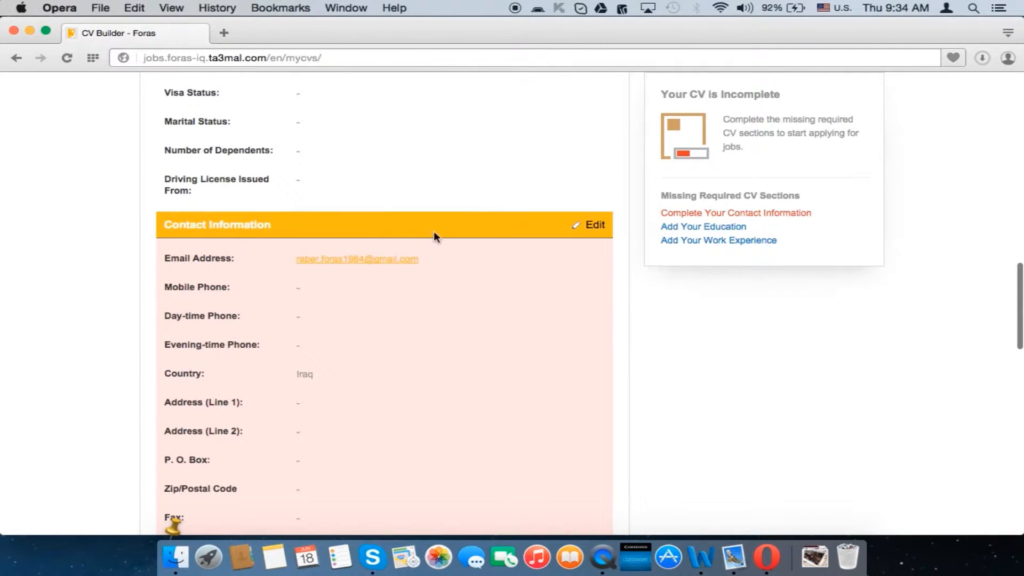
{"action": "scroll", "coordinate": [433, 250], "scroll_direction": "down", "scroll_amount": 2}
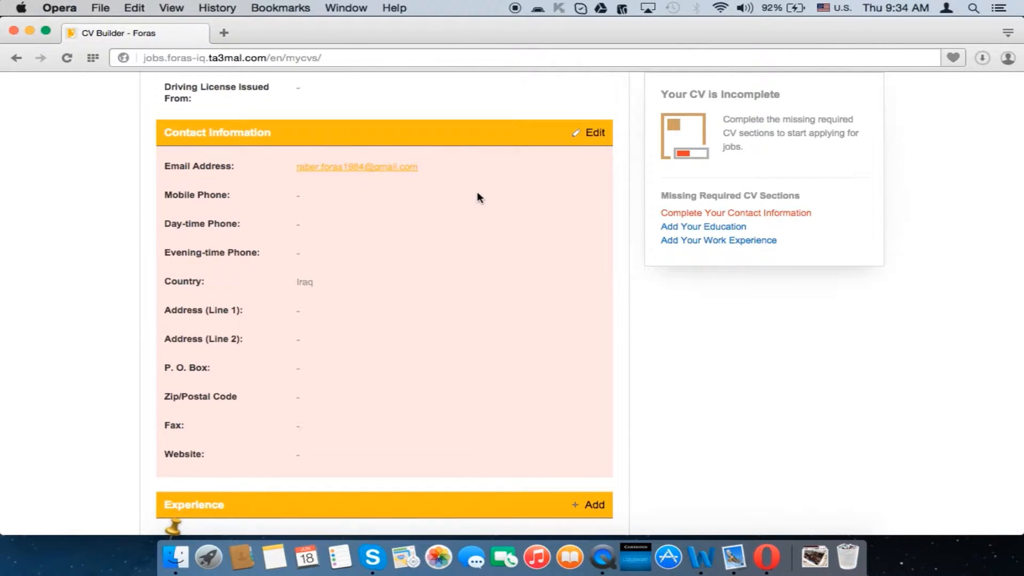
{"action": "scroll", "coordinate": [477, 197], "scroll_direction": "up", "scroll_amount": 1}
{"action": "scroll", "coordinate": [477, 198], "scroll_direction": "down", "scroll_amount": 6}
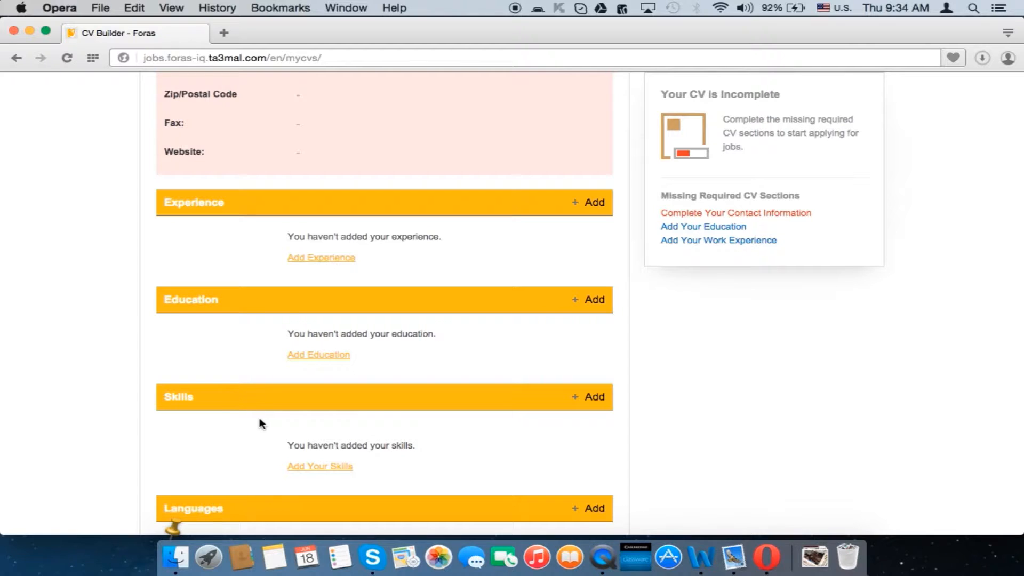
{"action": "scroll", "coordinate": [259, 417], "scroll_direction": "up", "scroll_amount": 10}
{"action": "scroll", "coordinate": [401, 320], "scroll_direction": "down", "scroll_amount": 4}
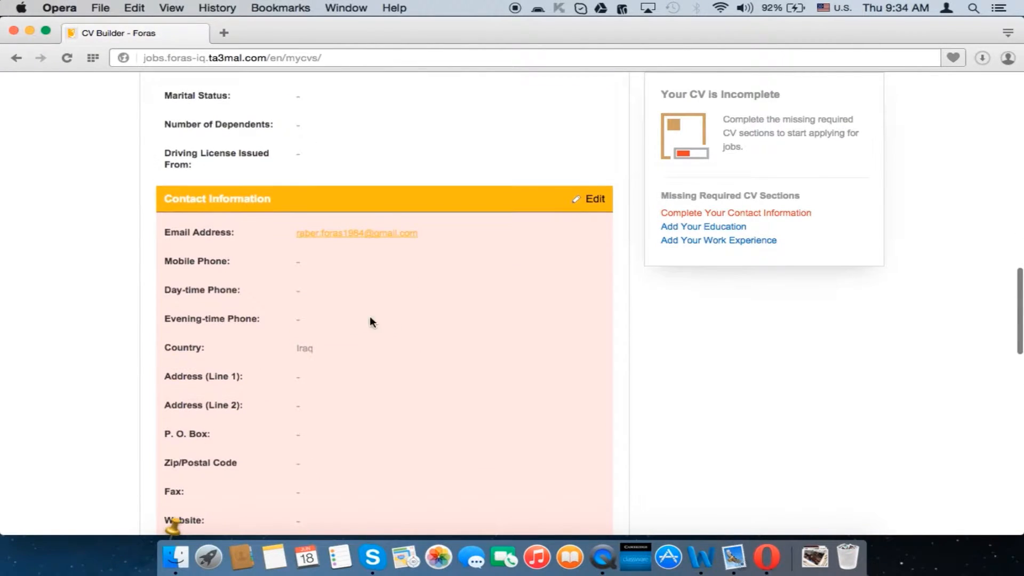
{"action": "scroll", "coordinate": [366, 216], "scroll_direction": "down", "scroll_amount": 2}
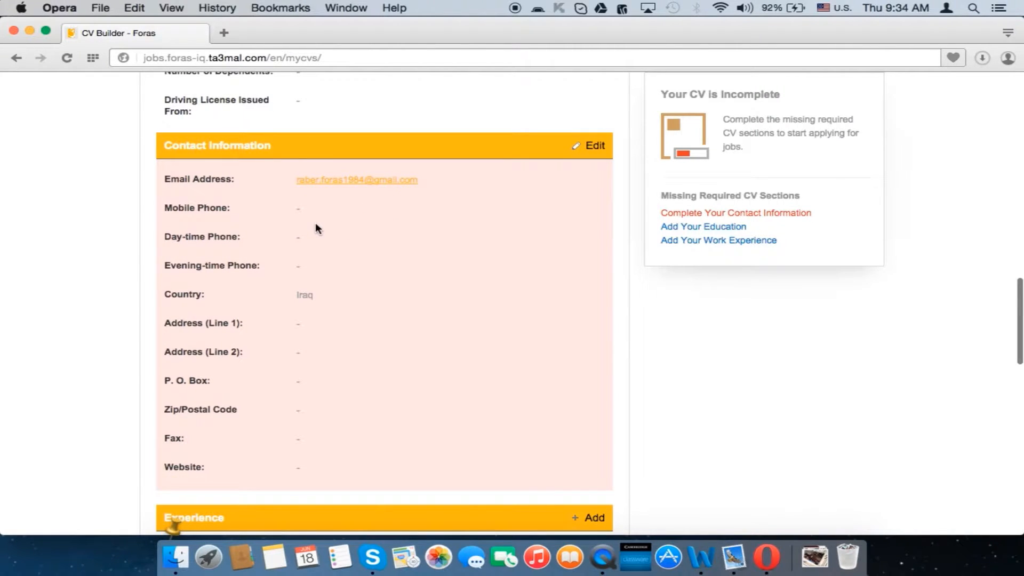
{"action": "scroll", "coordinate": [352, 233], "scroll_direction": "up", "scroll_amount": 1}
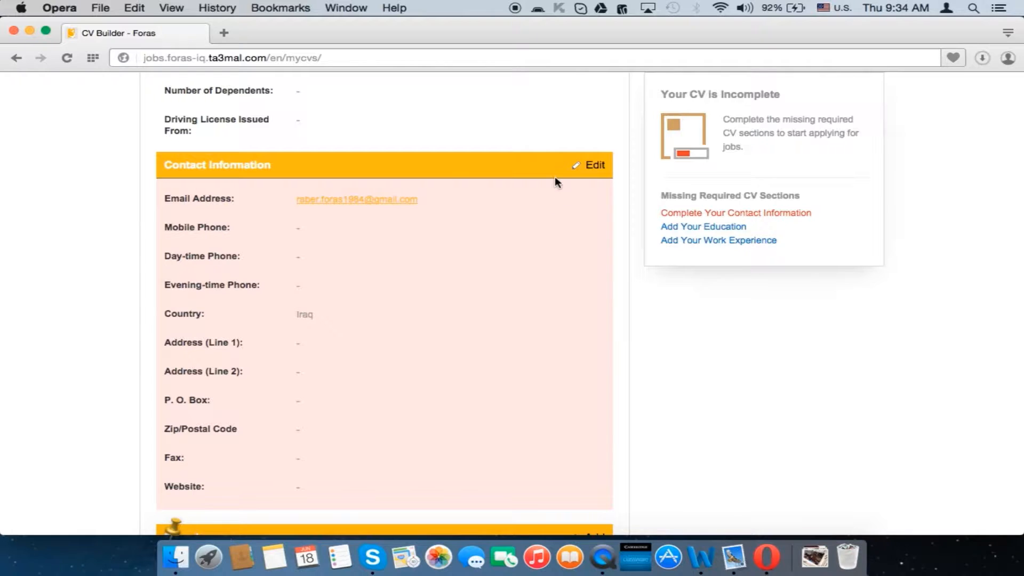
{"action": "scroll", "coordinate": [433, 285], "scroll_direction": "down", "scroll_amount": 2}
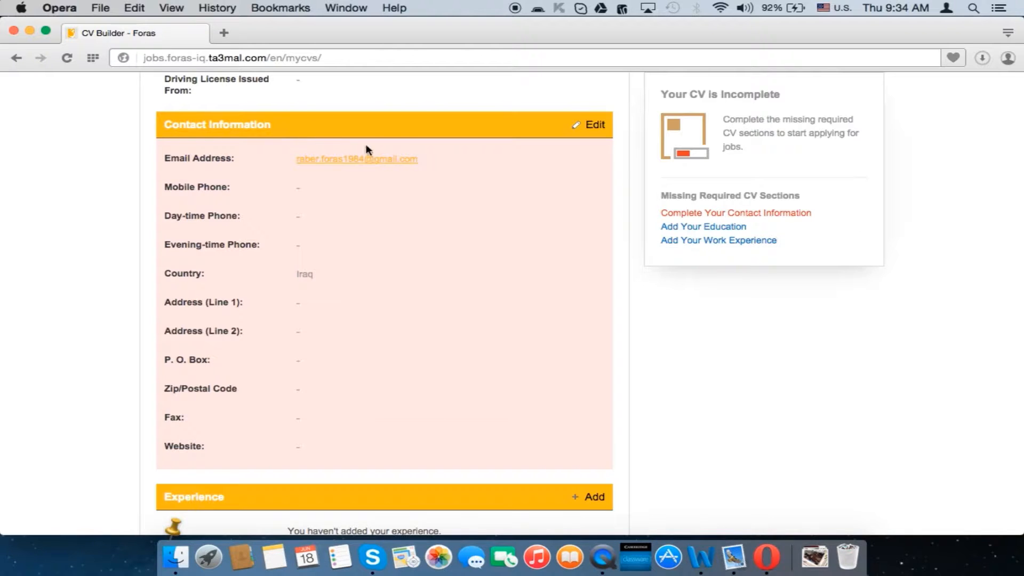
{"action": "scroll", "coordinate": [395, 154], "scroll_direction": "up", "scroll_amount": 10}
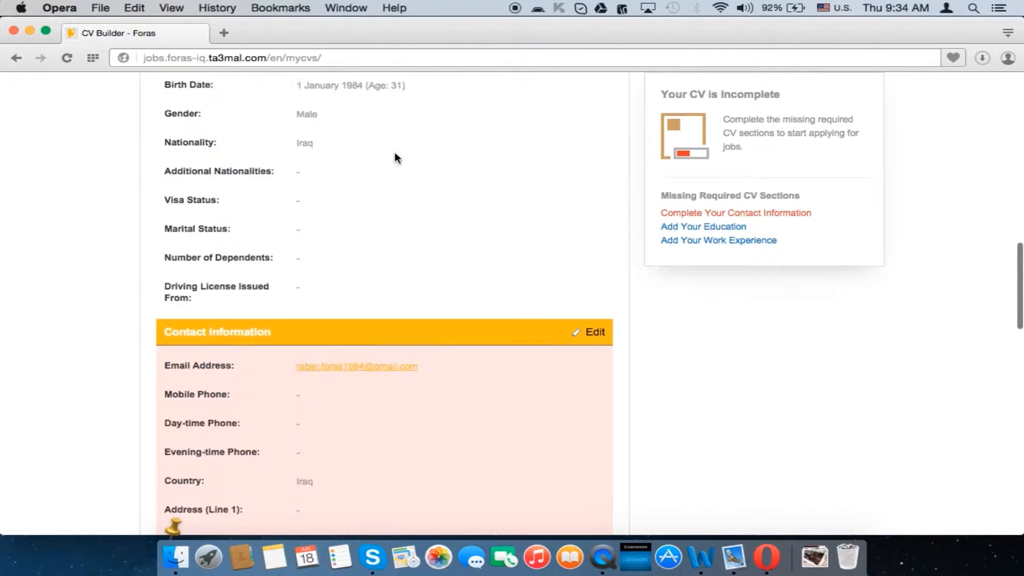
{"action": "scroll", "coordinate": [395, 156], "scroll_direction": "up", "scroll_amount": 3}
{"action": "scroll", "coordinate": [396, 156], "scroll_direction": "down", "scroll_amount": 5}
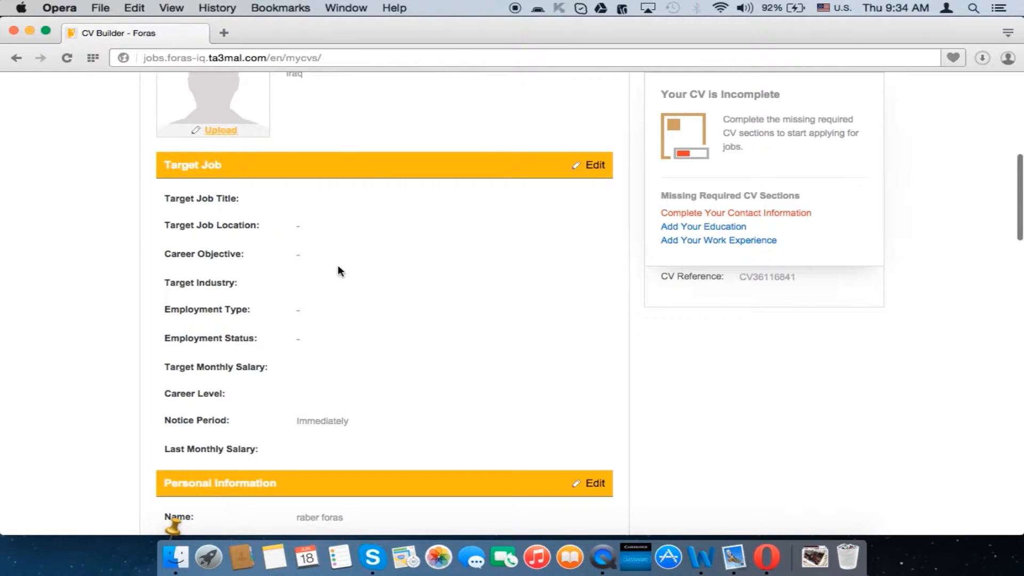
{"action": "left_click", "coordinate": [595, 166]}
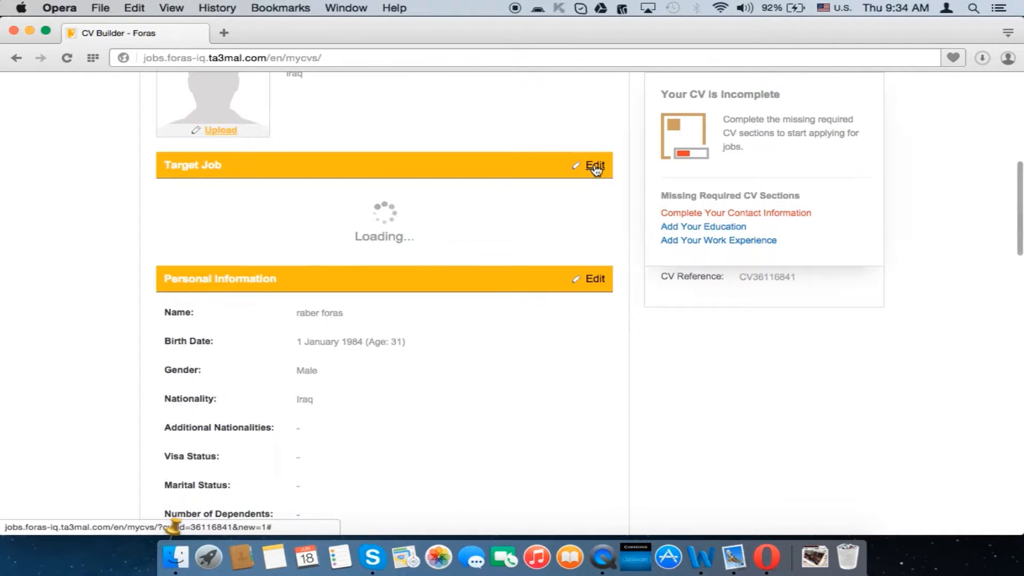
Step: Enter target job titles english teacher, trainer, translator, reporter, editor, fixing the reporter typo
{"action": "scroll", "coordinate": [594, 164], "scroll_direction": "up", "scroll_amount": 4}
{"action": "scroll", "coordinate": [594, 164], "scroll_direction": "down", "scroll_amount": 3}
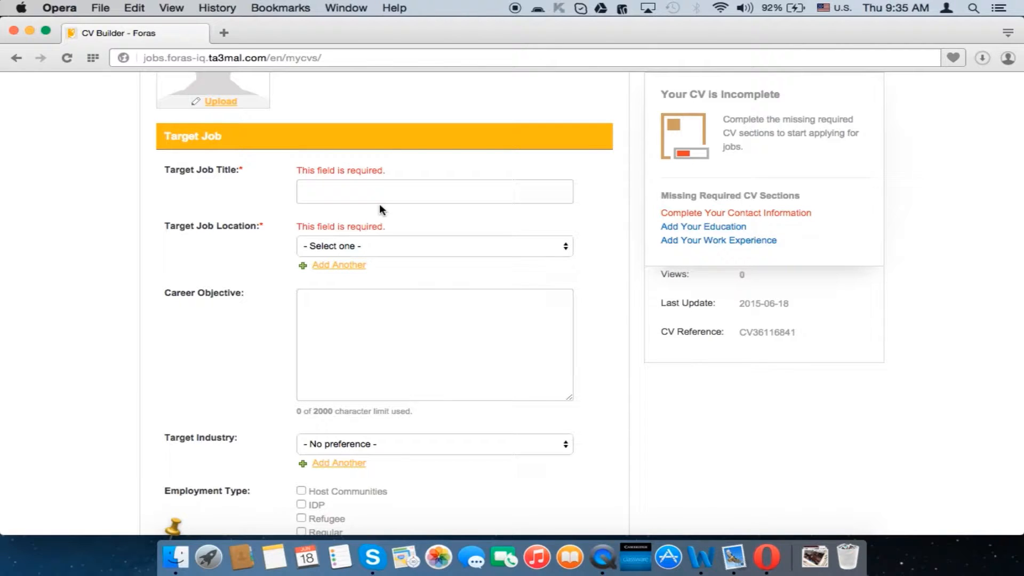
{"action": "scroll", "coordinate": [402, 256], "scroll_direction": "down", "scroll_amount": 3}
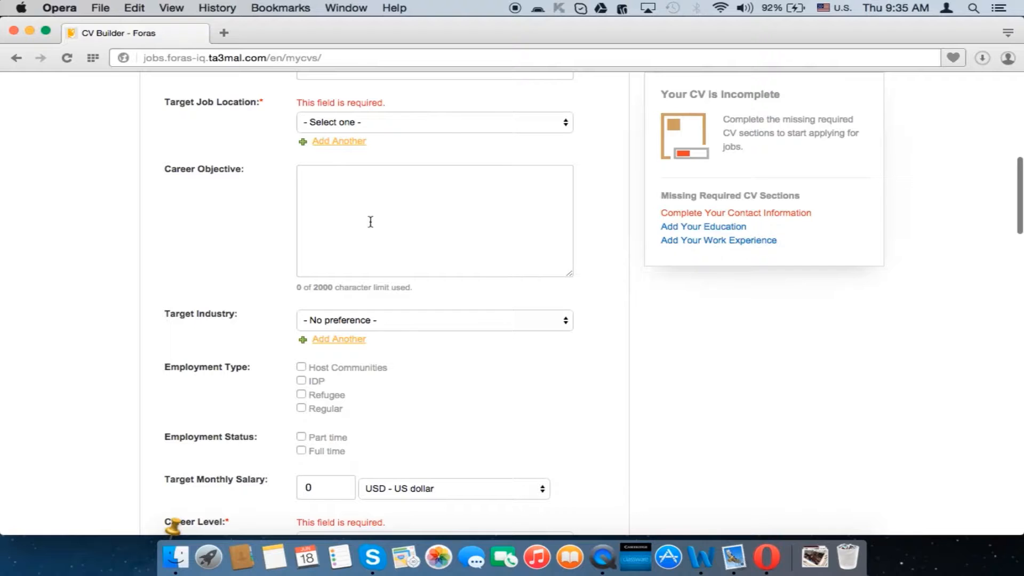
{"action": "scroll", "coordinate": [375, 276], "scroll_direction": "down", "scroll_amount": 1}
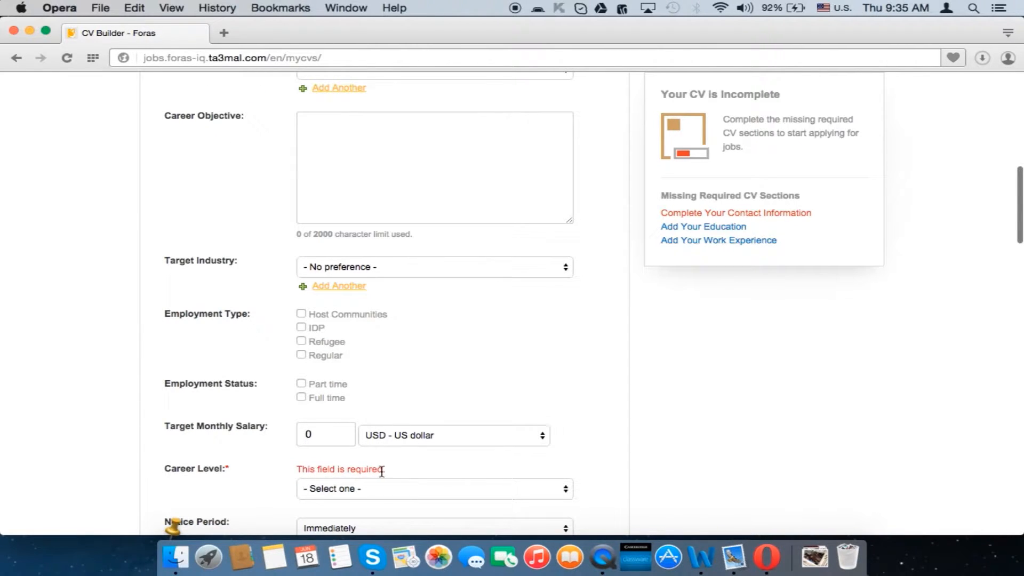
{"action": "left_click_drag", "start_coordinate": [382, 472], "coordinate": [300, 474]}
{"action": "scroll", "coordinate": [309, 472], "scroll_direction": "down", "scroll_amount": 2}
{"action": "scroll", "coordinate": [309, 471], "scroll_direction": "up", "scroll_amount": 6}
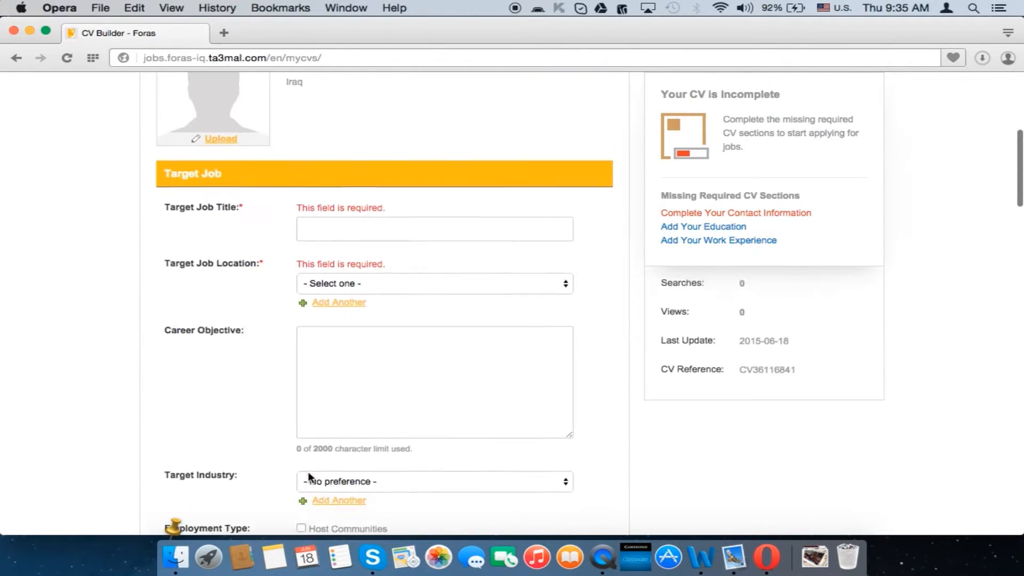
{"action": "left_click", "coordinate": [312, 247]}
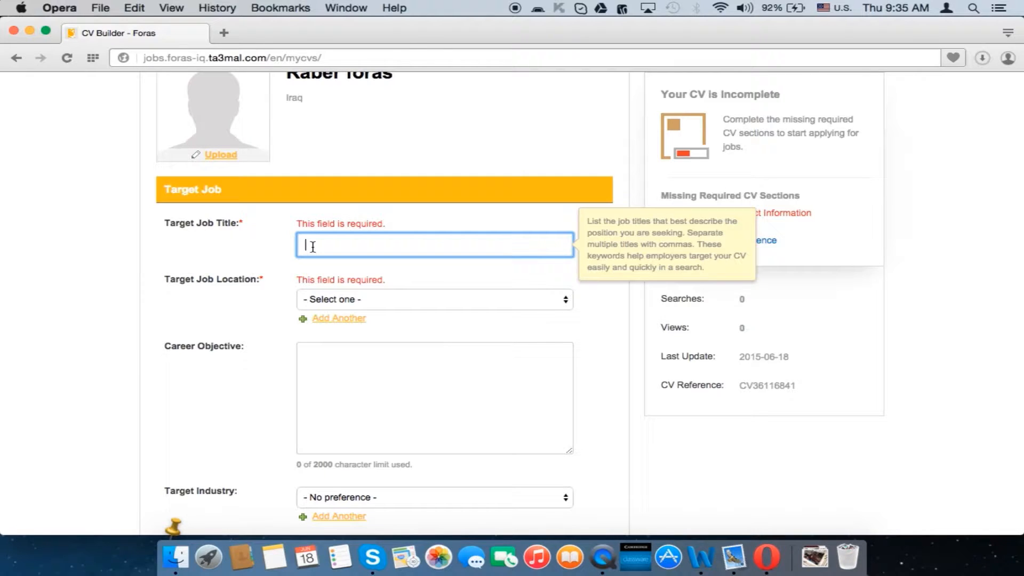
{"action": "type", "text": "english teacher"}
{"action": "type", "text": "trainer"}
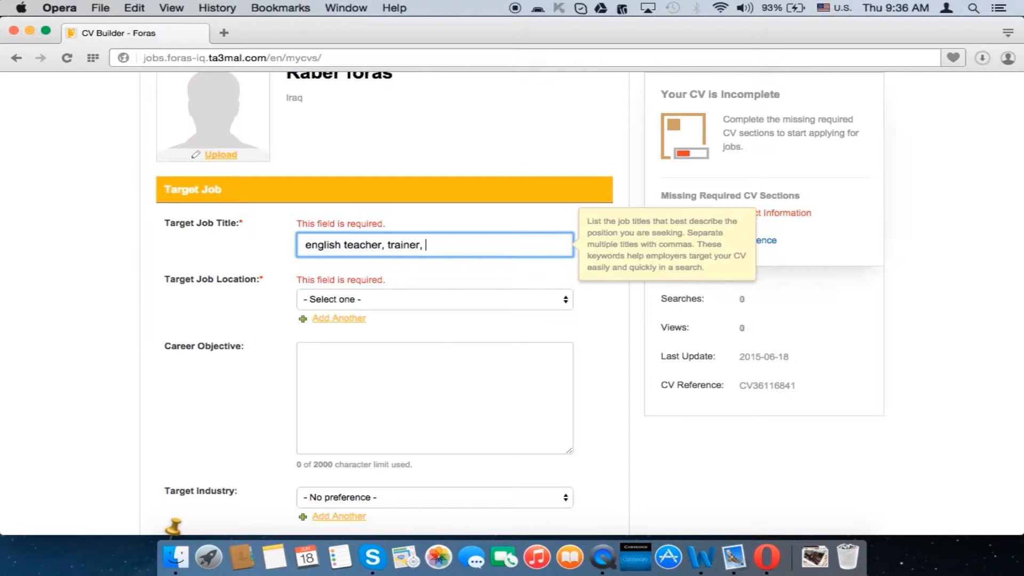
{"action": "type", "text": ", translator, repoter"}
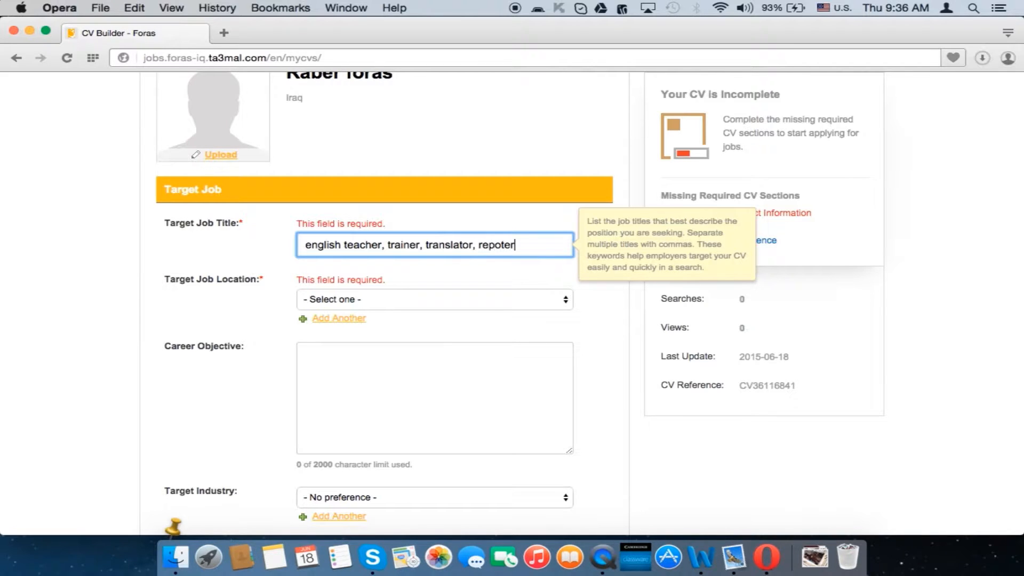
{"action": "key", "text": "BackSpace"}
{"action": "key", "text": "BackSpace"}
{"action": "key", "text": "BackSpace"}
{"action": "type", "text": "ter"}
{"action": "key", "text": "BackSpace"}
{"action": "key", "text": "BackSpace"}
{"action": "key", "text": "BackSpace"}
{"action": "key", "text": "BackSpace"}
{"action": "type", "text": "rter, editor"}
Step: Add the missing comma after 'english teacher' in the Target Job Title
{"action": "scroll", "coordinate": [415, 254], "scroll_direction": "down", "scroll_amount": 2}
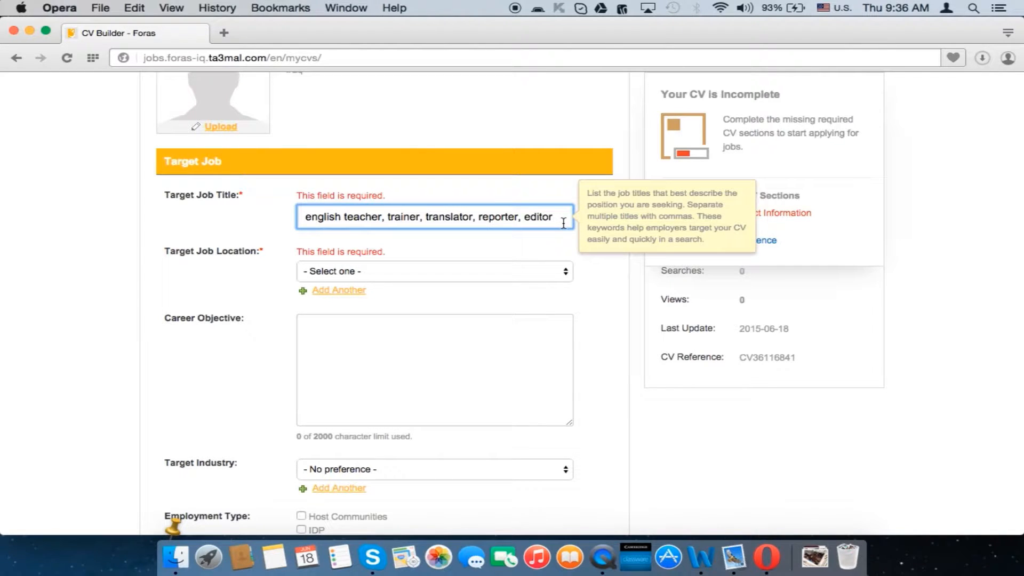
{"action": "left_click", "coordinate": [382, 218], "text": "shift"}
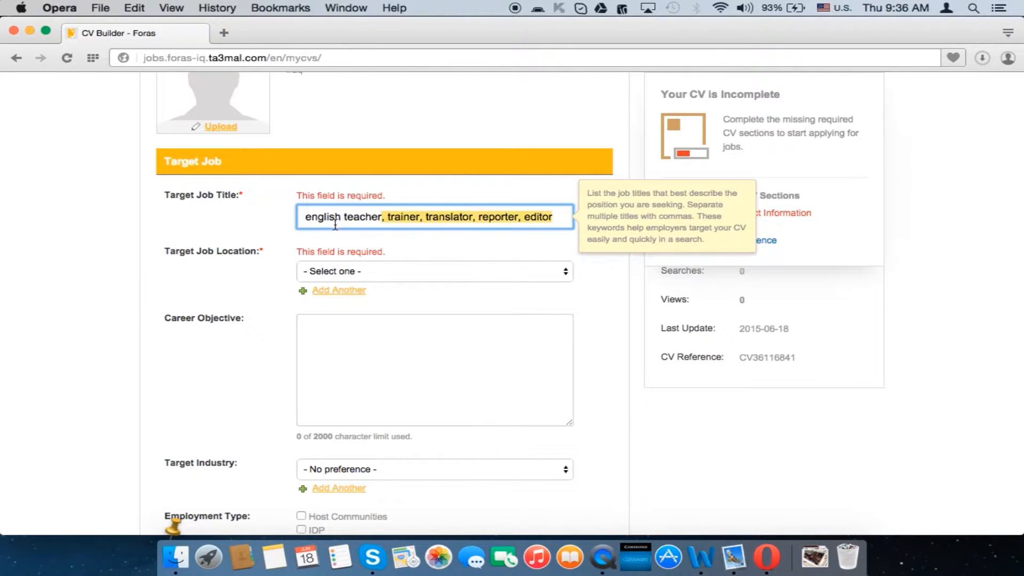
{"action": "left_click", "coordinate": [303, 222], "text": "shift"}
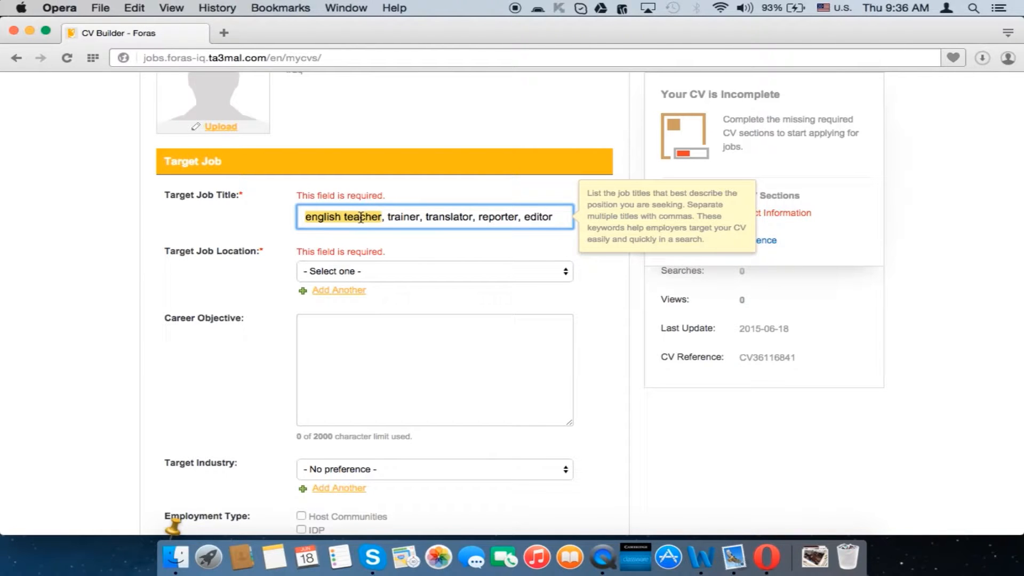
{"action": "left_click", "coordinate": [382, 219]}
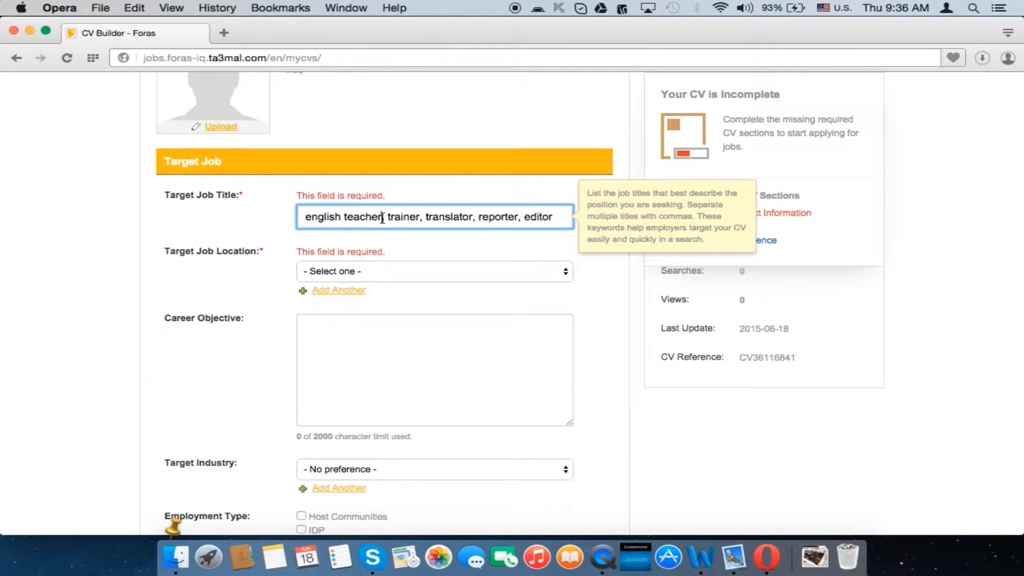
{"action": "type", "text": ","}
{"action": "left_click", "coordinate": [560, 219]}
{"action": "left_click", "coordinate": [387, 218]}
{"action": "key", "text": "BackSpace"}
{"action": "key", "text": "BackSpace"}
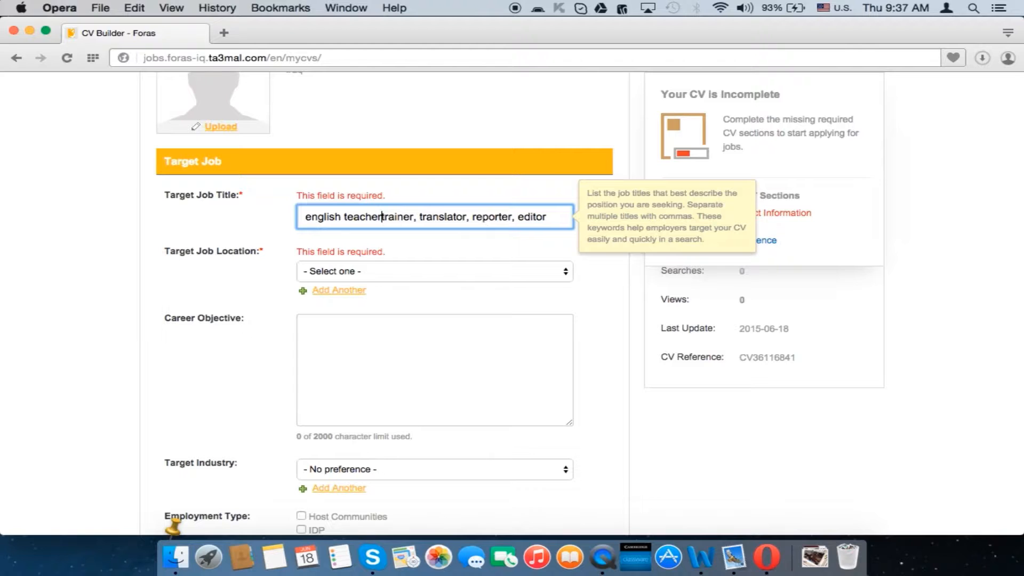
{"action": "type", "text": ","}
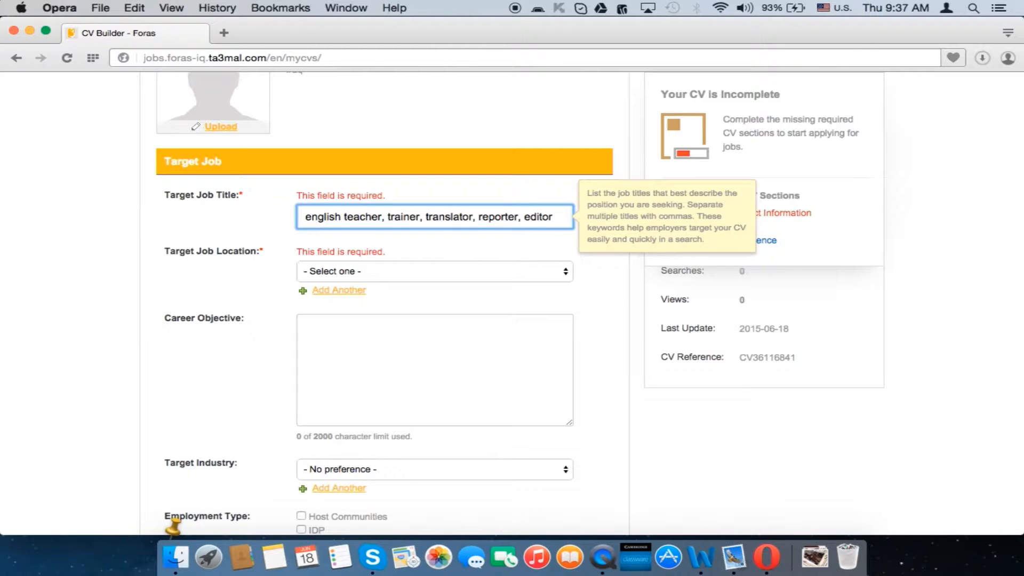
Step: Choose Iraq - Erbil as the target job location
{"action": "scroll", "coordinate": [516, 229], "scroll_direction": "down", "scroll_amount": 2}
{"action": "left_click", "coordinate": [417, 225]}
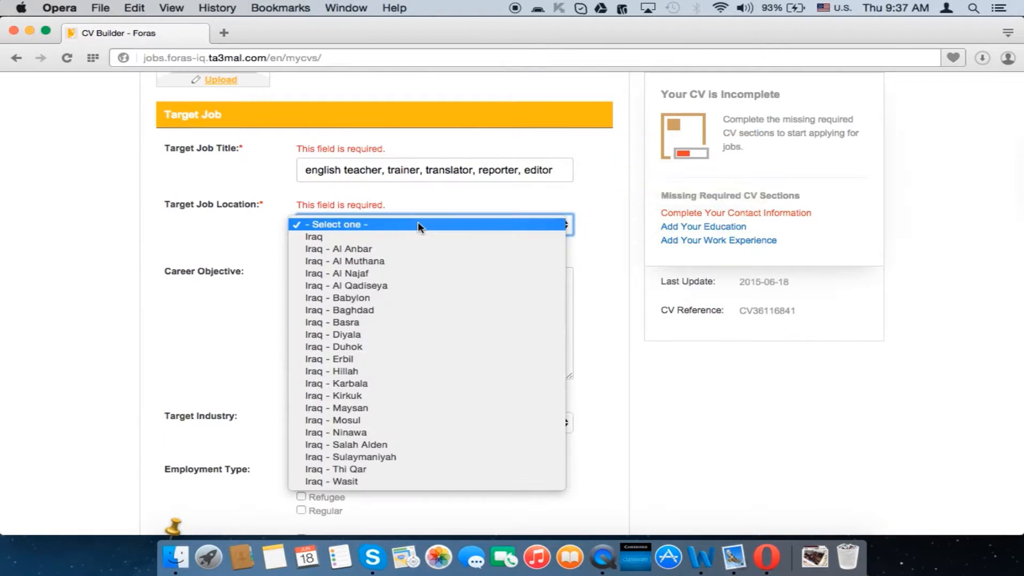
{"action": "left_click", "coordinate": [369, 358]}
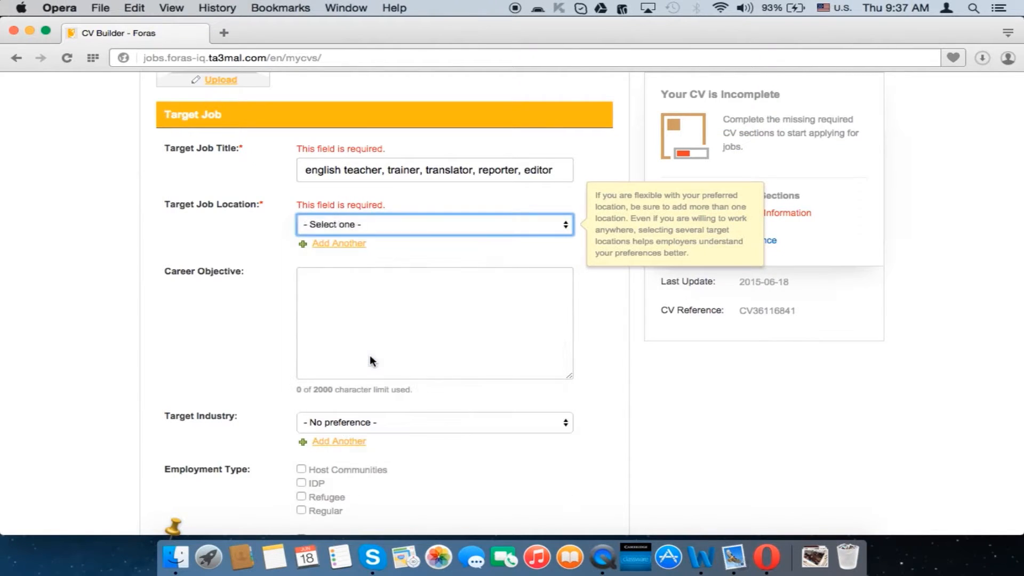
Step: Add Iraq - Kirkuk as a second location, then remove it again
{"action": "left_click", "coordinate": [346, 246]}
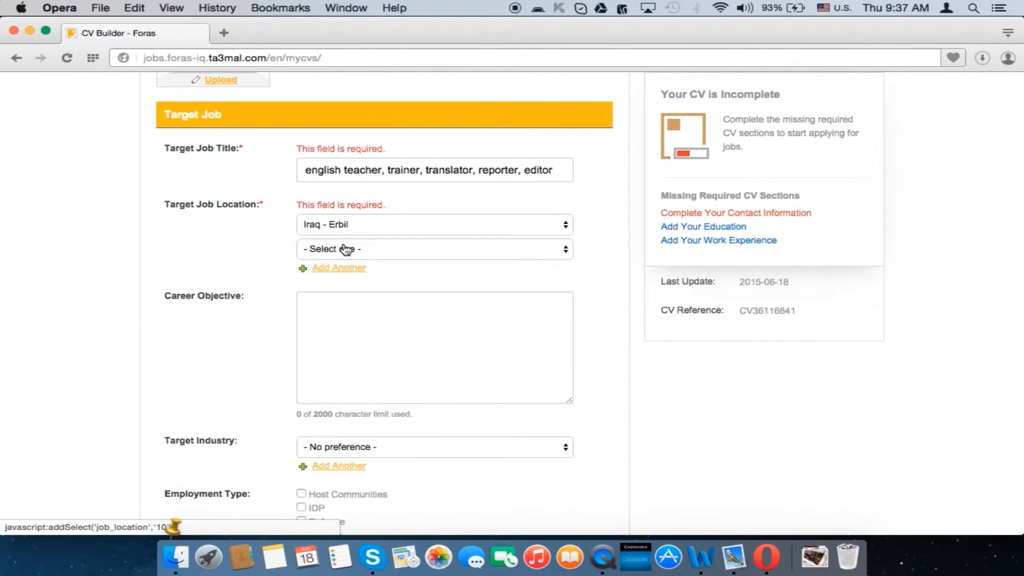
{"action": "left_click", "coordinate": [348, 253]}
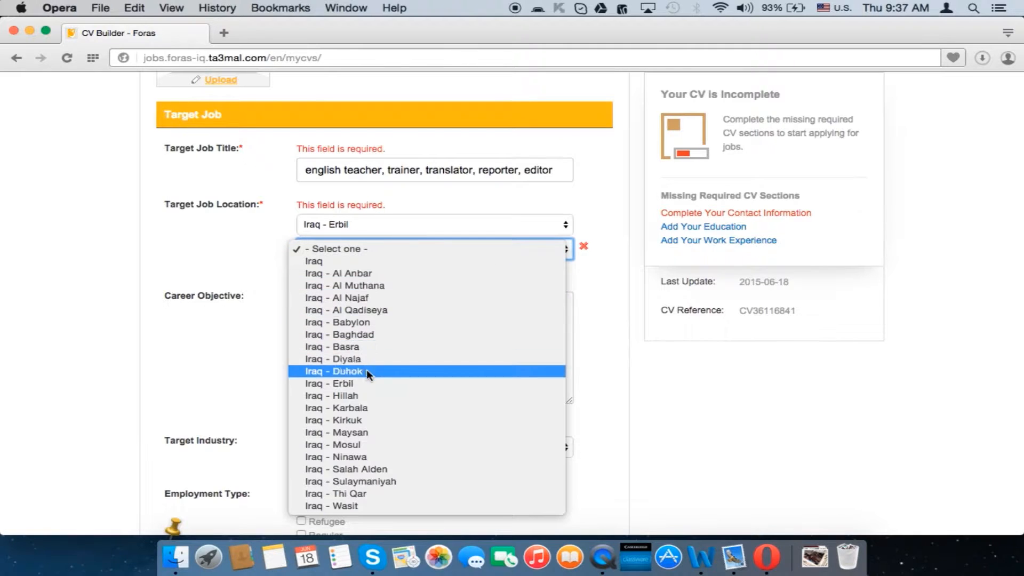
{"action": "left_click", "coordinate": [373, 418]}
{"action": "left_click", "coordinate": [259, 258]}
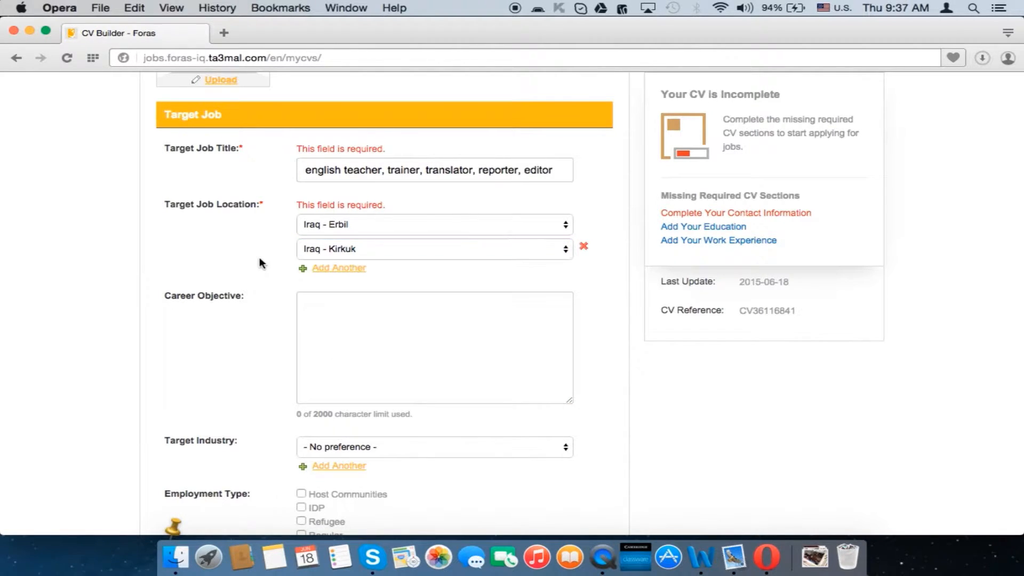
{"action": "left_click", "coordinate": [585, 249]}
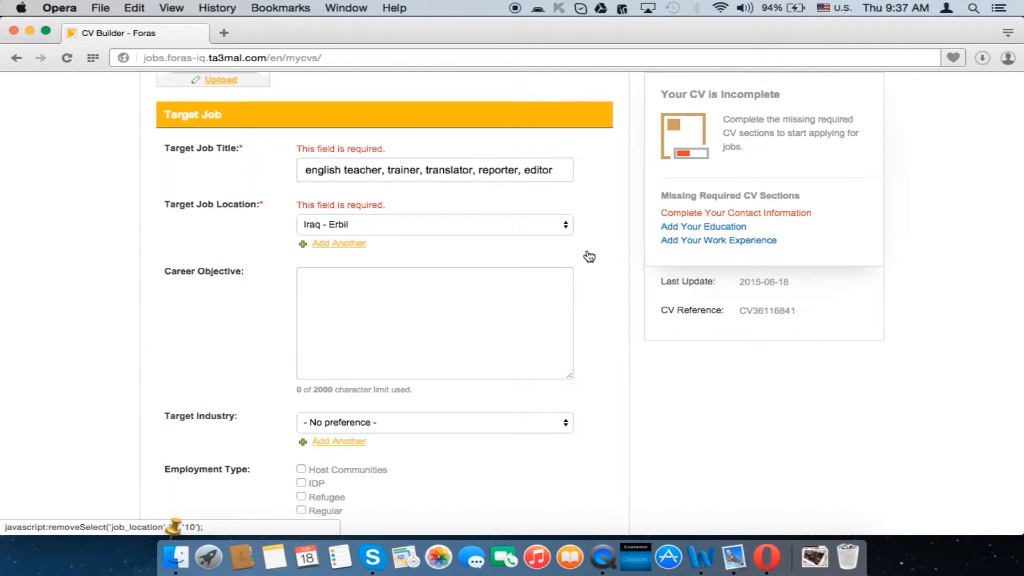
{"action": "scroll", "coordinate": [589, 256], "scroll_direction": "down", "scroll_amount": 2}
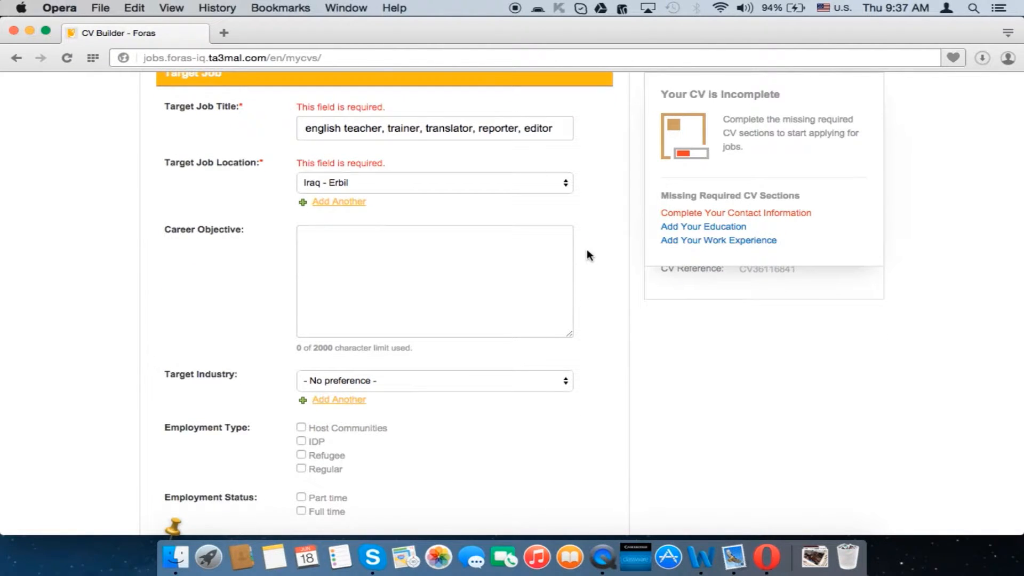
{"action": "scroll", "coordinate": [587, 249], "scroll_direction": "down", "scroll_amount": 2}
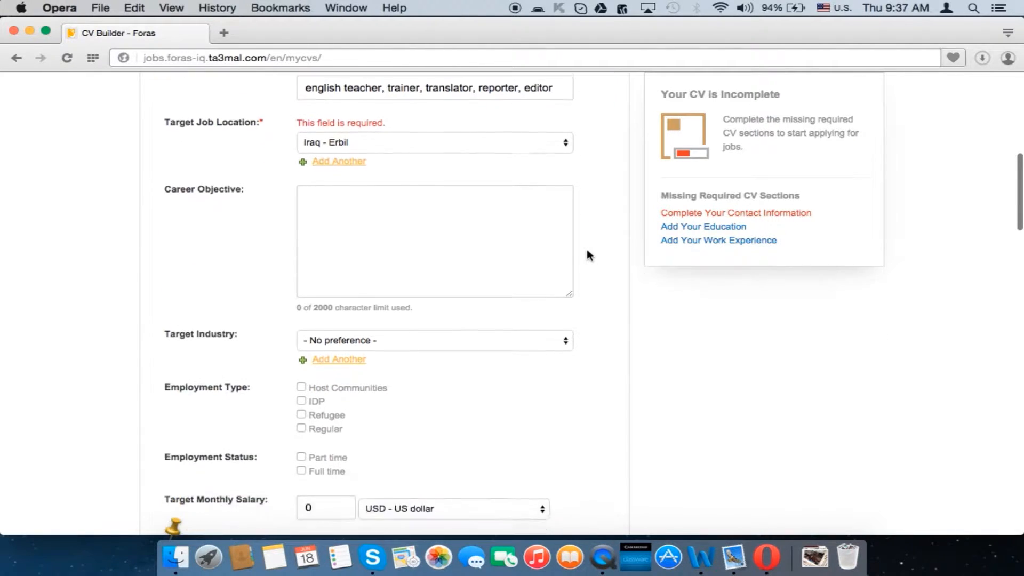
Step: Write the objective's first sentence: hard-working, experienced in translation, media, teaching and training
{"action": "left_click", "coordinate": [441, 198]}
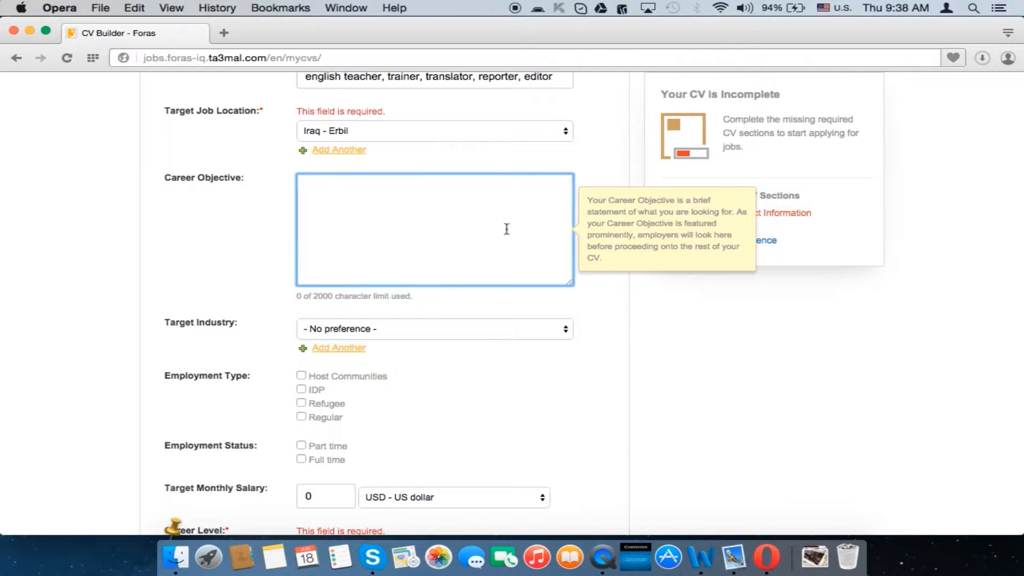
{"action": "scroll", "coordinate": [507, 229], "scroll_direction": "up", "scroll_amount": 1}
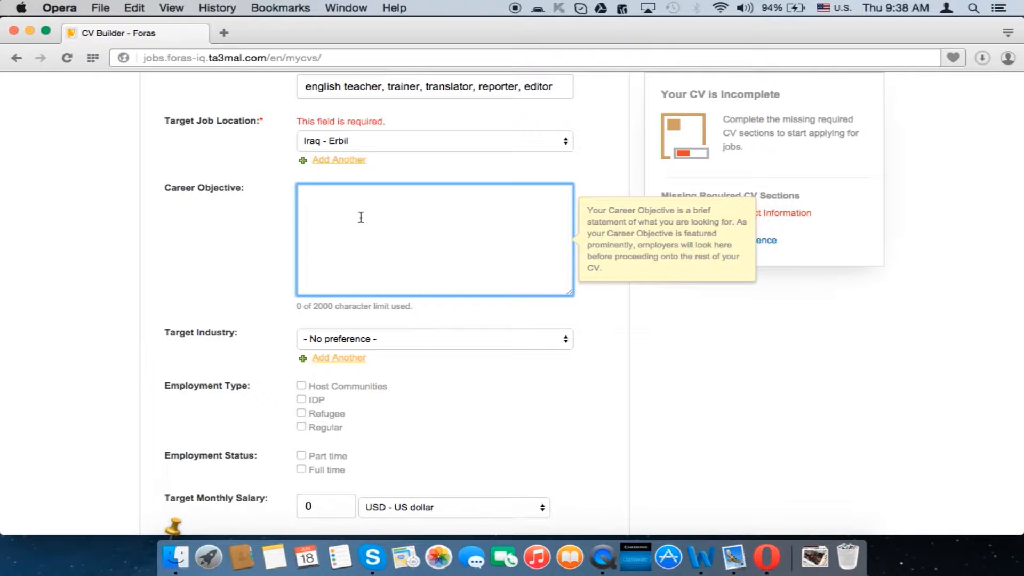
{"action": "type", "text": "I am a very hrd"}
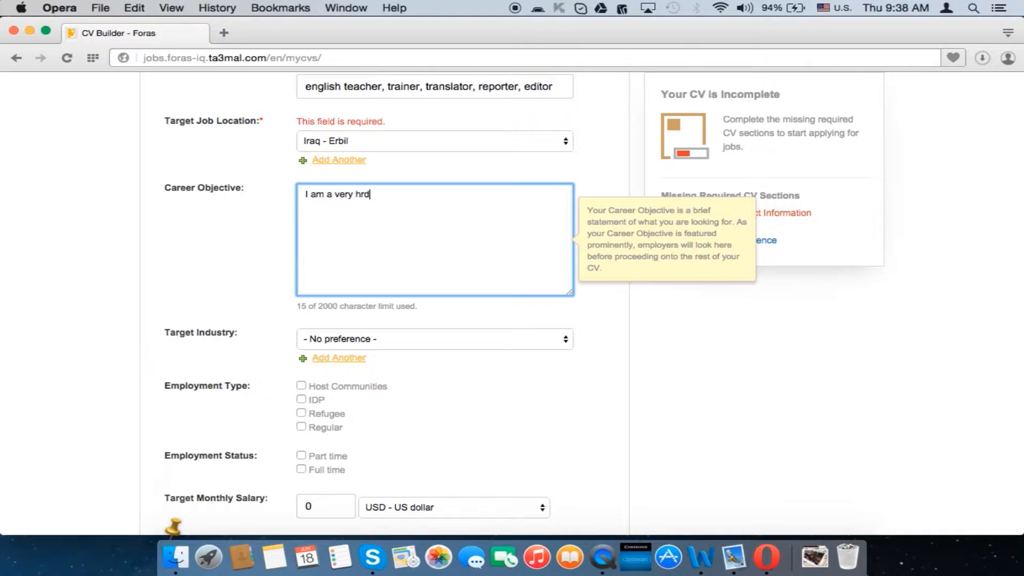
{"action": "key", "text": "BackSpace"}
{"action": "key", "text": "BackSpace"}
{"action": "type", "text": "ard working person with e"}
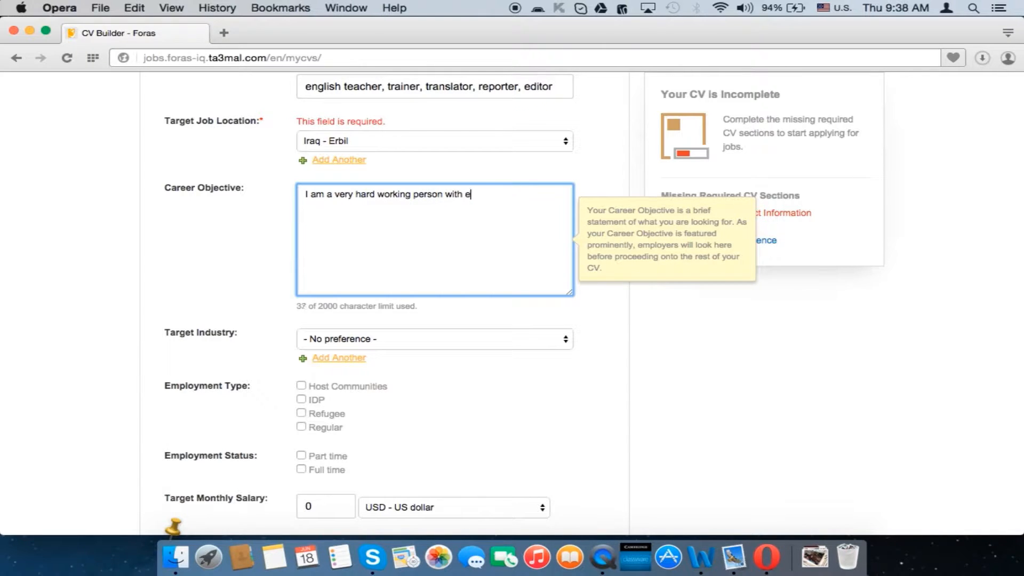
{"action": "type", "text": "xperience in seevral fields"}
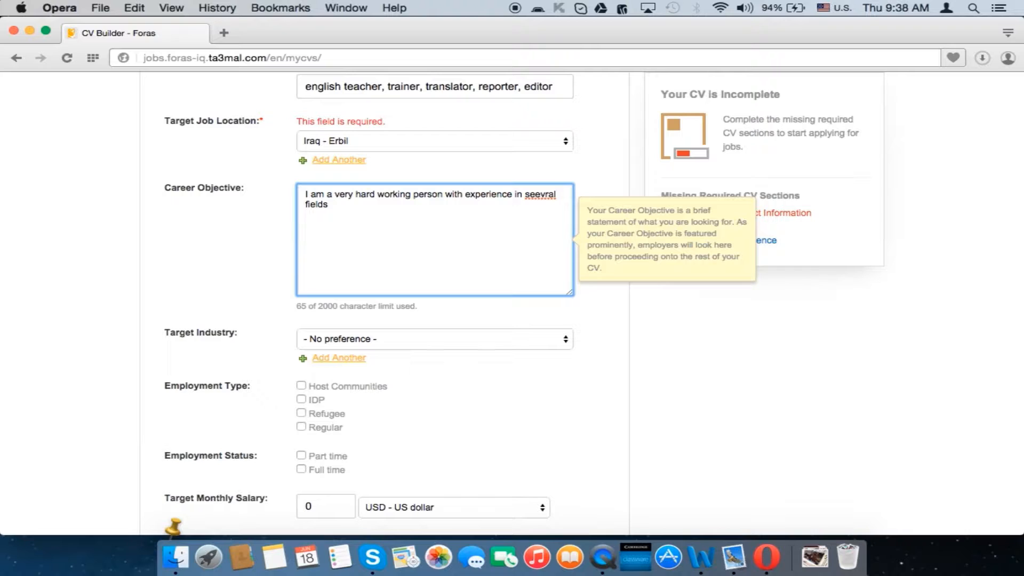
{"action": "type", "text": "including transation"}
{"action": "key", "text": "BackSpace"}
{"action": "key", "text": "BackSpace"}
{"action": "key", "text": "BackSpace"}
{"action": "key", "text": "BackSpace"}
{"action": "key", "text": "BackSpace"}
{"action": "type", "text": "lation, "}
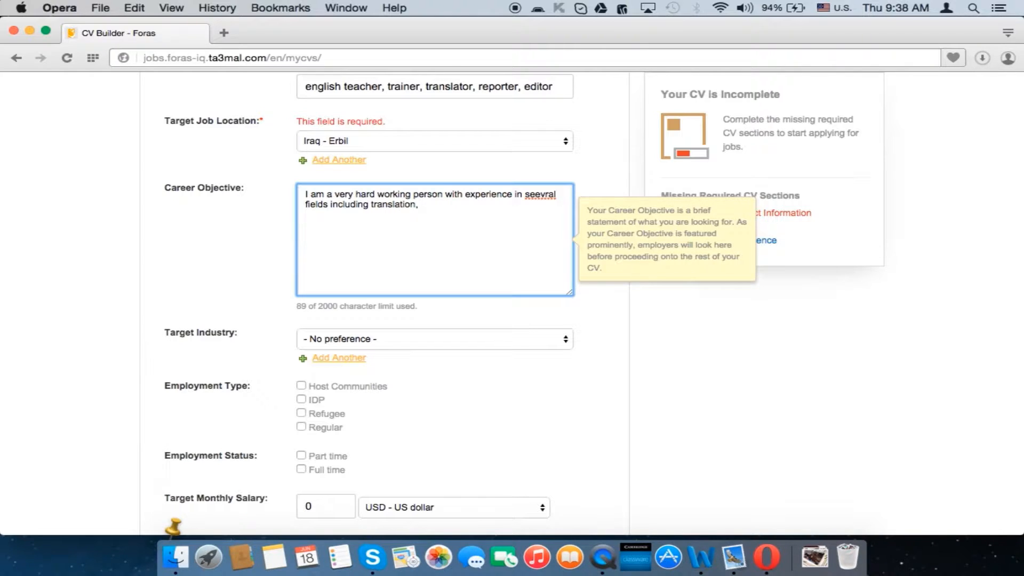
{"action": "type", "text": "media, teaching, and training. Cu"}
Step: Add a sentence about seeking a position using skills and experiences to achieve organizational goals
{"action": "key", "text": "BackSpace"}
{"action": "key", "text": "BackSpace"}
{"action": "type", "text": "I am looking for a "}
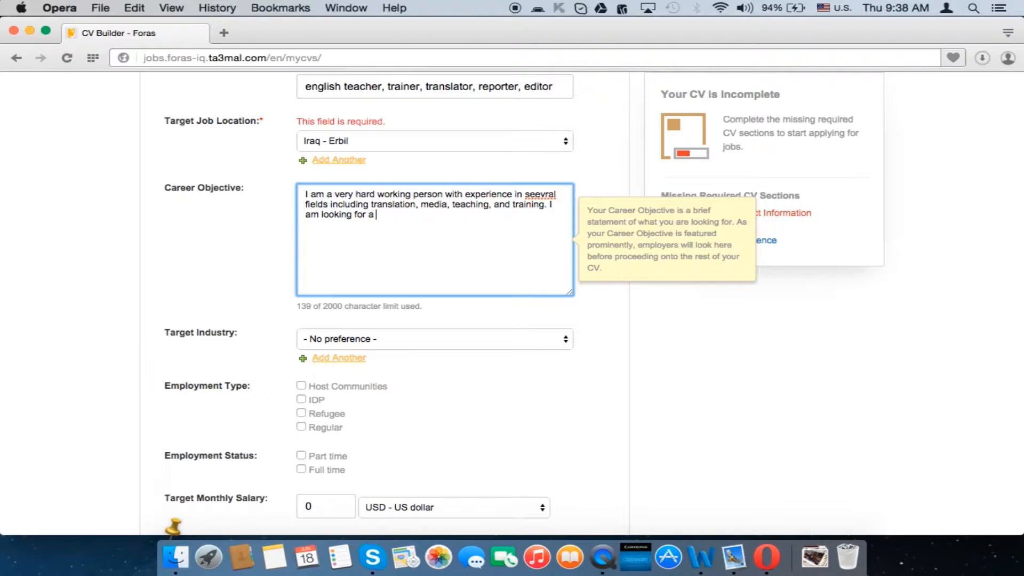
{"action": "type", "text": "job"}
{"action": "key", "text": "BackSpace"}
{"action": "key", "text": "BackSpace"}
{"action": "key", "text": "BackSpace"}
{"action": "type", "text": "position where I can use my skil"}
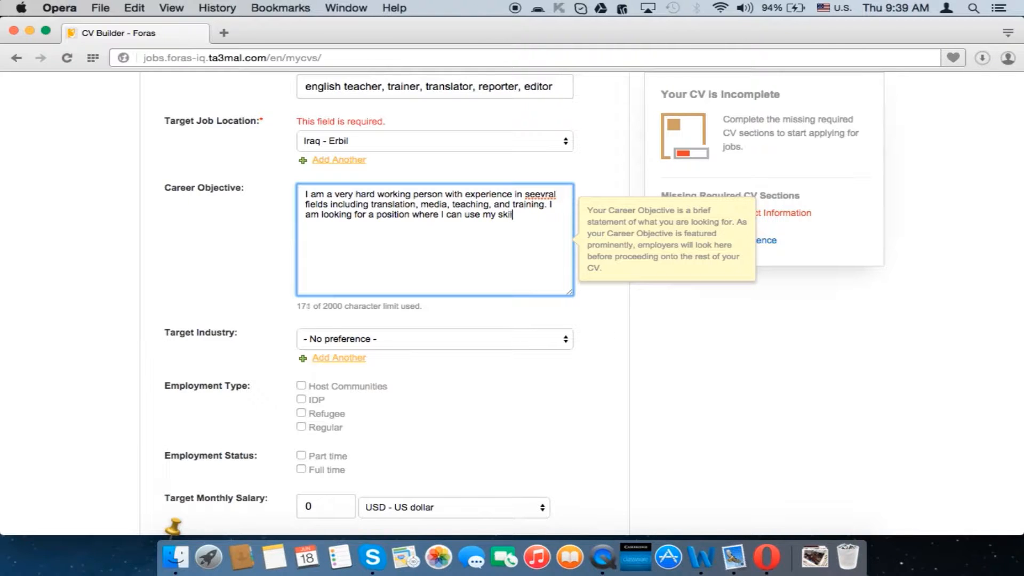
{"action": "type", "text": "ls and experiences "}
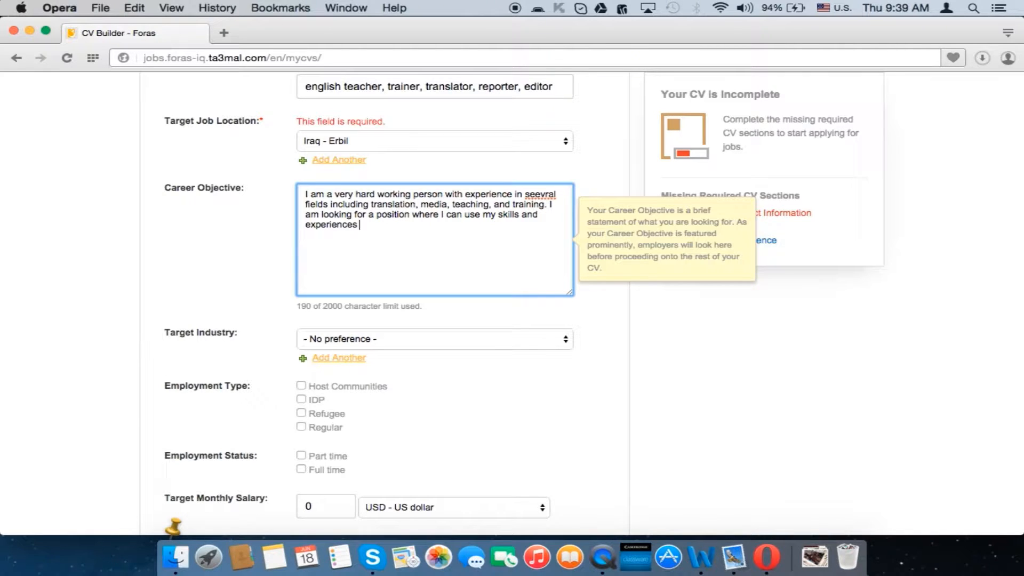
{"action": "type", "text": "to "}
{"action": "type", "text": "achiveme"}
{"action": "key", "text": "BackSpace"}
{"action": "key", "text": "BackSpace"}
{"action": "type", "text": "organizat"}
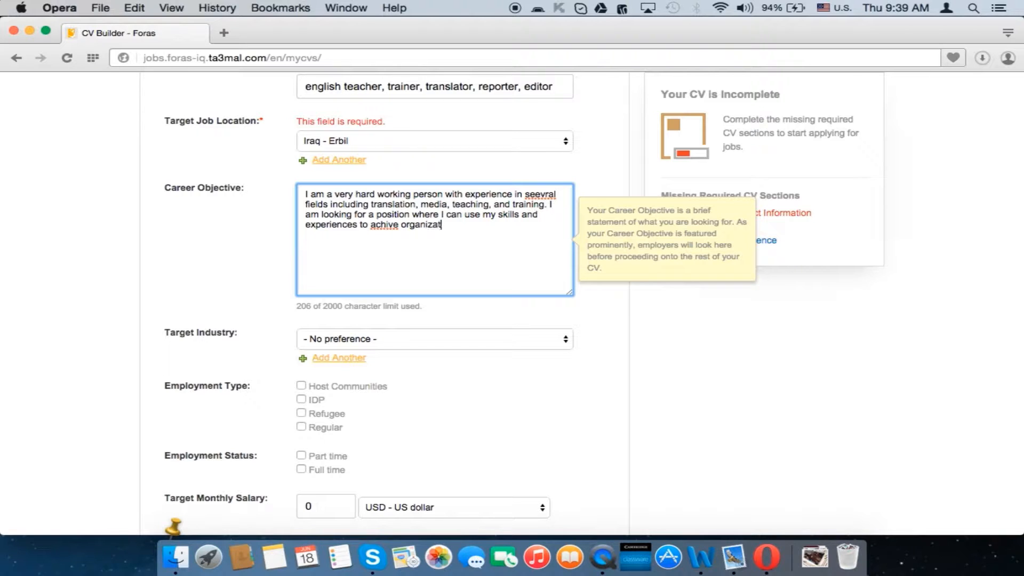
{"action": "type", "text": "ional goals."}
Step: Correct 'achive' to 'achieve' and 'seevral' to 'several' using the spelling suggestions
{"action": "right_click", "coordinate": [381, 224]}
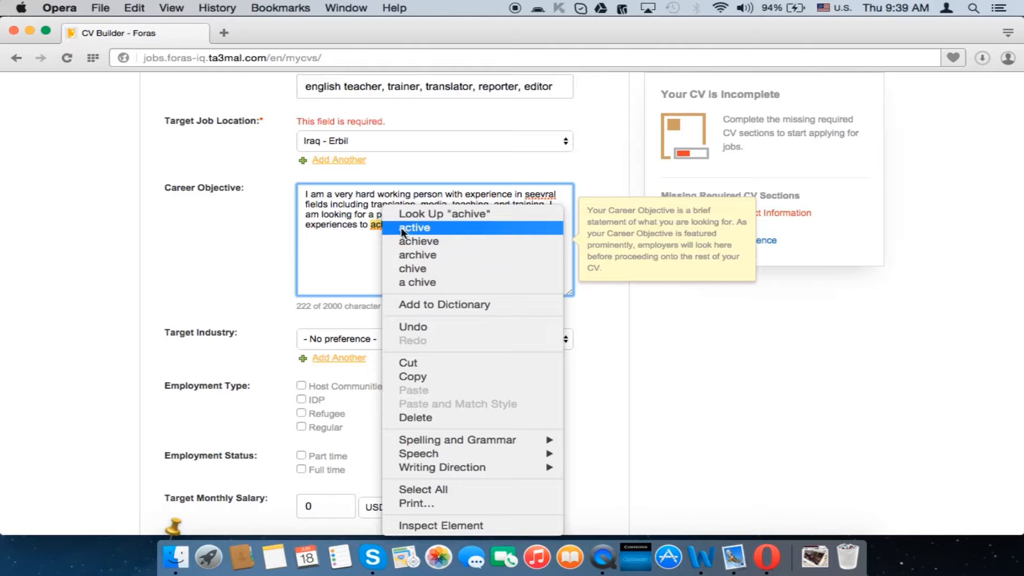
{"action": "left_click", "coordinate": [415, 241]}
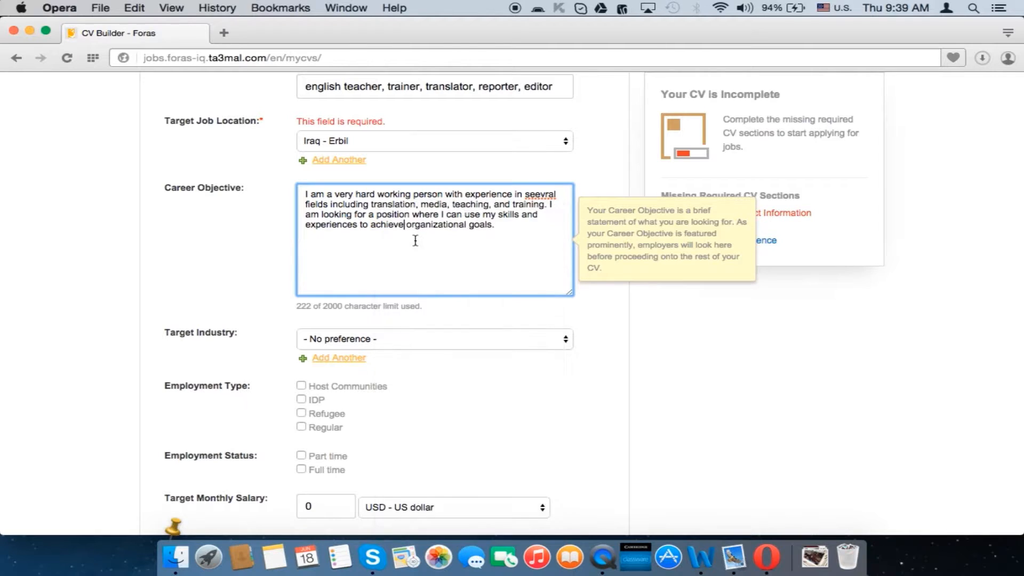
{"action": "right_click", "coordinate": [545, 196]}
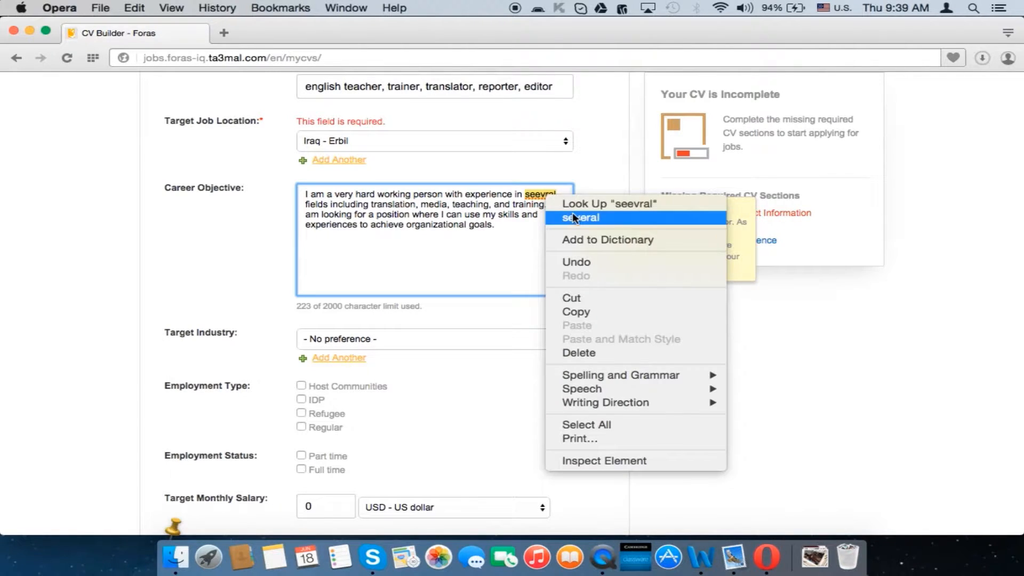
{"action": "left_click", "coordinate": [572, 213]}
{"action": "left_click", "coordinate": [598, 286]}
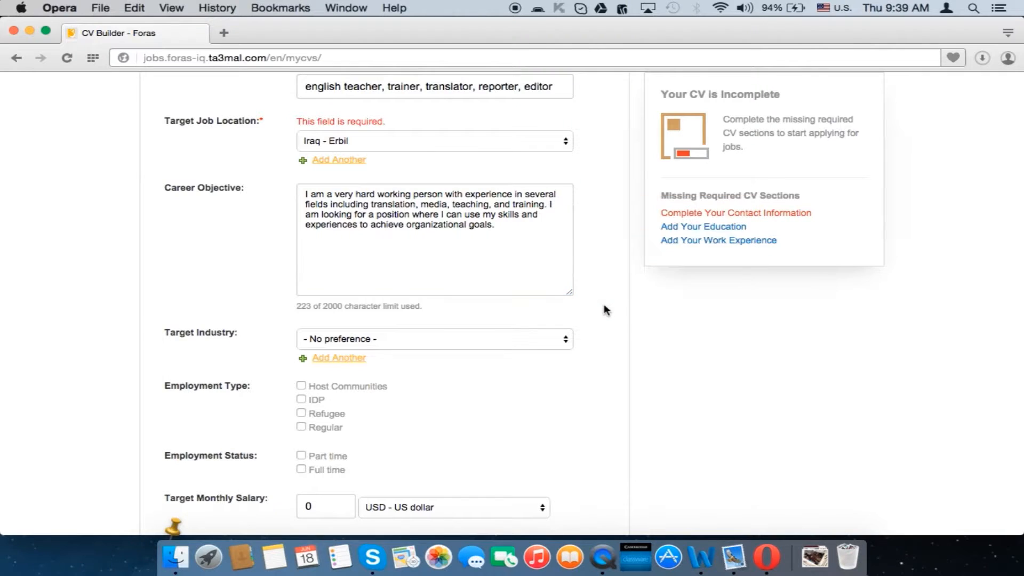
{"action": "scroll", "coordinate": [488, 264], "scroll_direction": "down", "scroll_amount": 3}
{"action": "scroll", "coordinate": [488, 264], "scroll_direction": "down", "scroll_amount": 2}
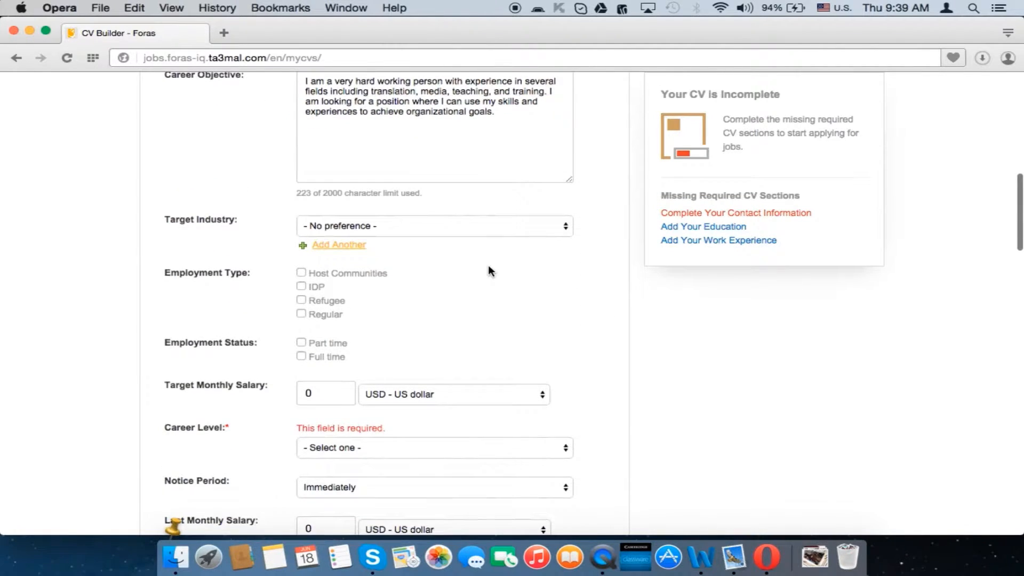
{"action": "scroll", "coordinate": [486, 263], "scroll_direction": "down", "scroll_amount": 2}
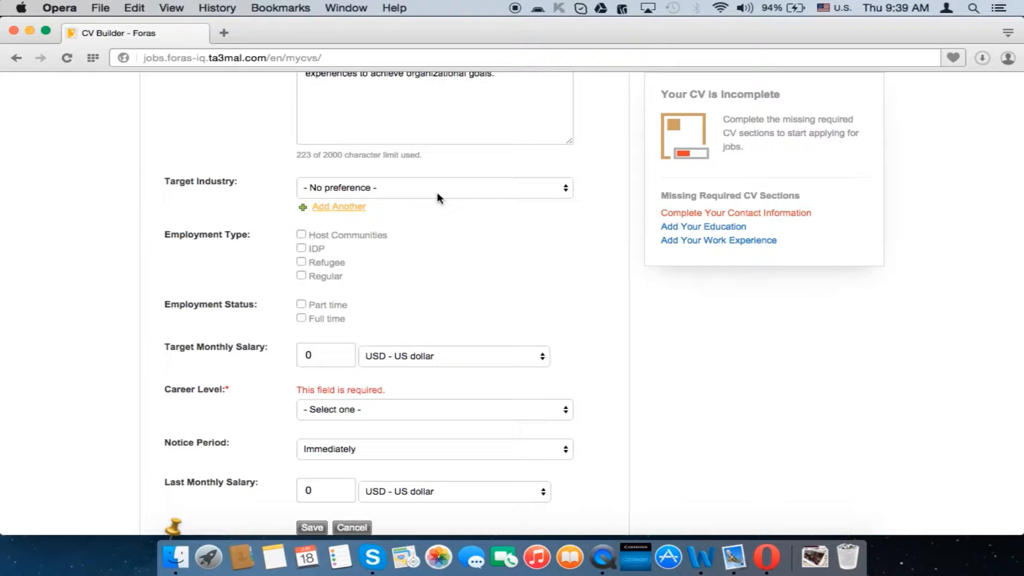
{"action": "scroll", "coordinate": [437, 193], "scroll_direction": "down", "scroll_amount": 1}
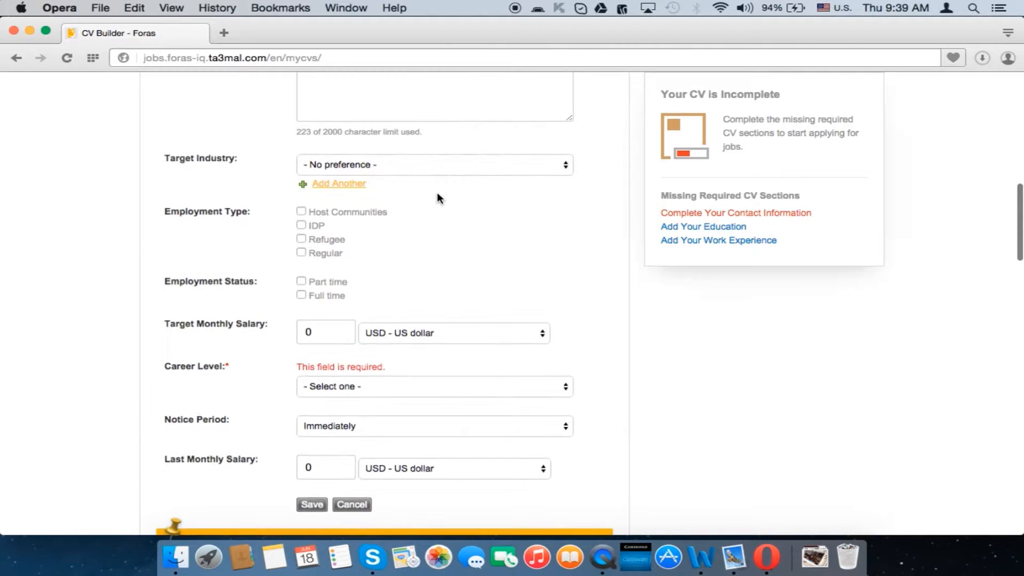
{"action": "scroll", "coordinate": [437, 194], "scroll_direction": "up", "scroll_amount": 2}
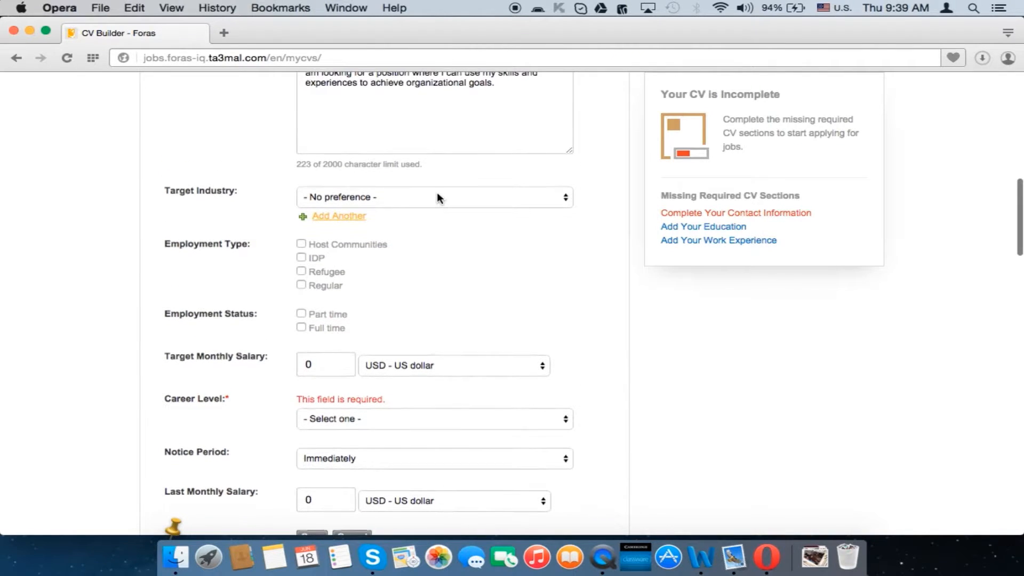
{"action": "left_click", "coordinate": [431, 196]}
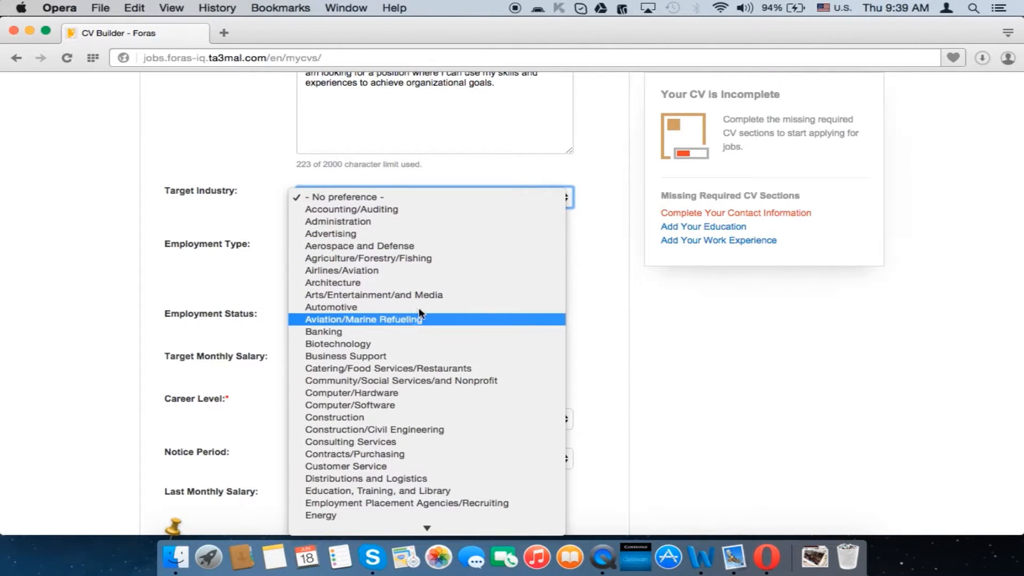
{"action": "left_click", "coordinate": [614, 272]}
{"action": "left_click", "coordinate": [614, 273]}
{"action": "scroll", "coordinate": [534, 254], "scroll_direction": "up", "scroll_amount": 5}
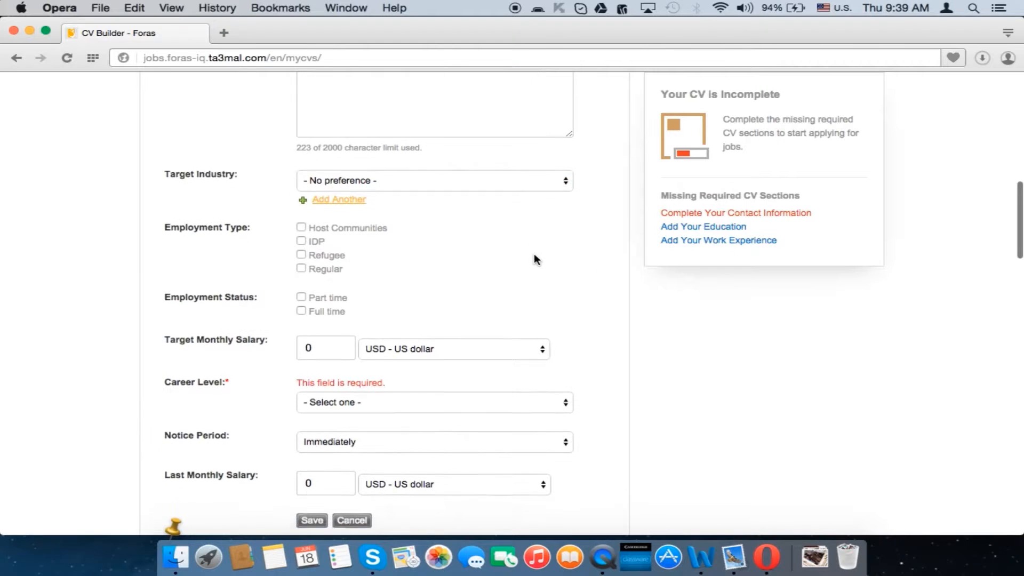
{"action": "scroll", "coordinate": [534, 255], "scroll_direction": "up", "scroll_amount": 3}
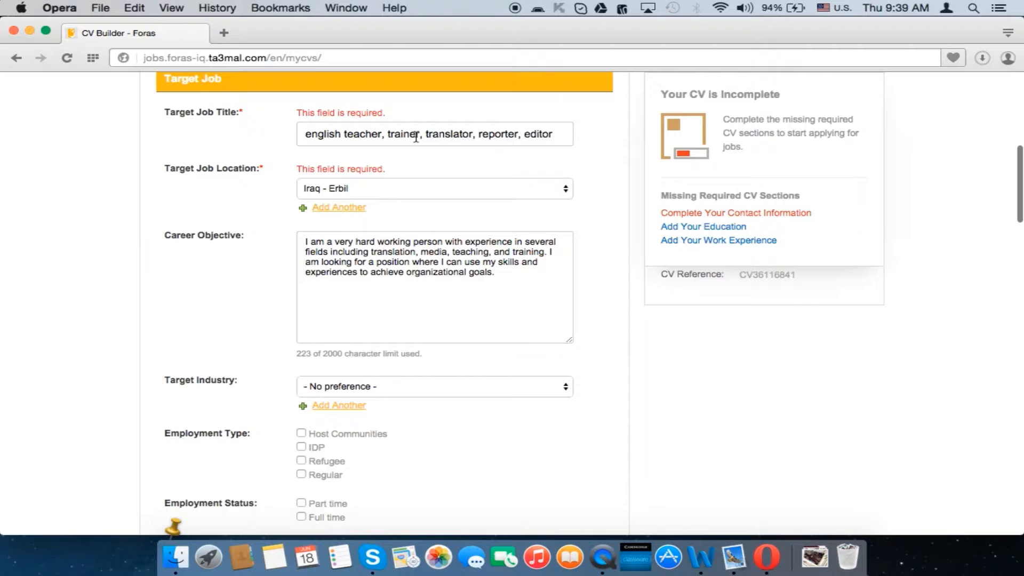
{"action": "scroll", "coordinate": [512, 140], "scroll_direction": "down", "scroll_amount": 6}
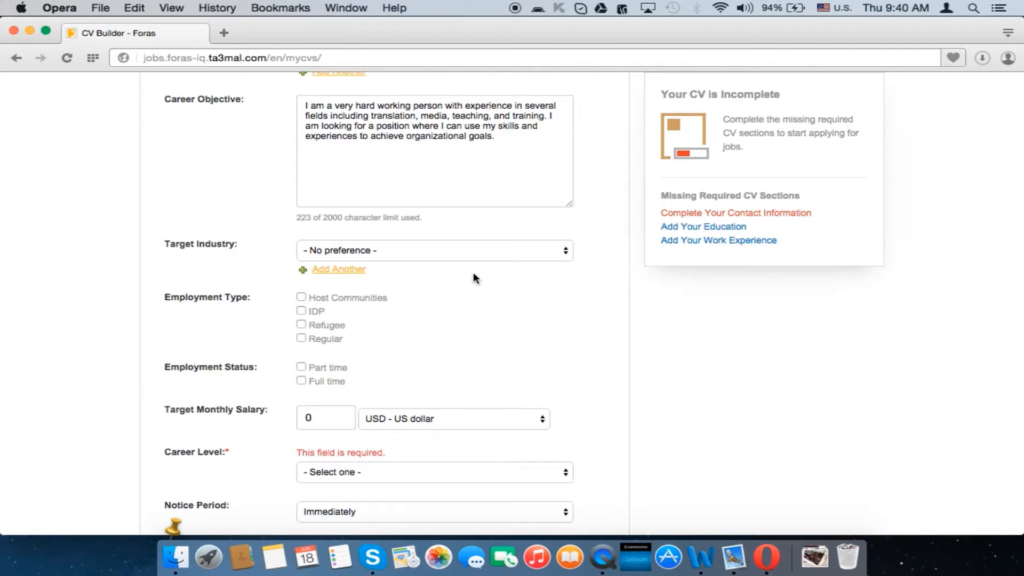
{"action": "scroll", "coordinate": [473, 274], "scroll_direction": "down", "scroll_amount": 4}
{"action": "scroll", "coordinate": [473, 274], "scroll_direction": "down", "scroll_amount": 2}
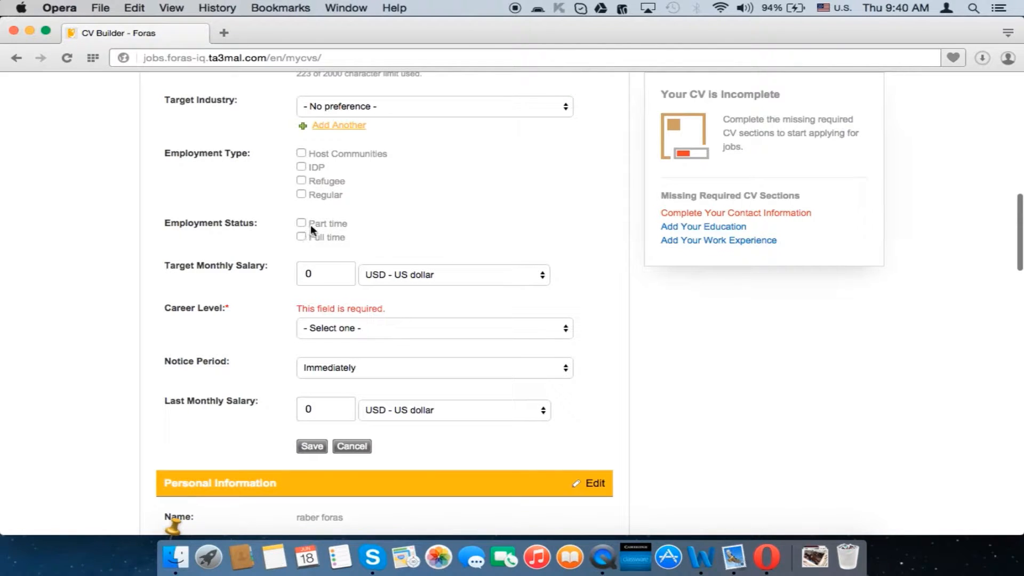
Step: Tick Full time and enter a target monthly salary of 1200, then change it to 1000
{"action": "left_click", "coordinate": [301, 238]}
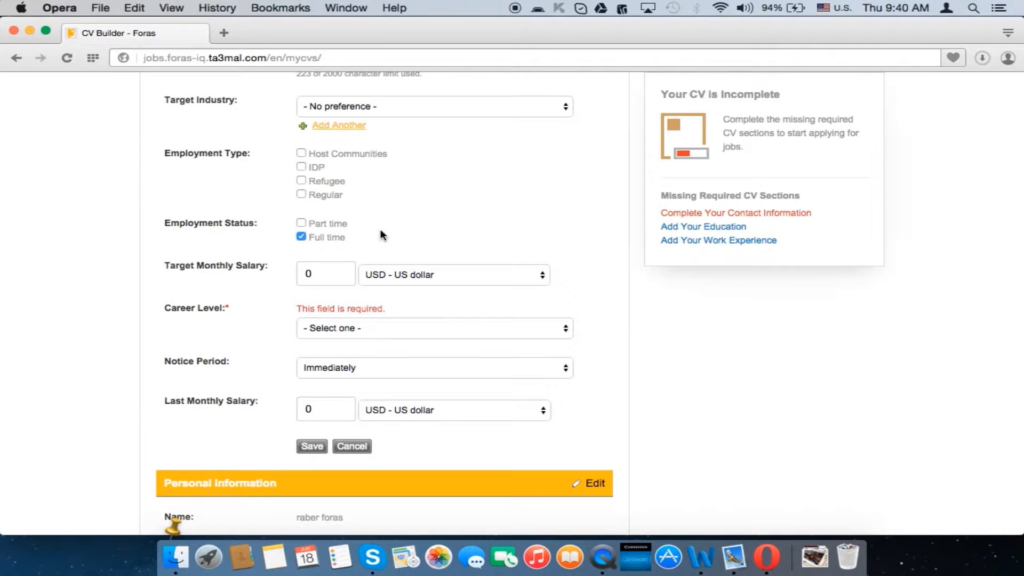
{"action": "scroll", "coordinate": [380, 231], "scroll_direction": "down", "scroll_amount": 4}
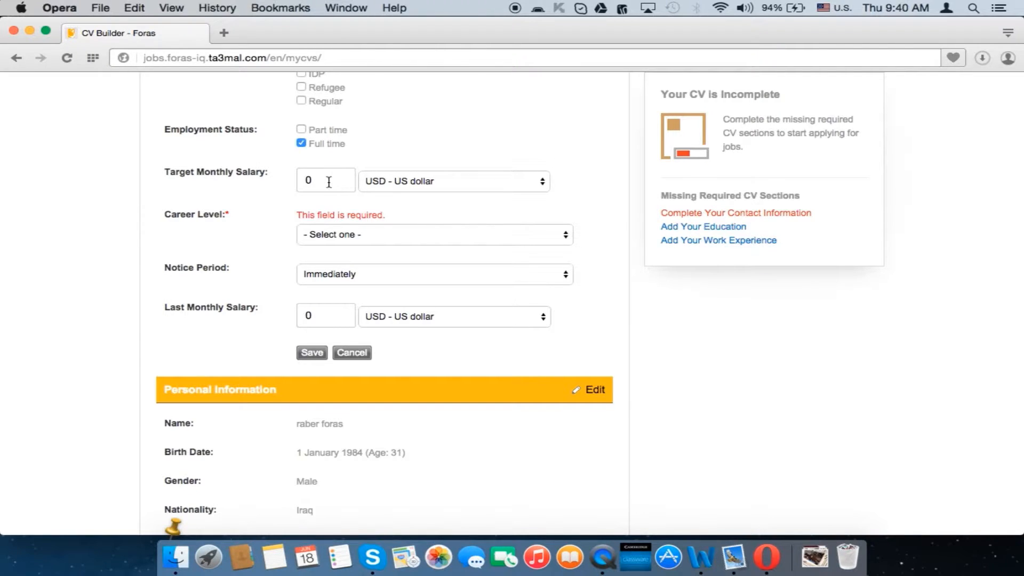
{"action": "left_click_drag", "start_coordinate": [329, 181], "coordinate": [300, 183]}
{"action": "type", "text": "1200"}
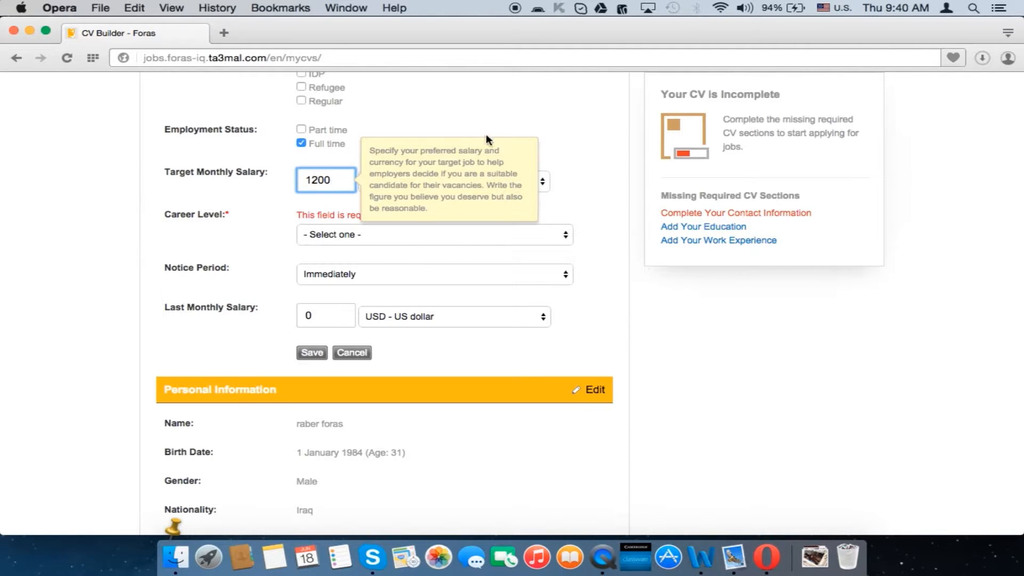
{"action": "left_click", "coordinate": [576, 117]}
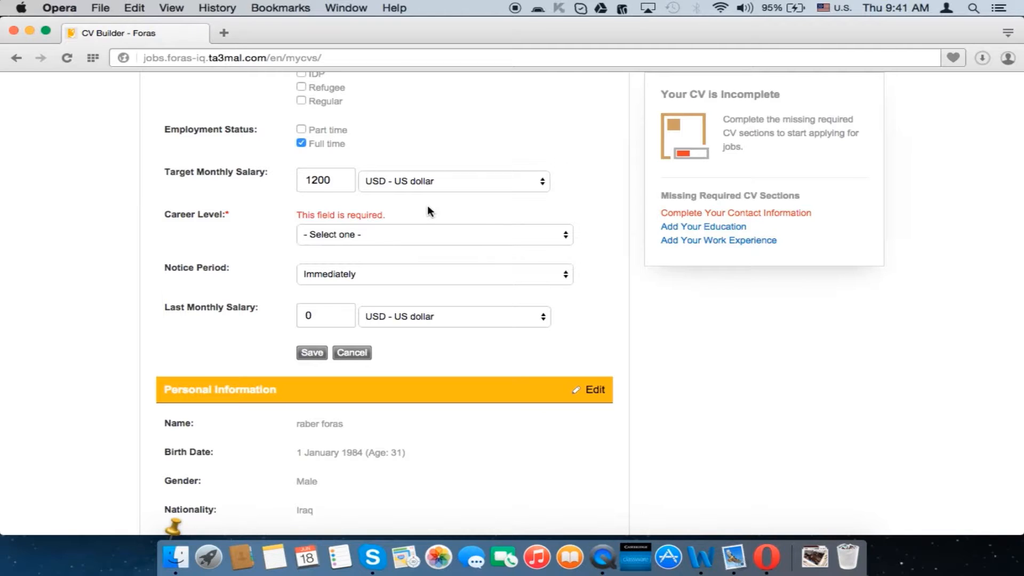
{"action": "scroll", "coordinate": [427, 205], "scroll_direction": "down", "scroll_amount": 2}
{"action": "scroll", "coordinate": [427, 205], "scroll_direction": "up", "scroll_amount": 3}
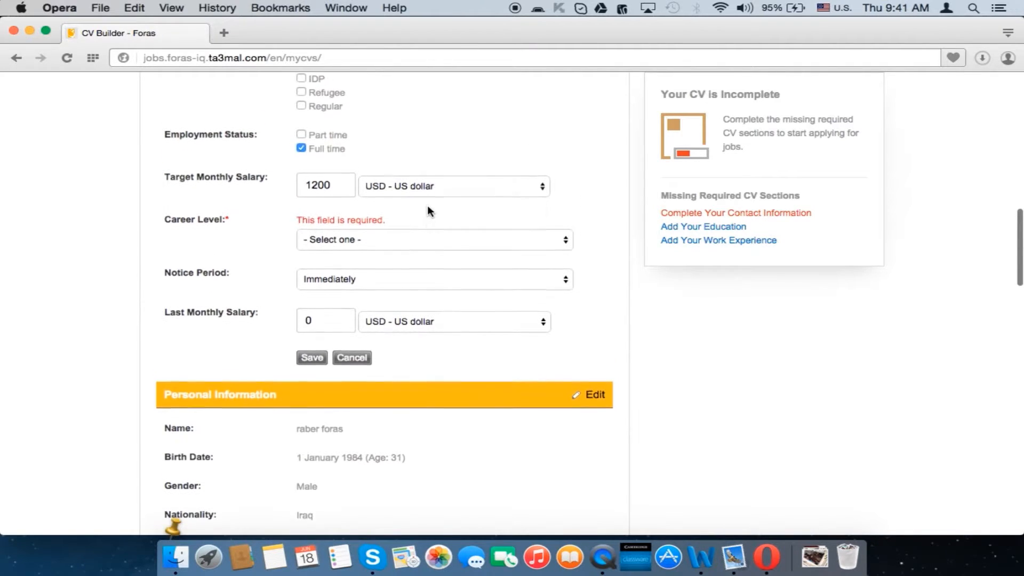
{"action": "double_click", "coordinate": [316, 185]}
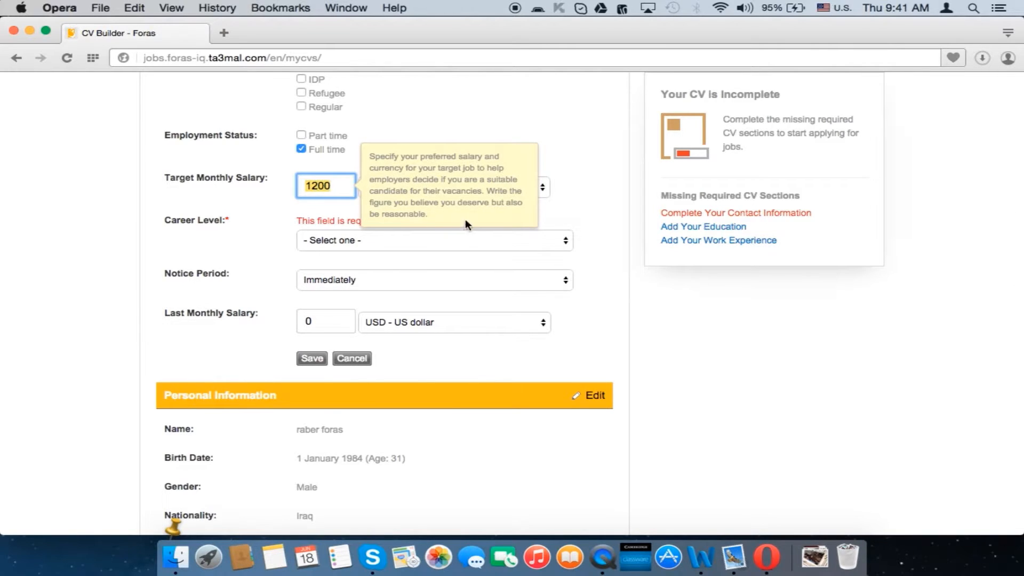
{"action": "type", "text": "1000"}
{"action": "left_click", "coordinate": [583, 153]}
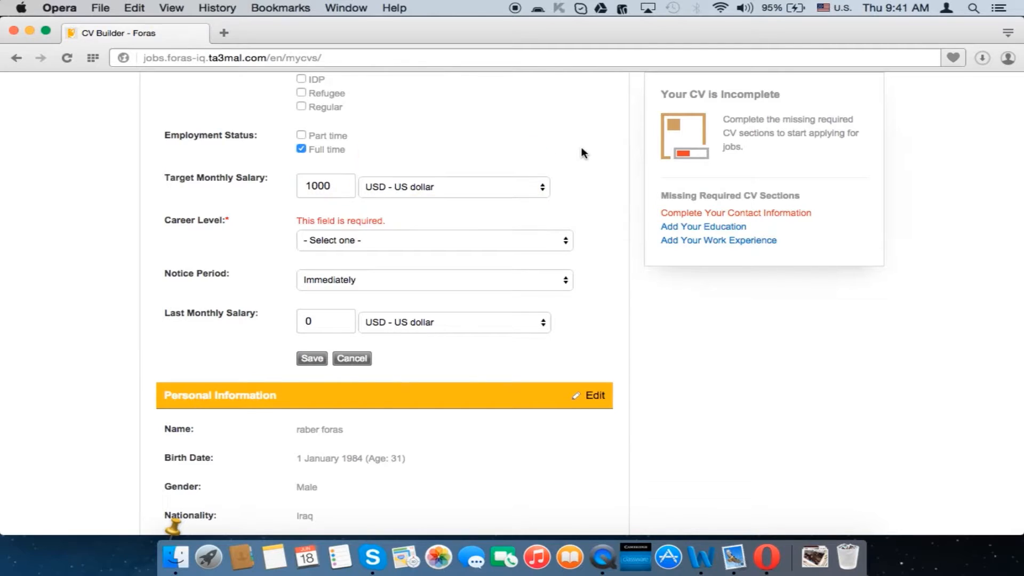
Step: Clear the 1000 from Target Monthly Salary, leaving it empty
{"action": "left_click", "coordinate": [319, 186]}
{"action": "left_click", "coordinate": [566, 211]}
{"action": "double_click", "coordinate": [317, 186]}
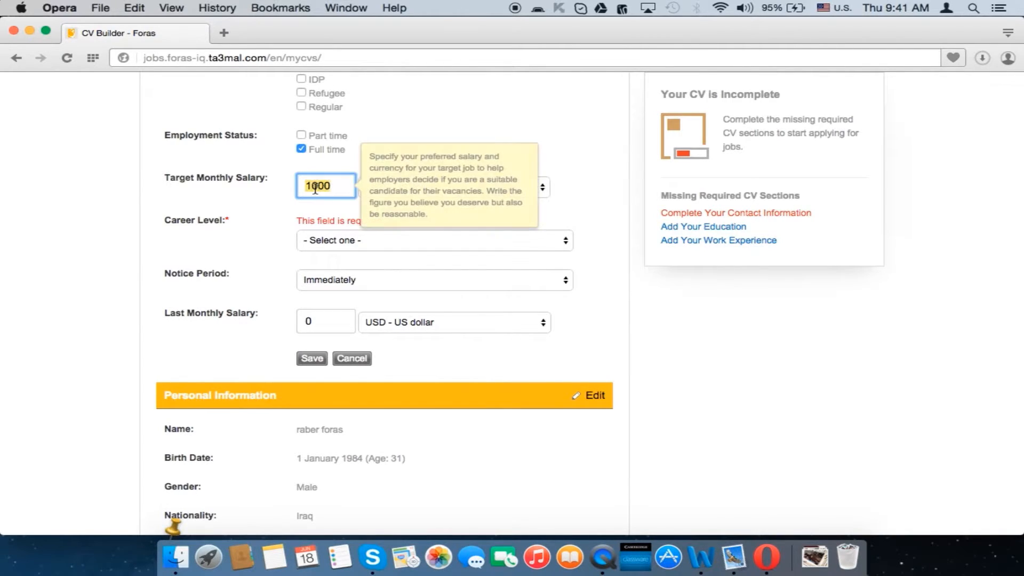
{"action": "left_click", "coordinate": [569, 133]}
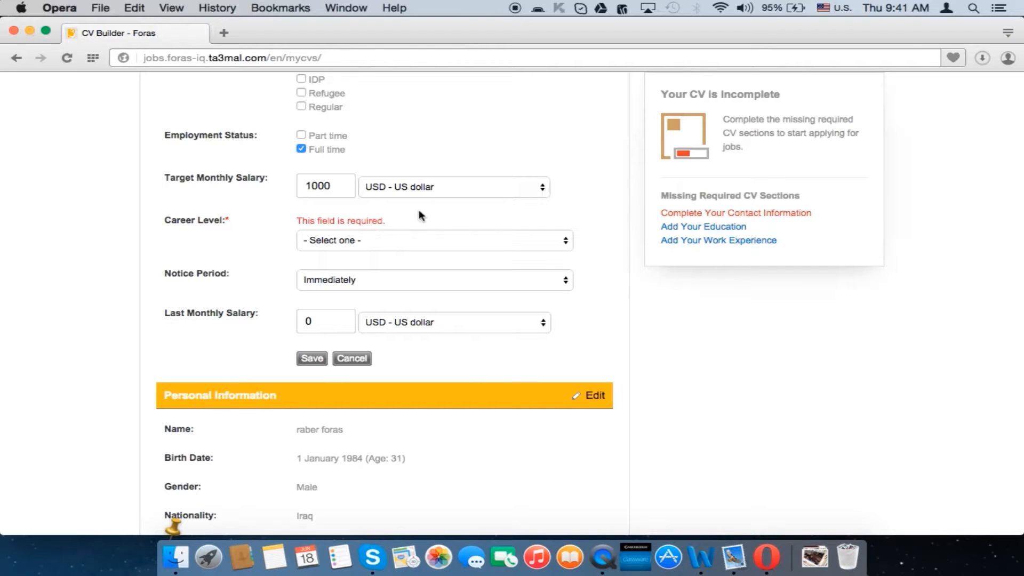
{"action": "double_click", "coordinate": [314, 182]}
{"action": "key", "text": "BackSpace"}
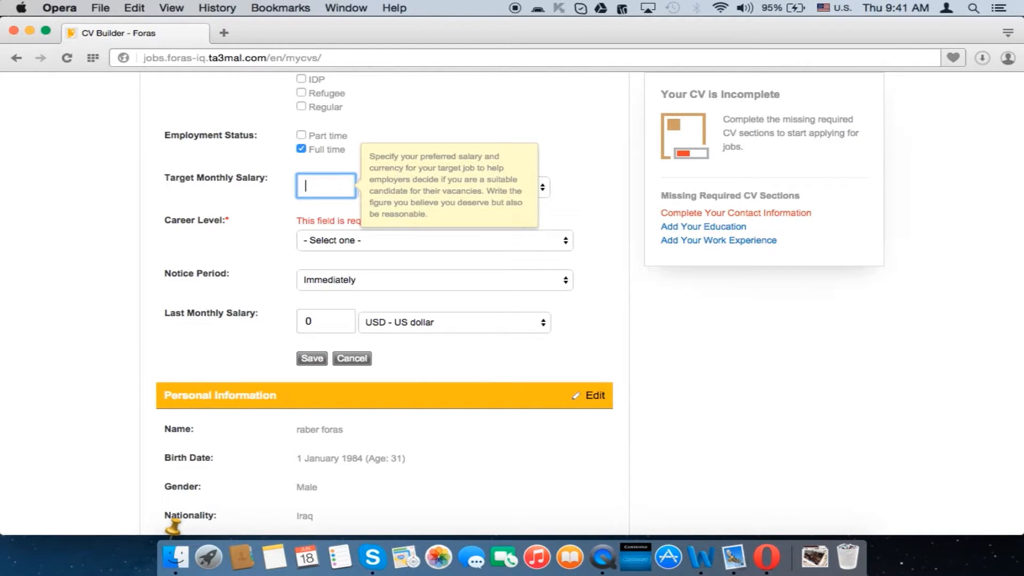
{"action": "left_click", "coordinate": [594, 208]}
{"action": "scroll", "coordinate": [594, 208], "scroll_direction": "down", "scroll_amount": 2}
Step: Set Career Level to Mid Career and keep Notice Period at Immediately
{"action": "left_click", "coordinate": [393, 172]}
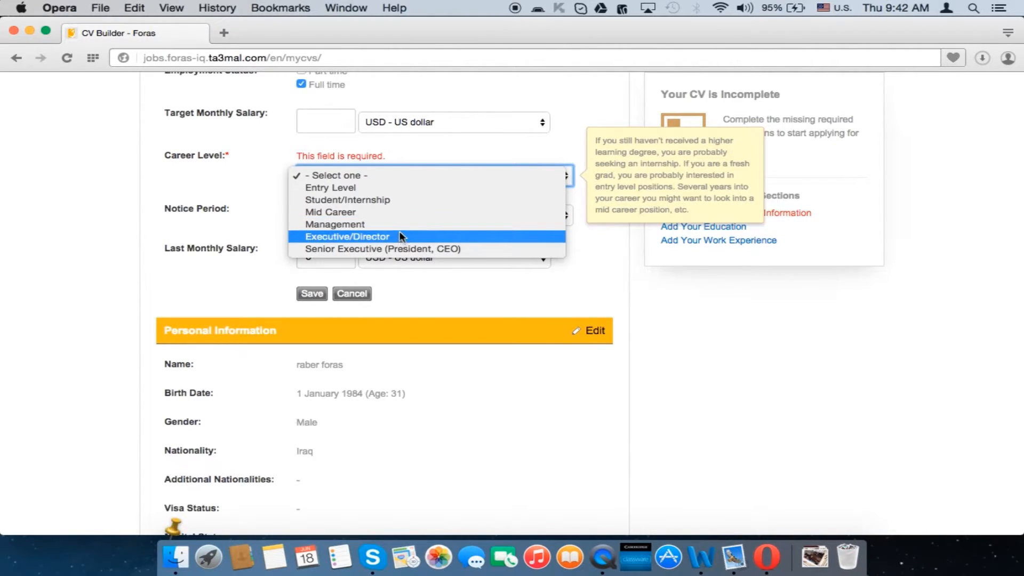
{"action": "left_click", "coordinate": [379, 213]}
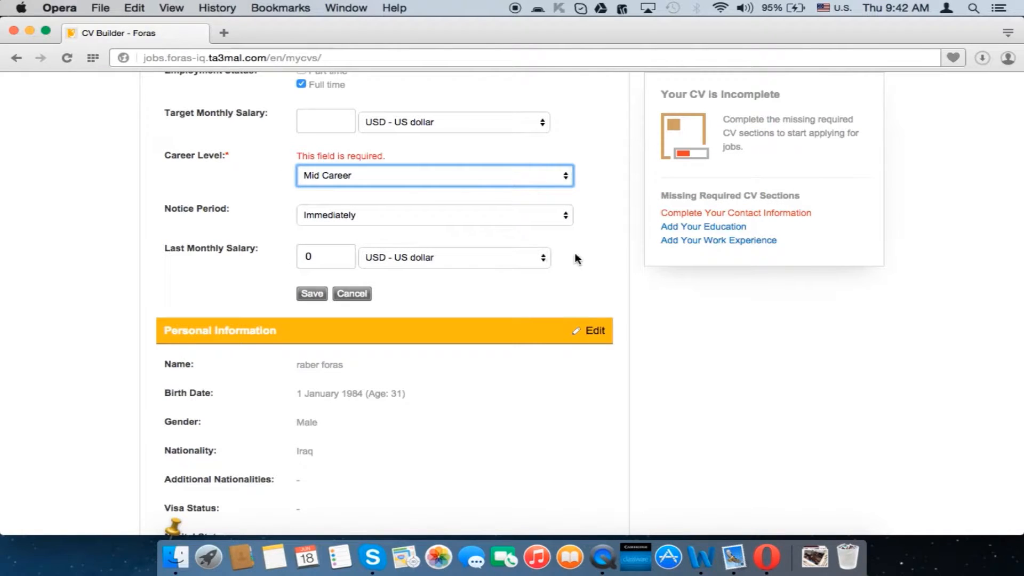
{"action": "left_click", "coordinate": [446, 218]}
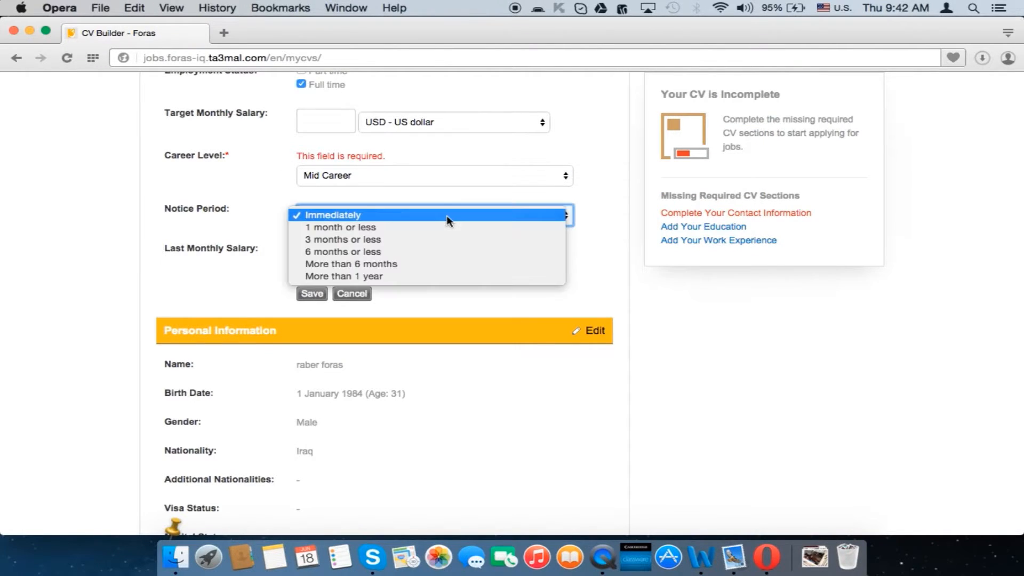
{"action": "left_click", "coordinate": [447, 215]}
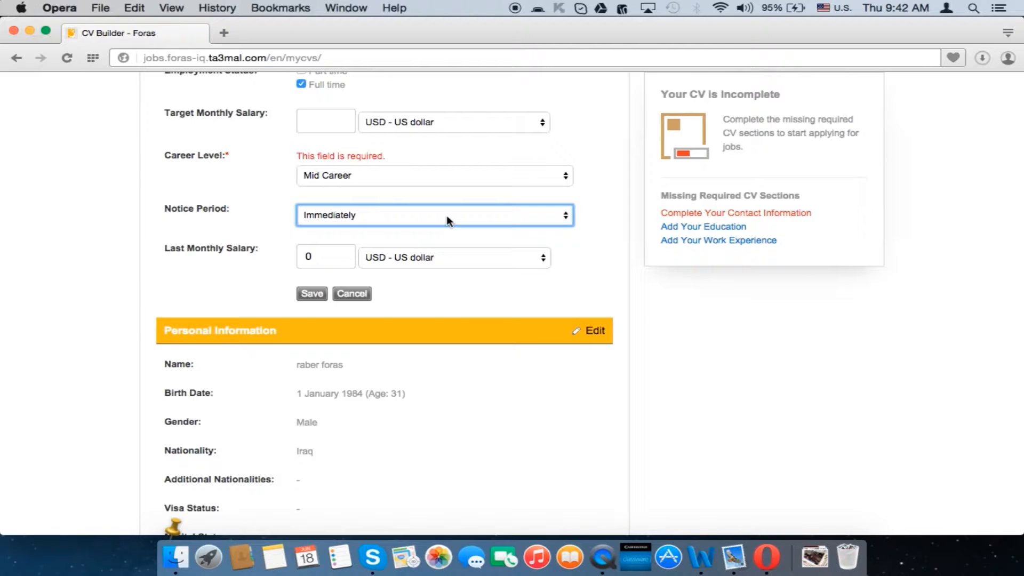
{"action": "left_click", "coordinate": [447, 215]}
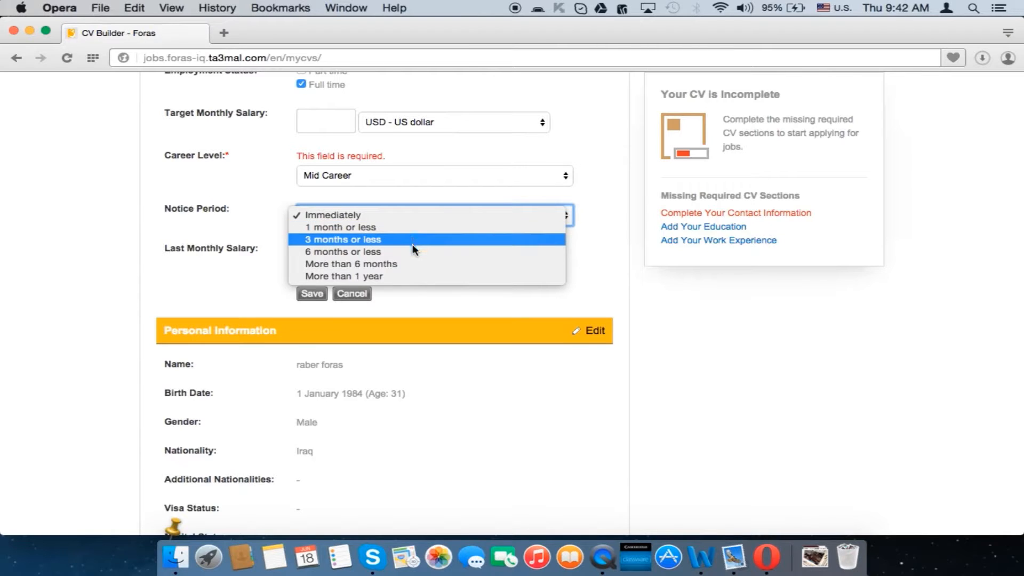
{"action": "left_click", "coordinate": [413, 216]}
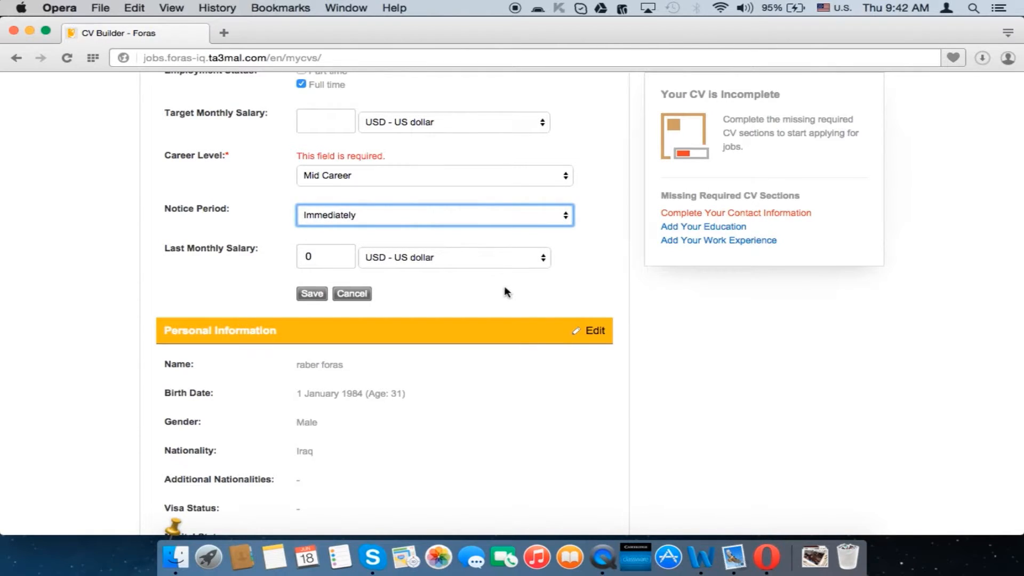
{"action": "scroll", "coordinate": [507, 292], "scroll_direction": "down", "scroll_amount": 5}
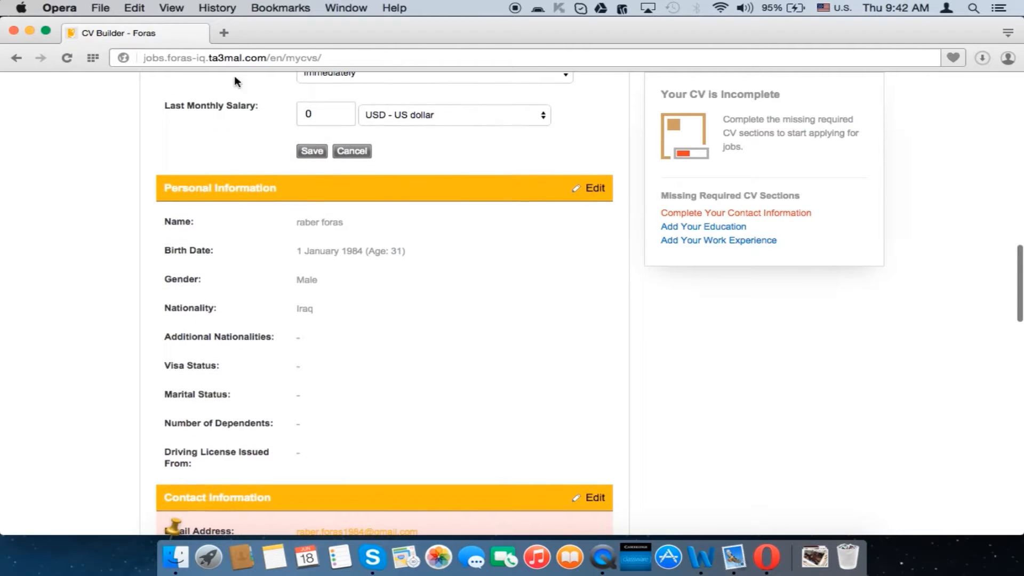
Step: Save the Target Job details and scroll down through the CV
{"action": "left_click", "coordinate": [312, 151]}
{"action": "scroll", "coordinate": [477, 178], "scroll_direction": "up", "scroll_amount": 15}
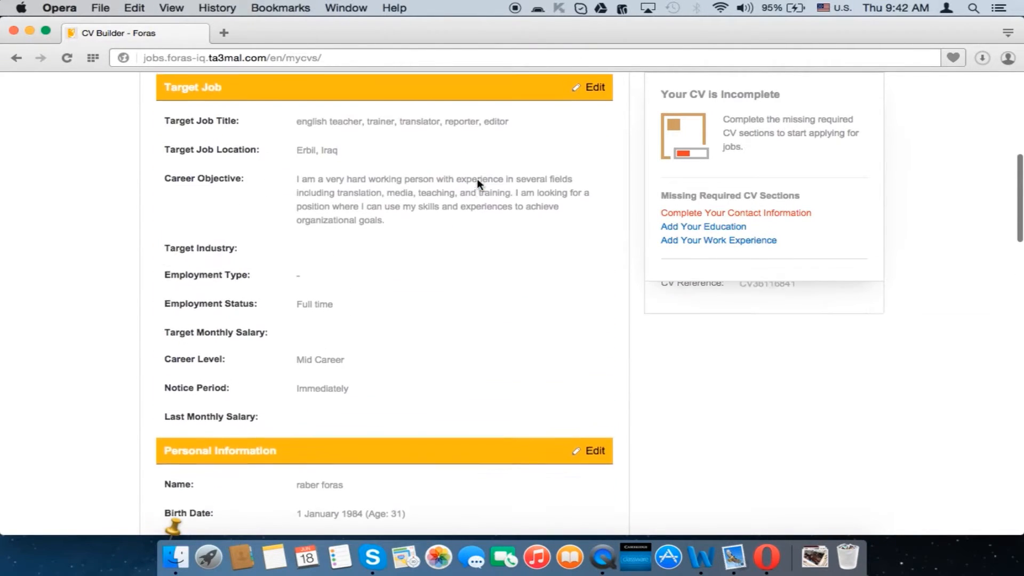
{"action": "scroll", "coordinate": [501, 210], "scroll_direction": "down", "scroll_amount": 1}
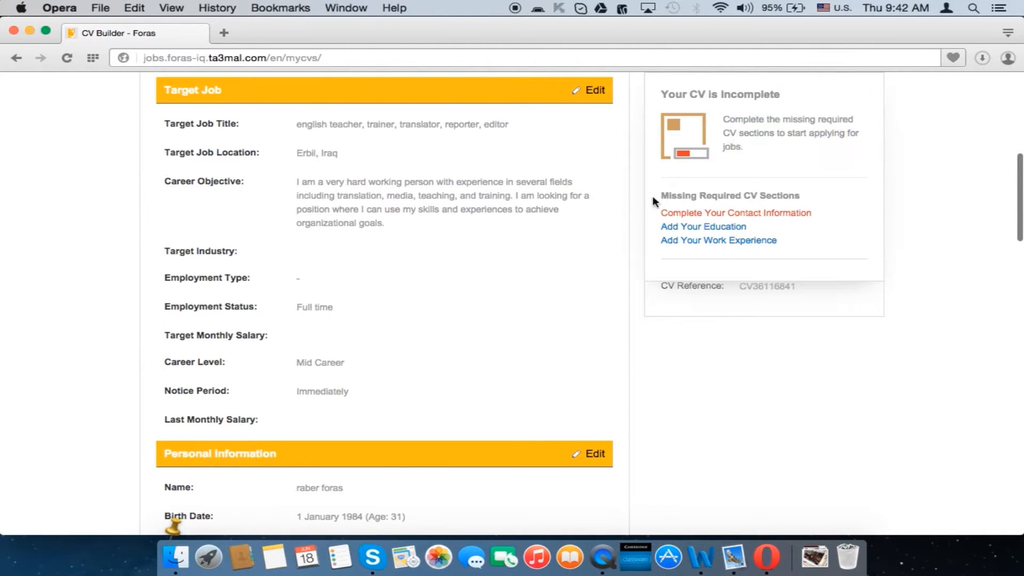
{"action": "scroll", "coordinate": [545, 263], "scroll_direction": "down", "scroll_amount": 3}
{"action": "scroll", "coordinate": [543, 258], "scroll_direction": "down", "scroll_amount": 3}
Step: Look over the rest of the CV and open Personal Information for editing
{"action": "scroll", "coordinate": [543, 258], "scroll_direction": "up", "scroll_amount": 5}
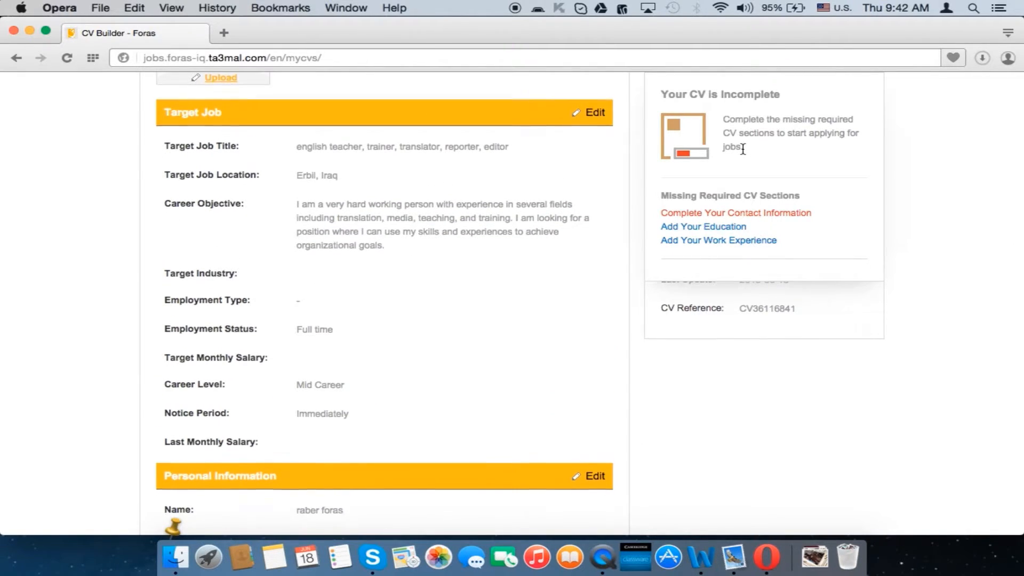
{"action": "scroll", "coordinate": [742, 149], "scroll_direction": "down", "scroll_amount": 5}
{"action": "scroll", "coordinate": [742, 149], "scroll_direction": "down", "scroll_amount": 6}
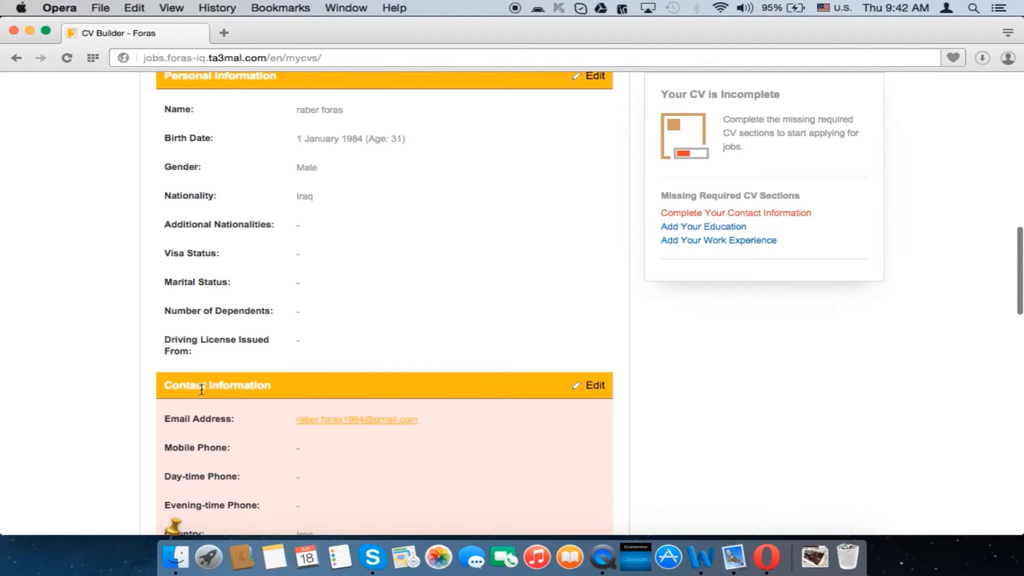
{"action": "scroll", "coordinate": [310, 361], "scroll_direction": "up", "scroll_amount": 3}
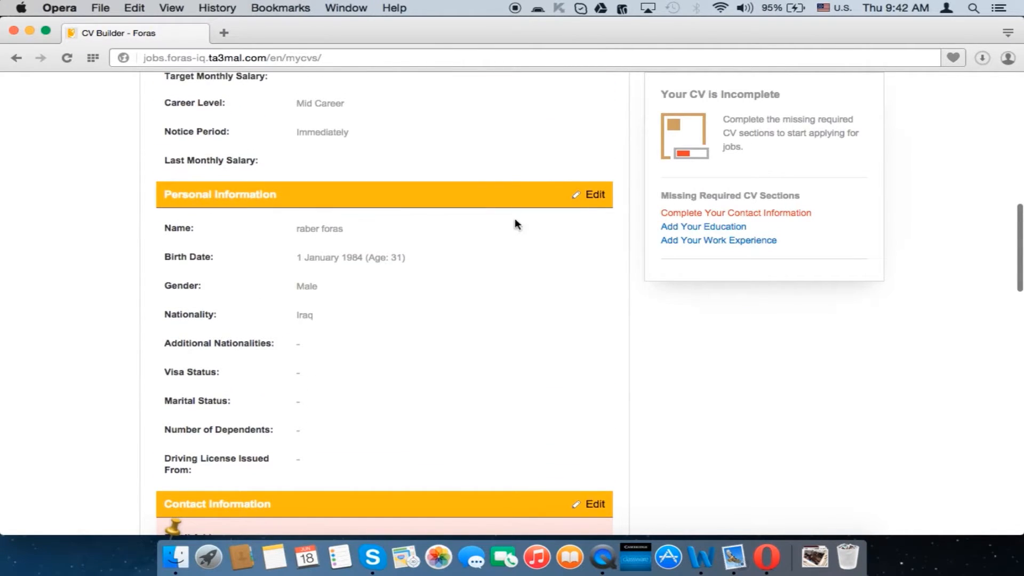
{"action": "left_click", "coordinate": [595, 195]}
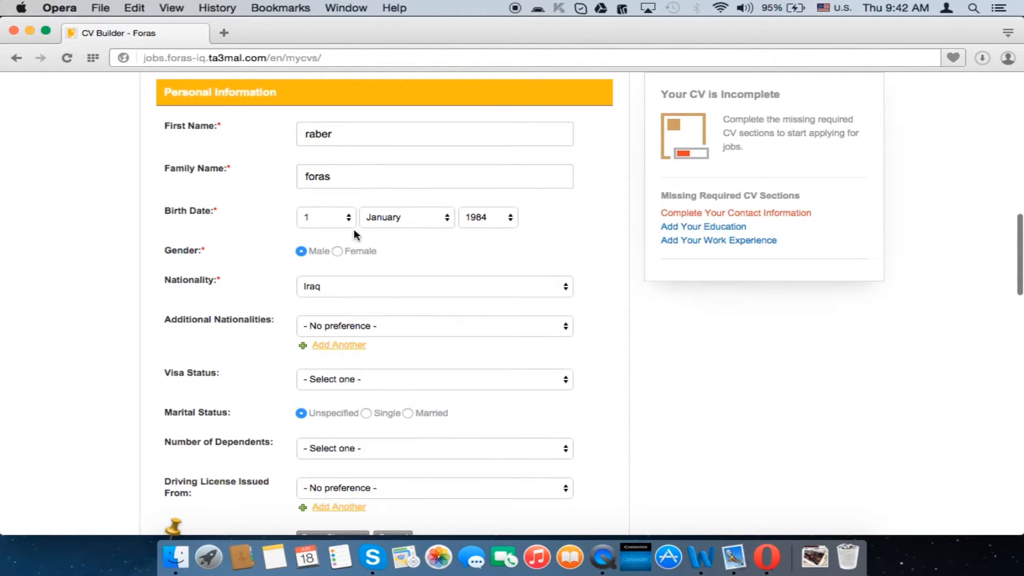
Step: Set marital status to Married and Number of Dependents to 1
{"action": "scroll", "coordinate": [446, 239], "scroll_direction": "down", "scroll_amount": 2}
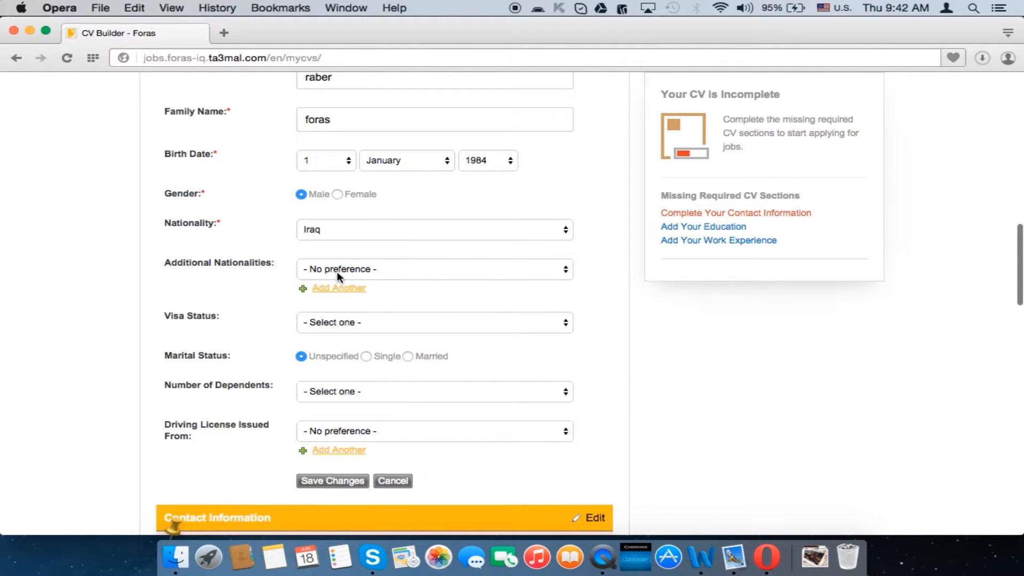
{"action": "scroll", "coordinate": [337, 276], "scroll_direction": "down", "scroll_amount": 3}
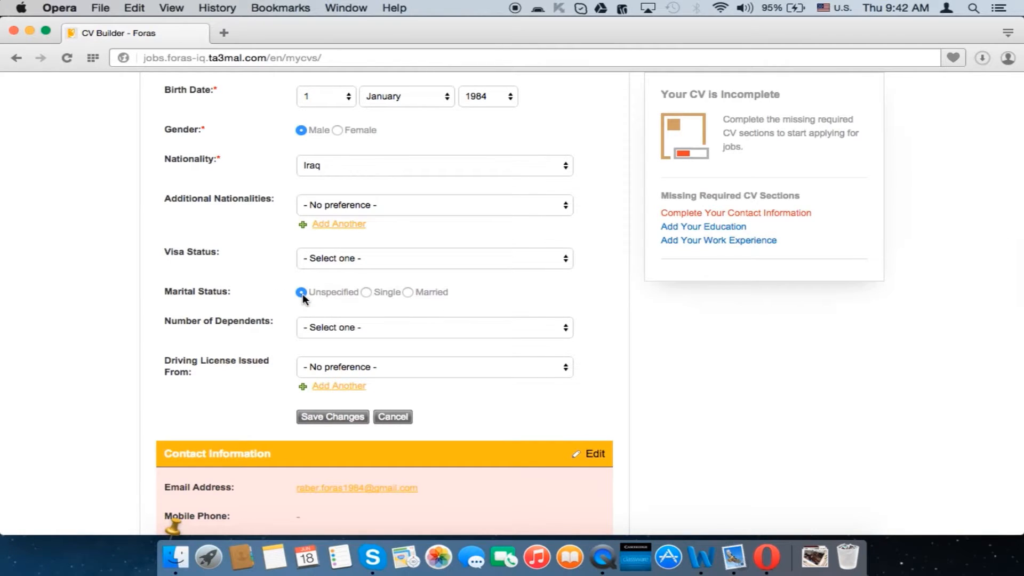
{"action": "left_click", "coordinate": [414, 291]}
{"action": "scroll", "coordinate": [414, 291], "scroll_direction": "down", "scroll_amount": 2}
{"action": "scroll", "coordinate": [504, 267], "scroll_direction": "down", "scroll_amount": 3}
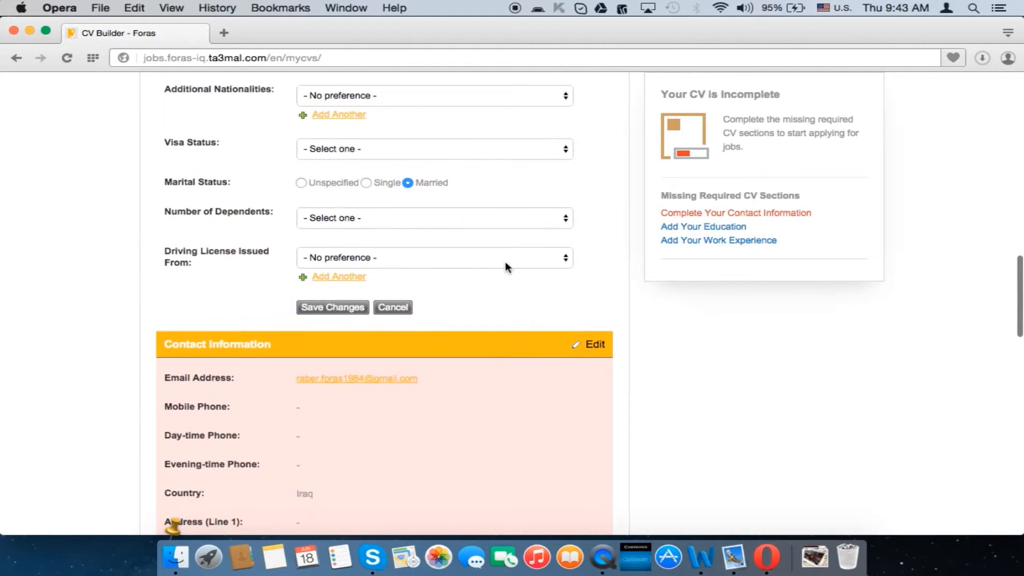
{"action": "left_click", "coordinate": [342, 218]}
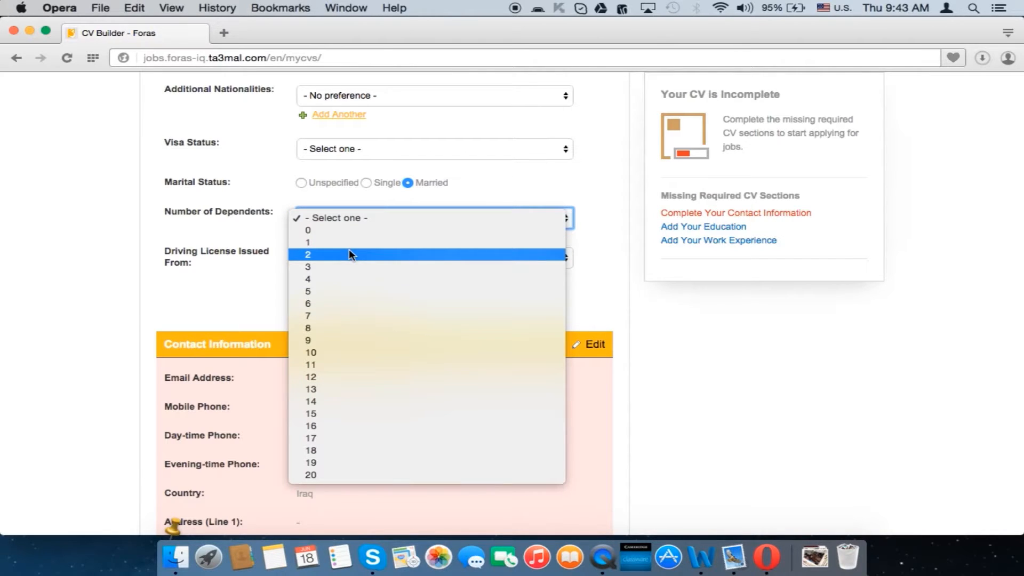
{"action": "left_click", "coordinate": [317, 243]}
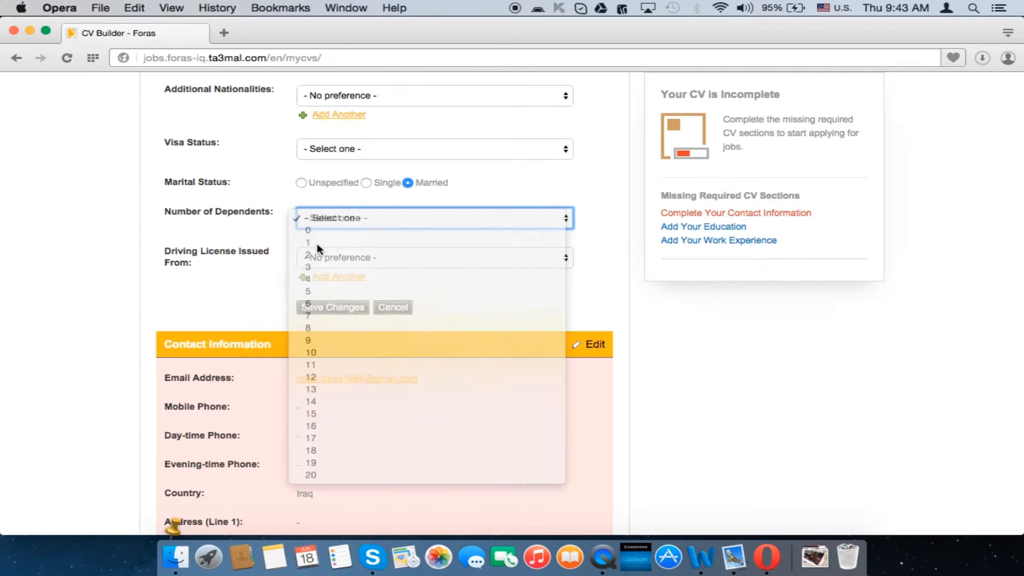
Step: Set Driving License Issued From to Iraq and save the personal information
{"action": "scroll", "coordinate": [242, 295], "scroll_direction": "down", "scroll_amount": 2}
{"action": "left_click", "coordinate": [355, 210]}
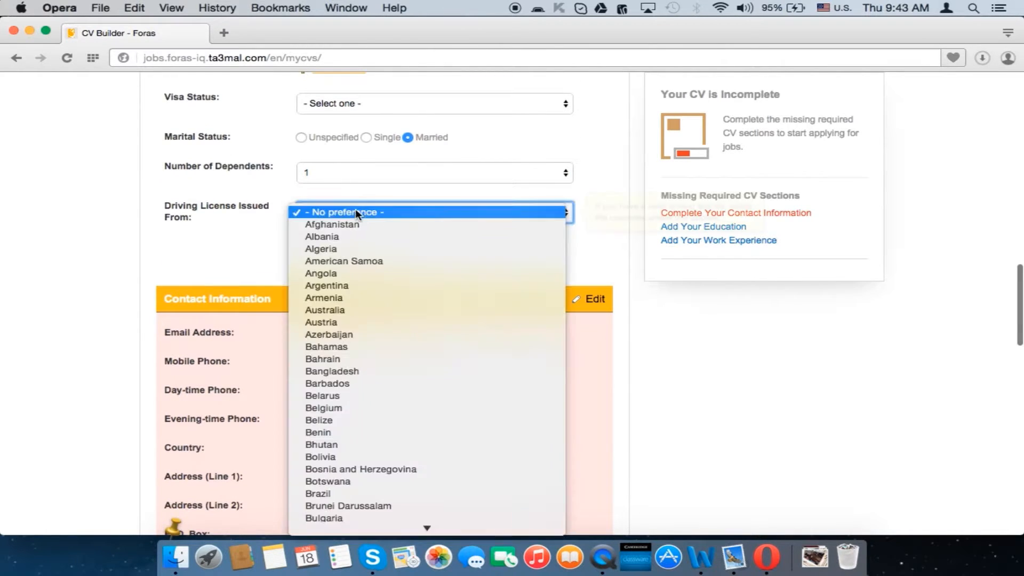
{"action": "type", "text": "iraq"}
{"action": "key", "text": "Return"}
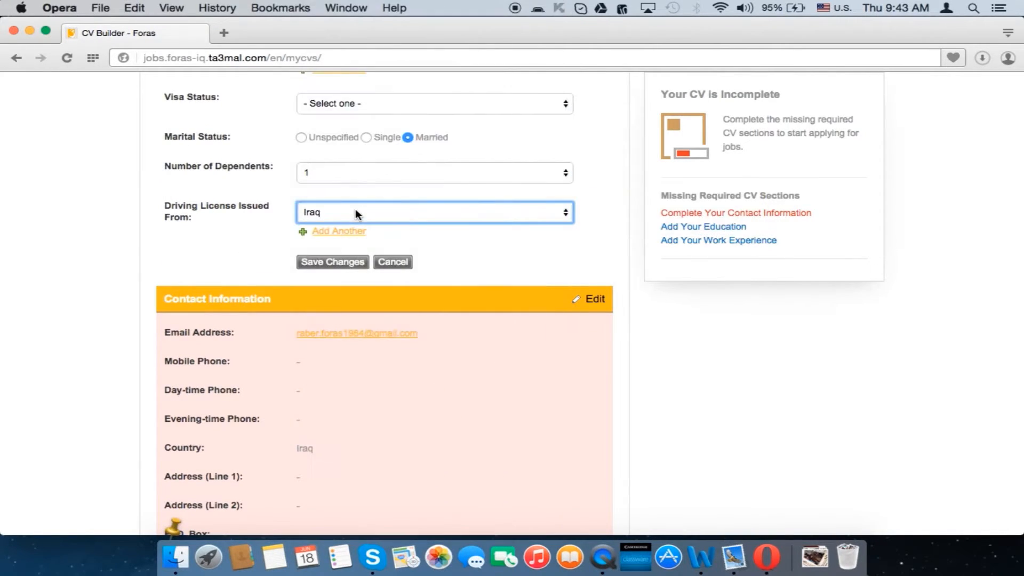
{"action": "left_click", "coordinate": [356, 258]}
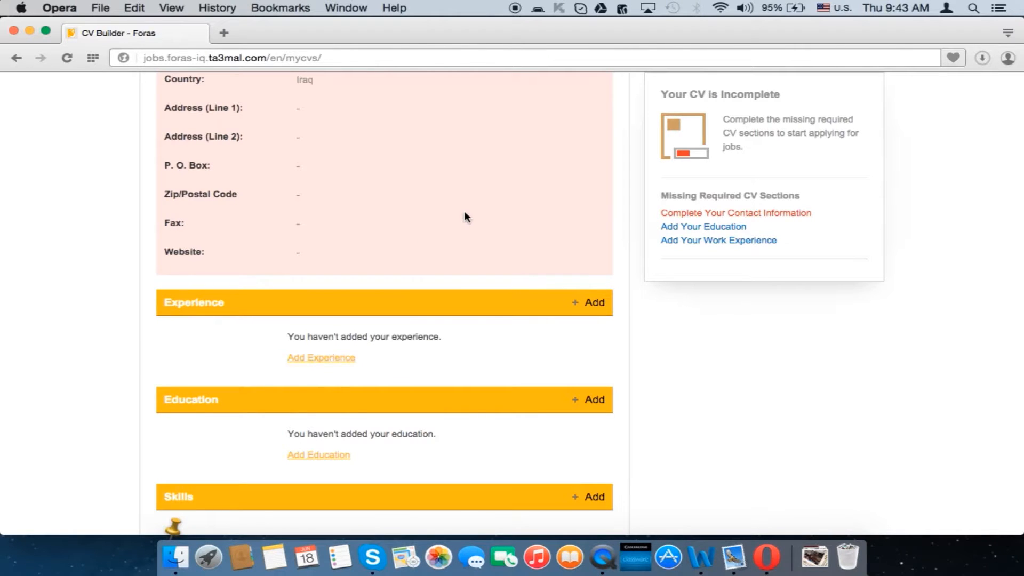
Step: Check the saved personal details, then open Contact Information for editing
{"action": "scroll", "coordinate": [464, 214], "scroll_direction": "up", "scroll_amount": 10}
{"action": "scroll", "coordinate": [464, 216], "scroll_direction": "up", "scroll_amount": 6}
{"action": "scroll", "coordinate": [463, 216], "scroll_direction": "down", "scroll_amount": 9}
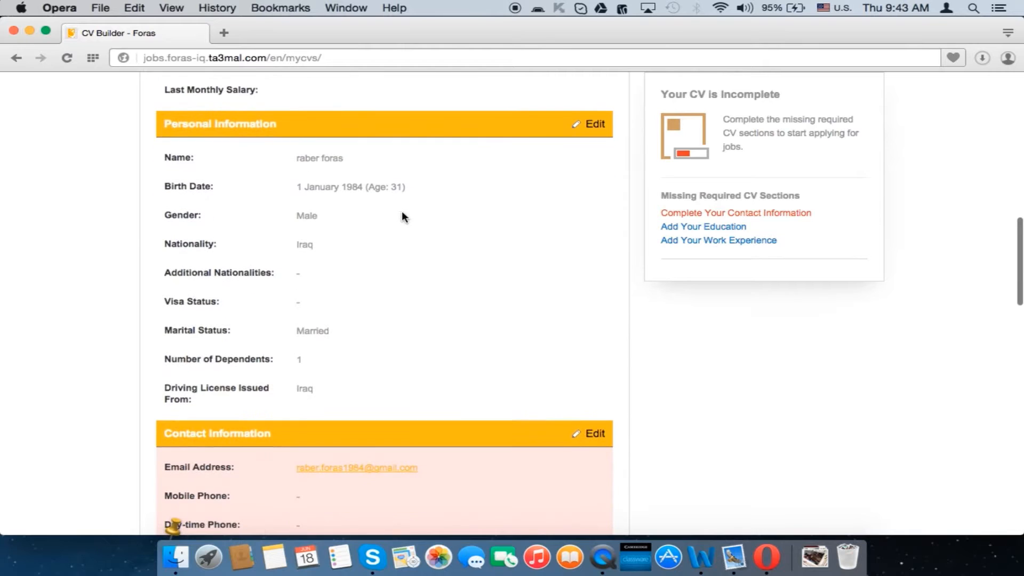
{"action": "scroll", "coordinate": [499, 234], "scroll_direction": "down", "scroll_amount": 5}
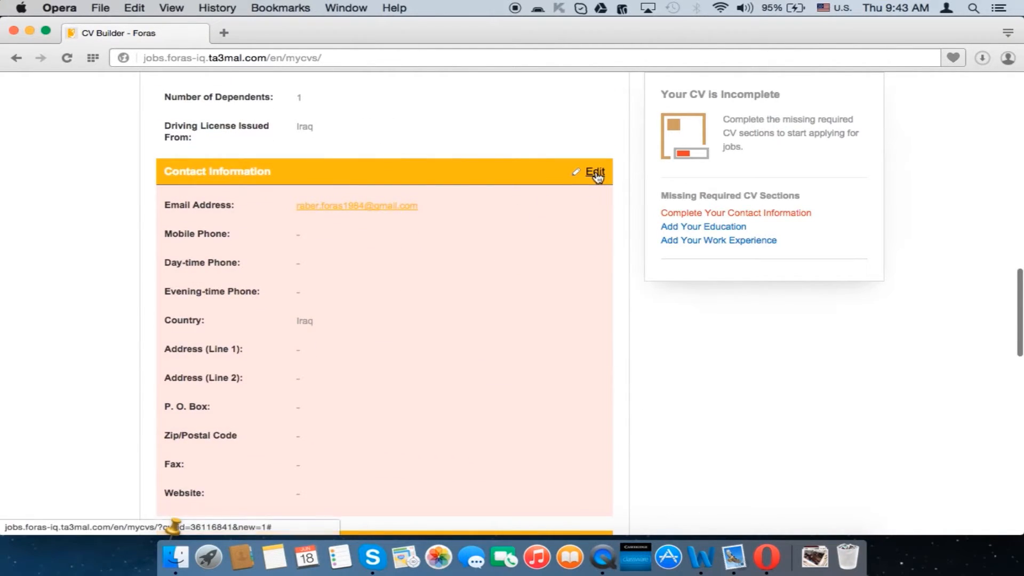
{"action": "left_click", "coordinate": [592, 172]}
{"action": "scroll", "coordinate": [402, 224], "scroll_direction": "down", "scroll_amount": 3}
Step: Enter the mobile phone with country code 00964 and the phone number
{"action": "left_click", "coordinate": [312, 193]}
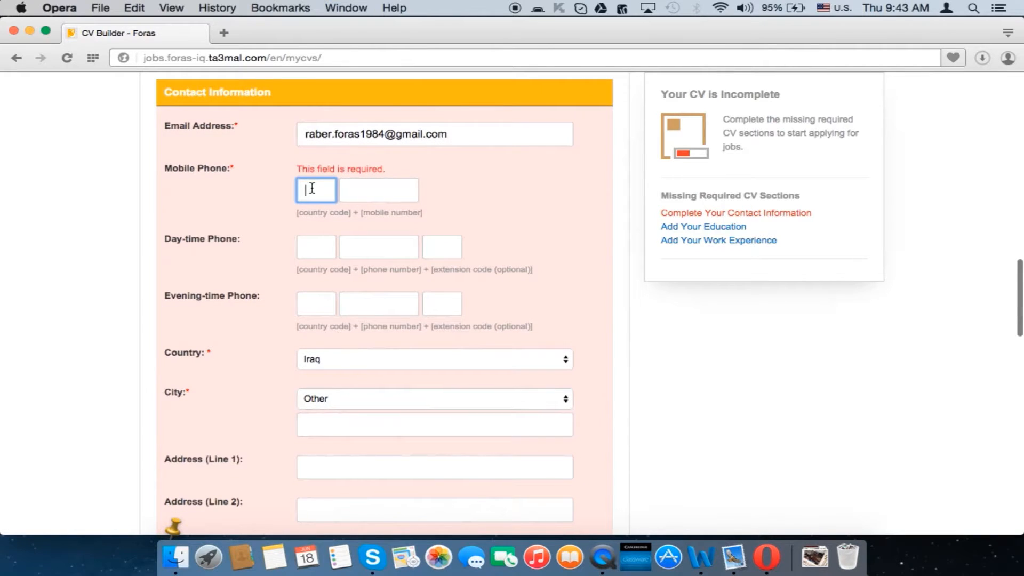
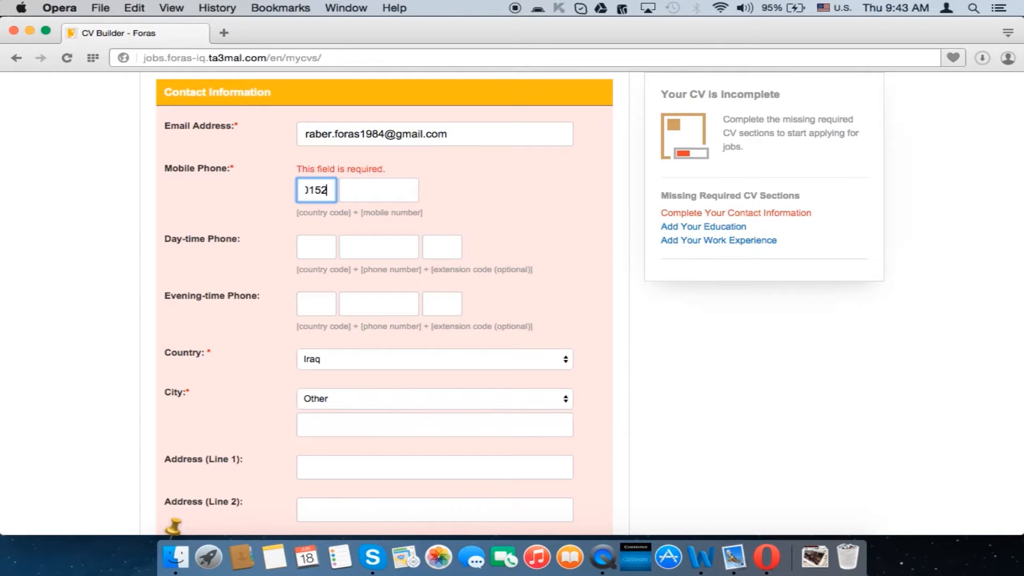
{"action": "type", "text": "00964"}
{"action": "left_click", "coordinate": [348, 190]}
{"action": "type", "text": "0"}
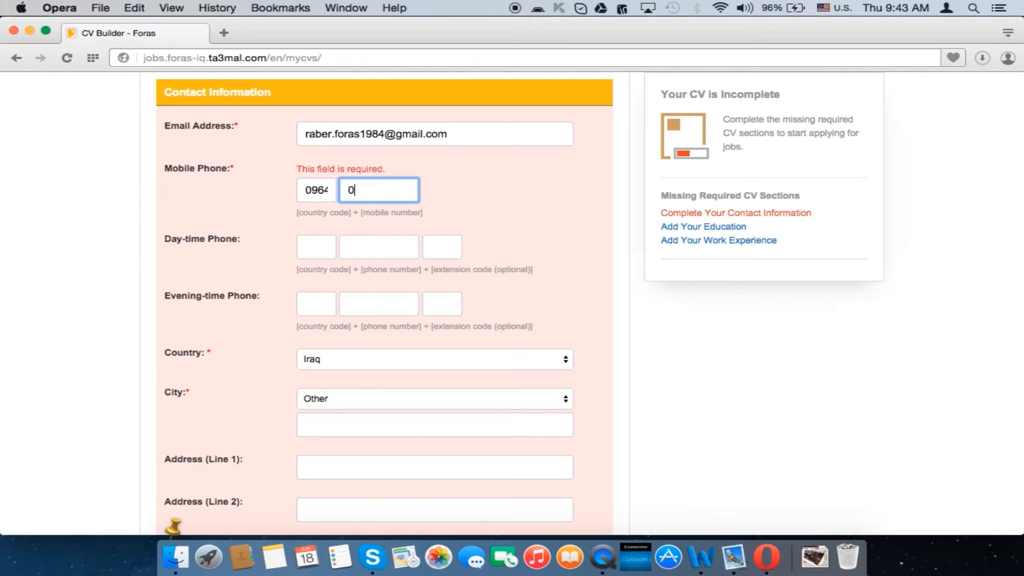
{"action": "key", "text": "BackSpace"}
{"action": "left_click", "coordinate": [500, 187]}
Step: Set the contact City to Erbil
{"action": "scroll", "coordinate": [501, 187], "scroll_direction": "down", "scroll_amount": 2}
{"action": "scroll", "coordinate": [501, 184], "scroll_direction": "down", "scroll_amount": 1}
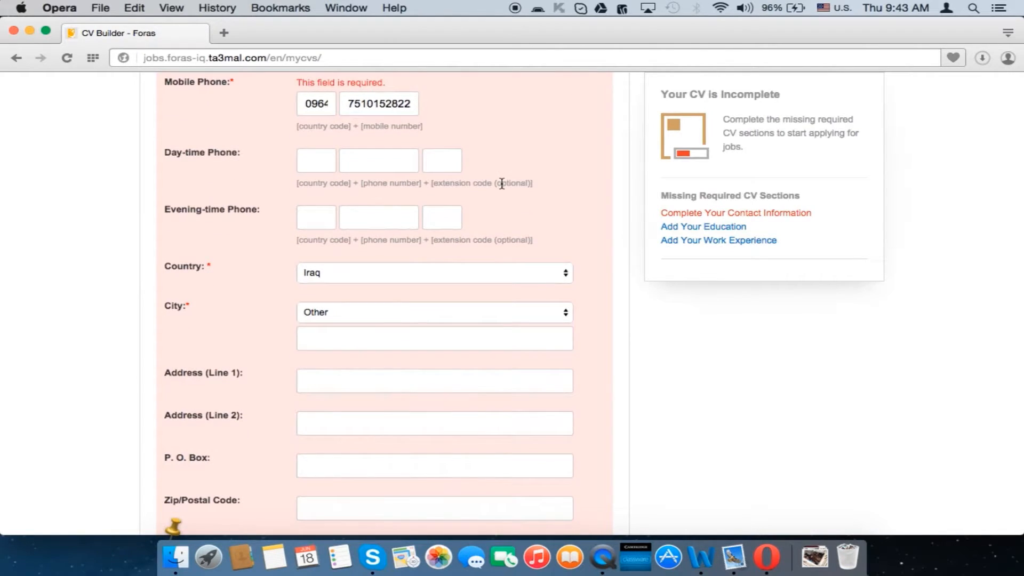
{"action": "scroll", "coordinate": [502, 184], "scroll_direction": "down", "scroll_amount": 3}
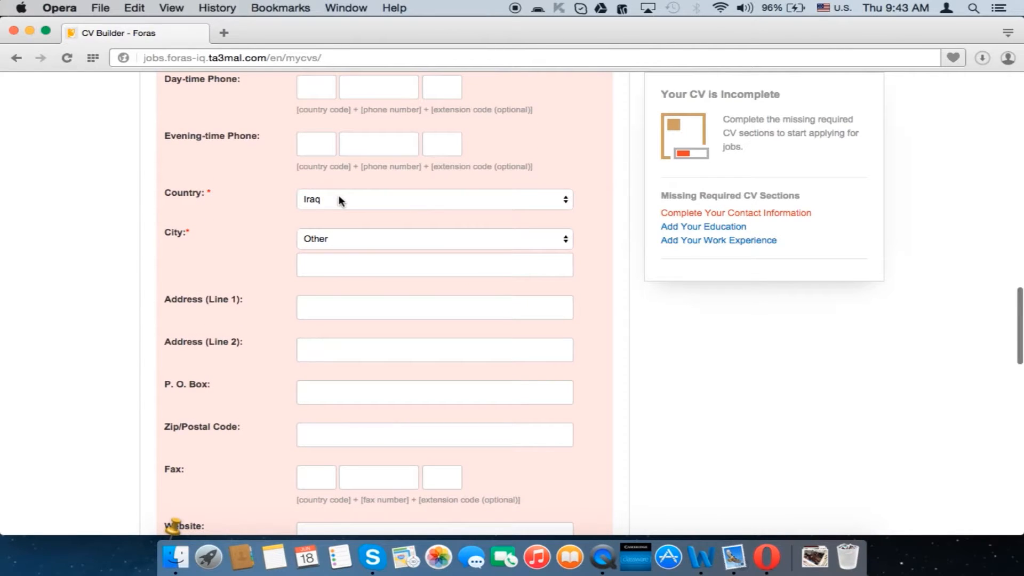
{"action": "left_click", "coordinate": [309, 241]}
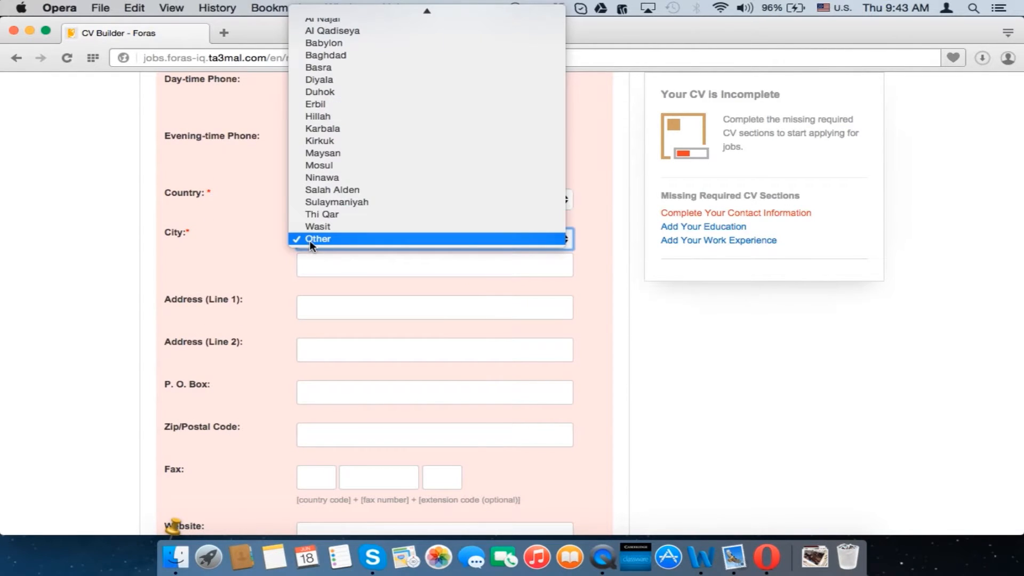
{"action": "left_click", "coordinate": [318, 106]}
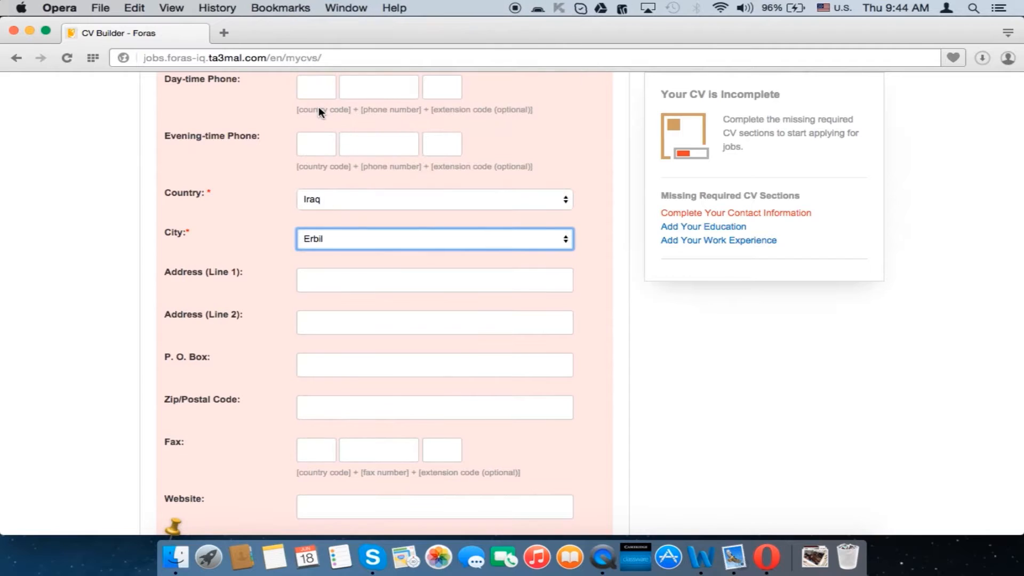
{"action": "scroll", "coordinate": [344, 261], "scroll_direction": "down", "scroll_amount": 4}
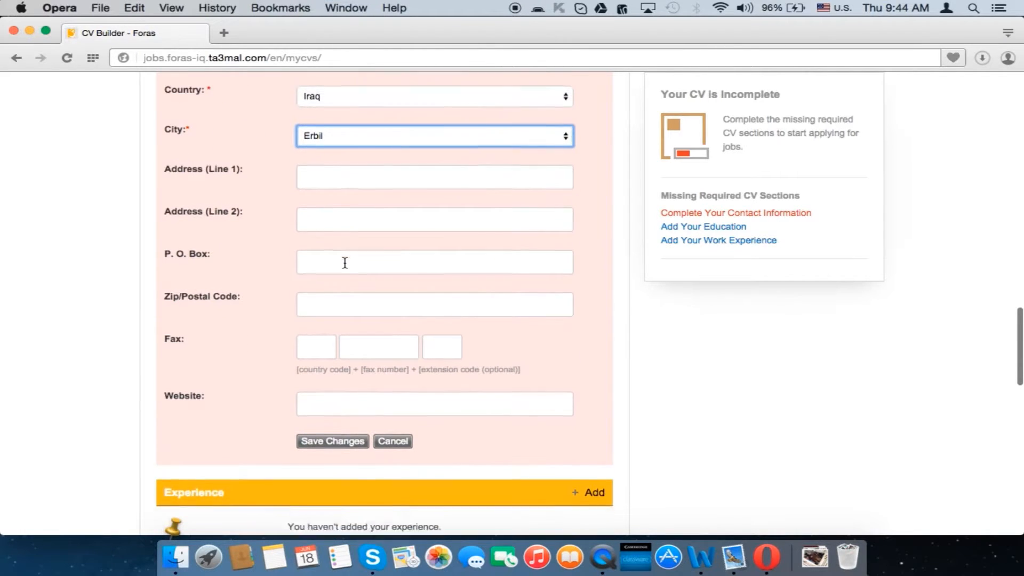
{"action": "scroll", "coordinate": [344, 262], "scroll_direction": "down", "scroll_amount": 1}
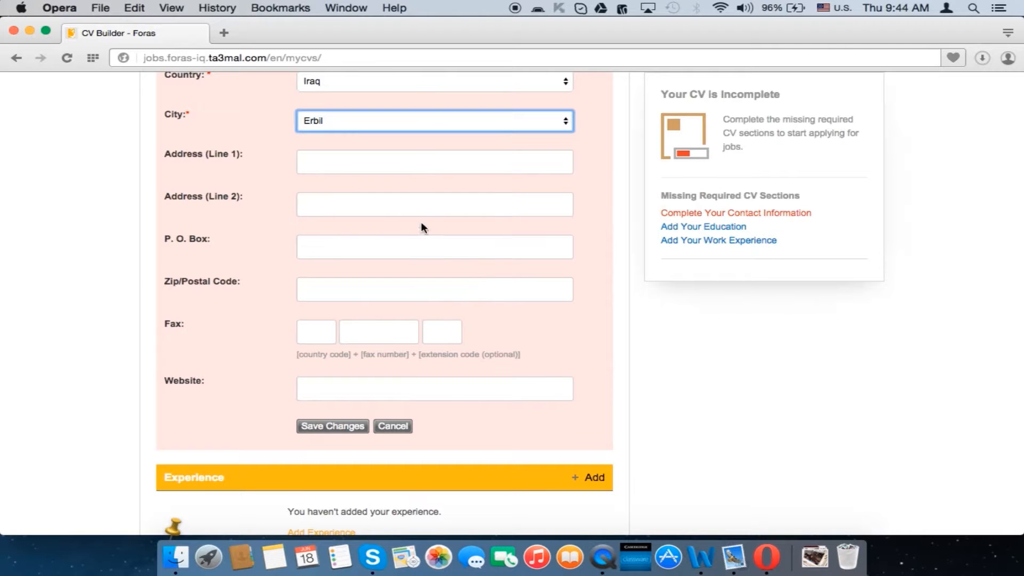
Step: Save the contact information and confirm the CV completeness score reads 52%
{"action": "left_click", "coordinate": [344, 427]}
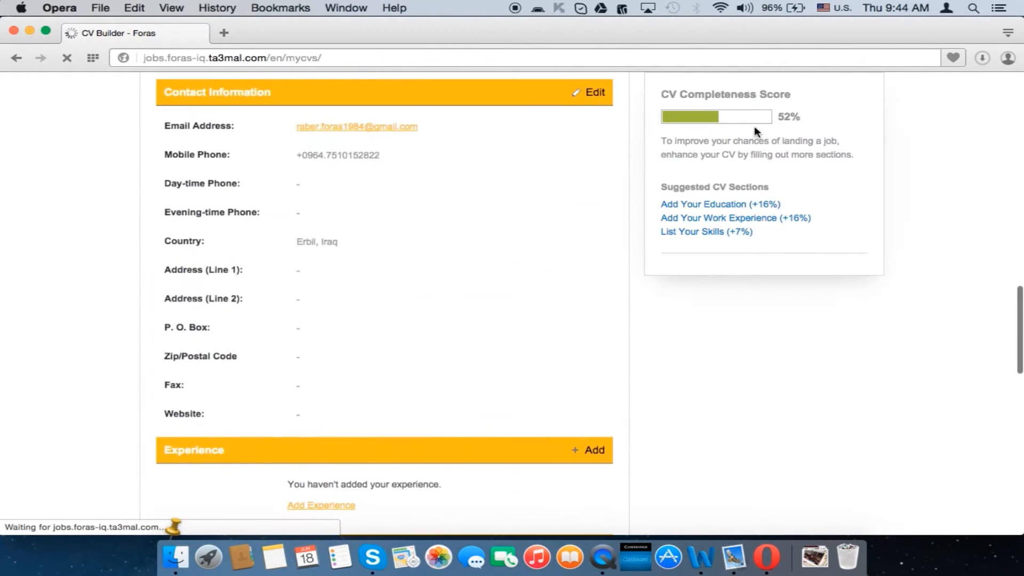
{"action": "scroll", "coordinate": [792, 124], "scroll_direction": "up", "scroll_amount": 15}
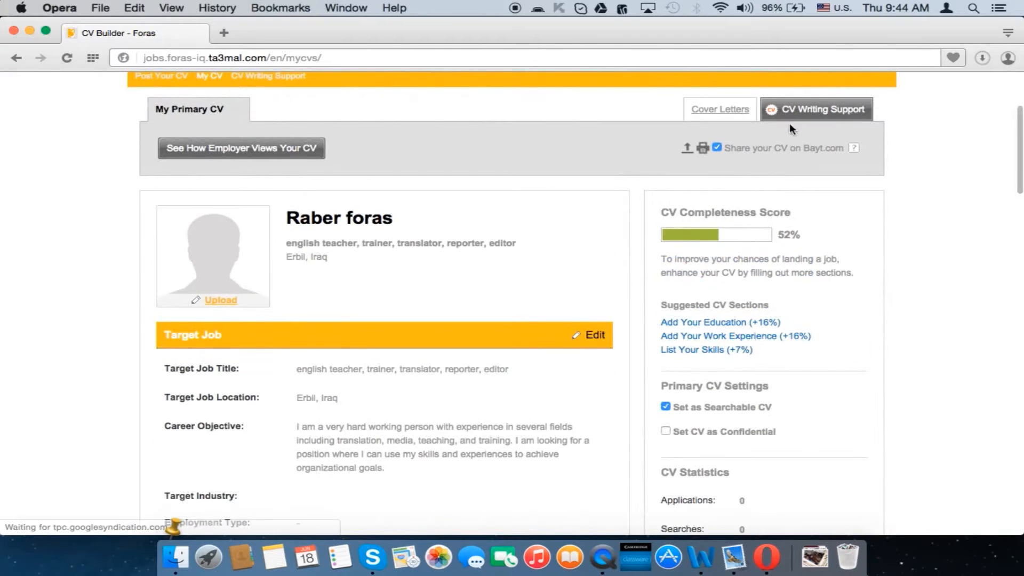
{"action": "double_click", "coordinate": [785, 235]}
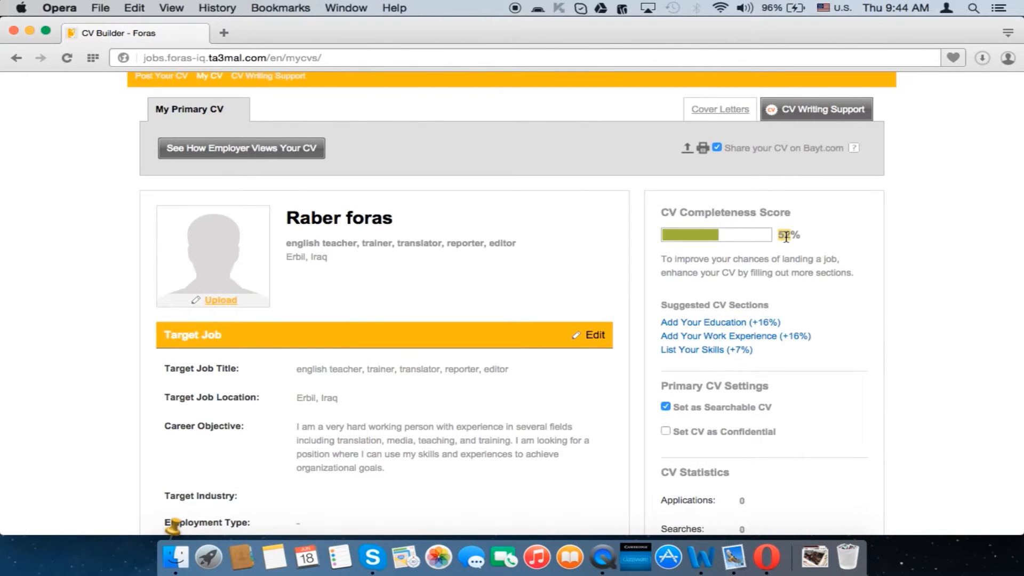
{"action": "left_click", "coordinate": [557, 424]}
{"action": "scroll", "coordinate": [556, 425], "scroll_direction": "down", "scroll_amount": 10}
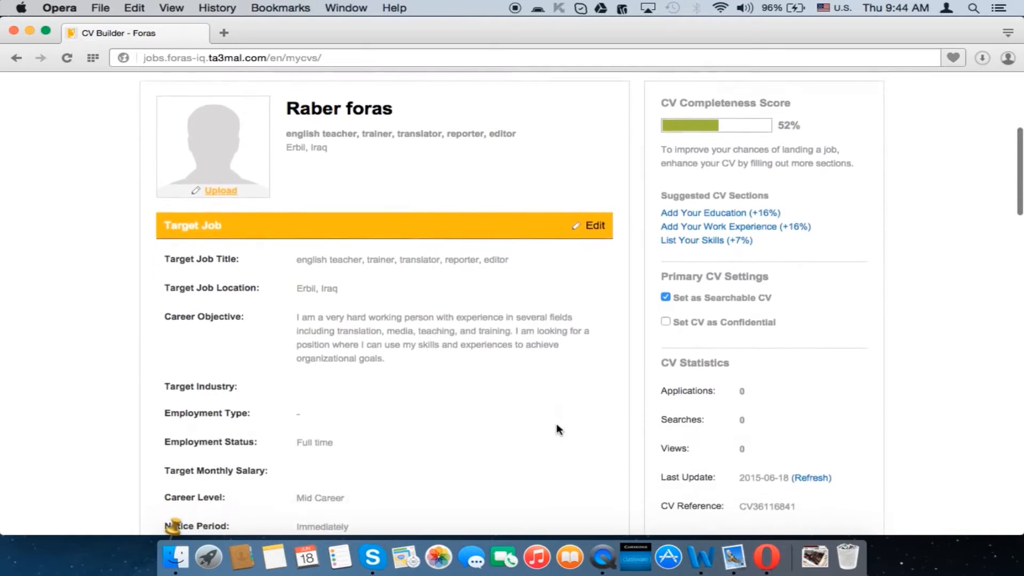
{"action": "scroll", "coordinate": [556, 424], "scroll_direction": "down", "scroll_amount": 11}
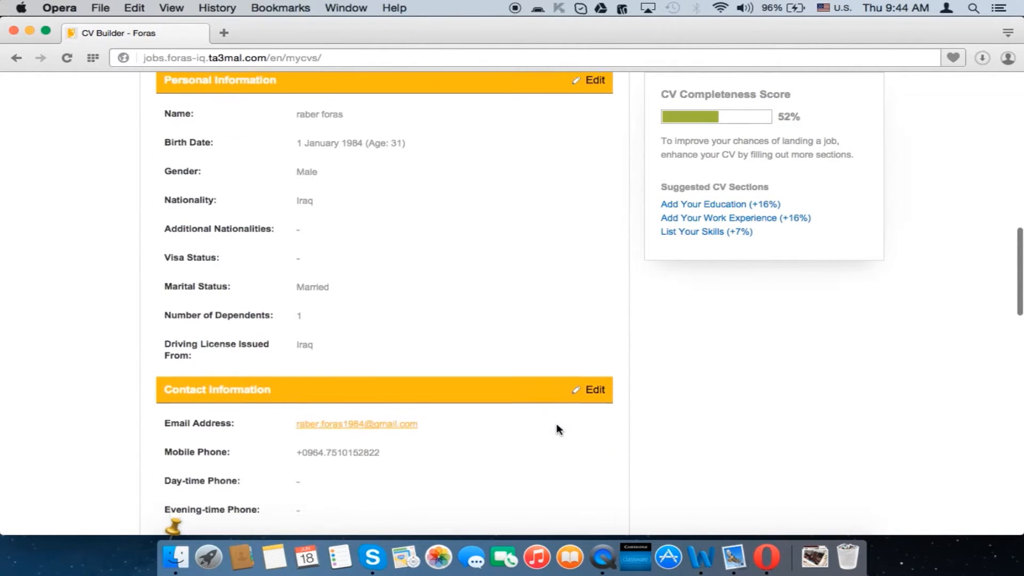
{"action": "scroll", "coordinate": [556, 424], "scroll_direction": "down", "scroll_amount": 2}
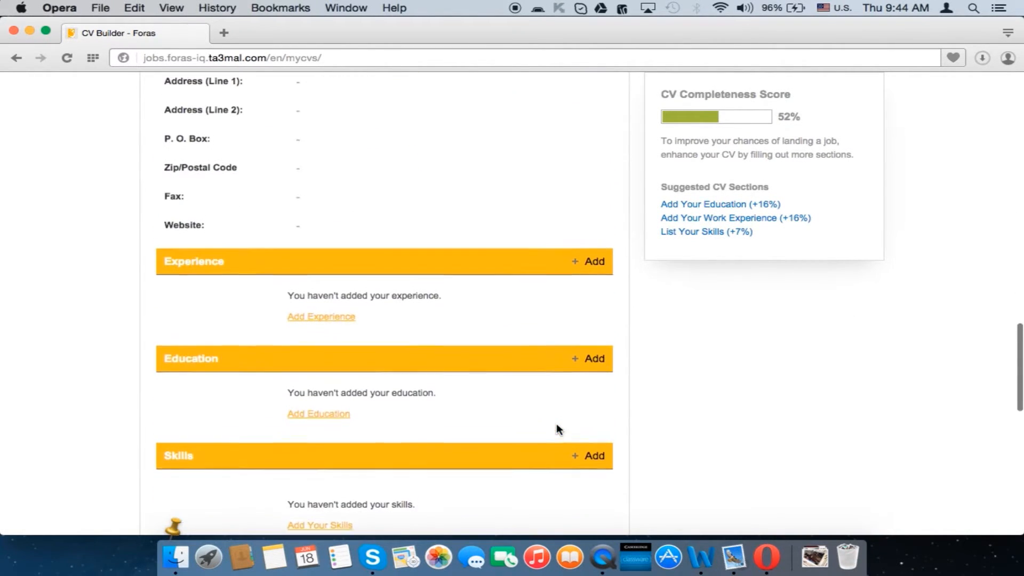
{"action": "scroll", "coordinate": [485, 414], "scroll_direction": "up", "scroll_amount": 1}
{"action": "scroll", "coordinate": [494, 257], "scroll_direction": "up", "scroll_amount": 20}
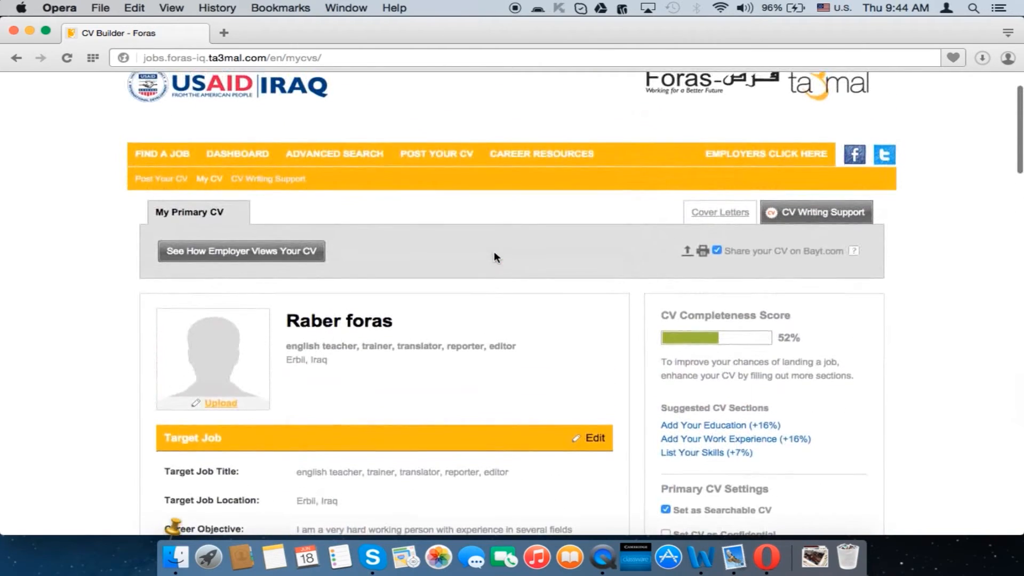
{"action": "scroll", "coordinate": [494, 256], "scroll_direction": "down", "scroll_amount": 3}
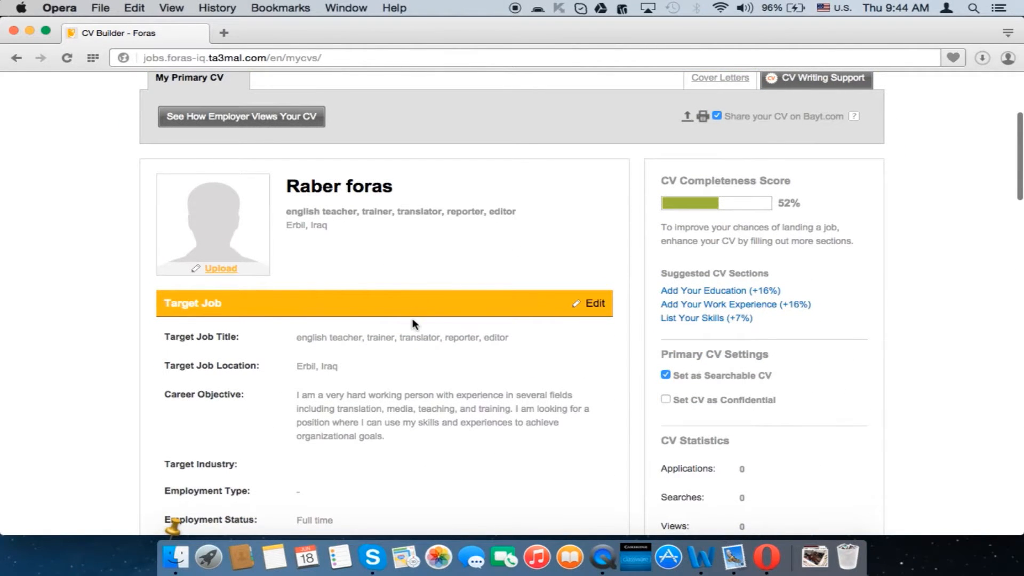
{"action": "scroll", "coordinate": [413, 320], "scroll_direction": "down", "scroll_amount": 2}
{"action": "scroll", "coordinate": [453, 337], "scroll_direction": "down", "scroll_amount": 2}
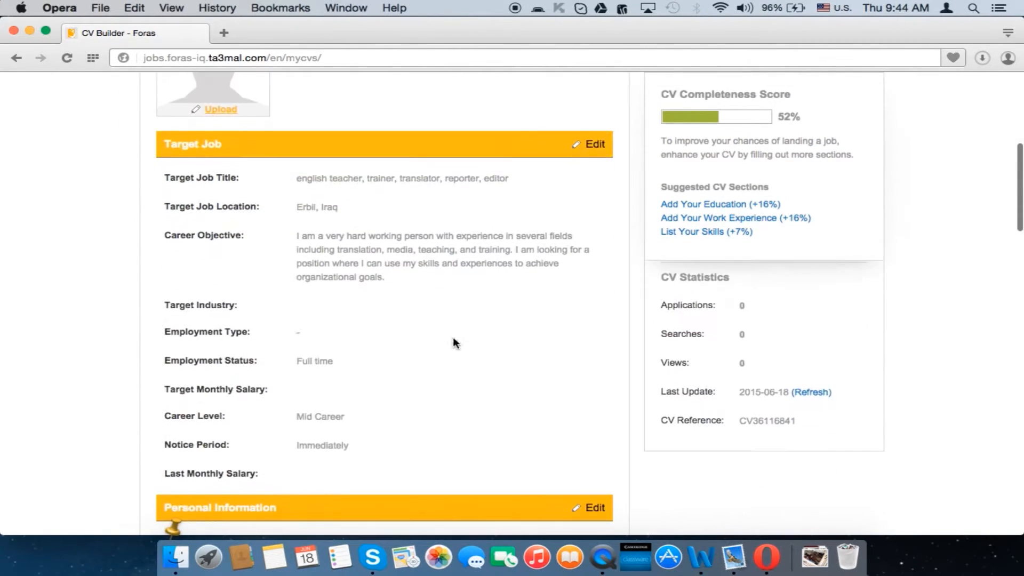
{"action": "scroll", "coordinate": [438, 245], "scroll_direction": "down", "scroll_amount": 5}
{"action": "scroll", "coordinate": [421, 248], "scroll_direction": "down", "scroll_amount": 3}
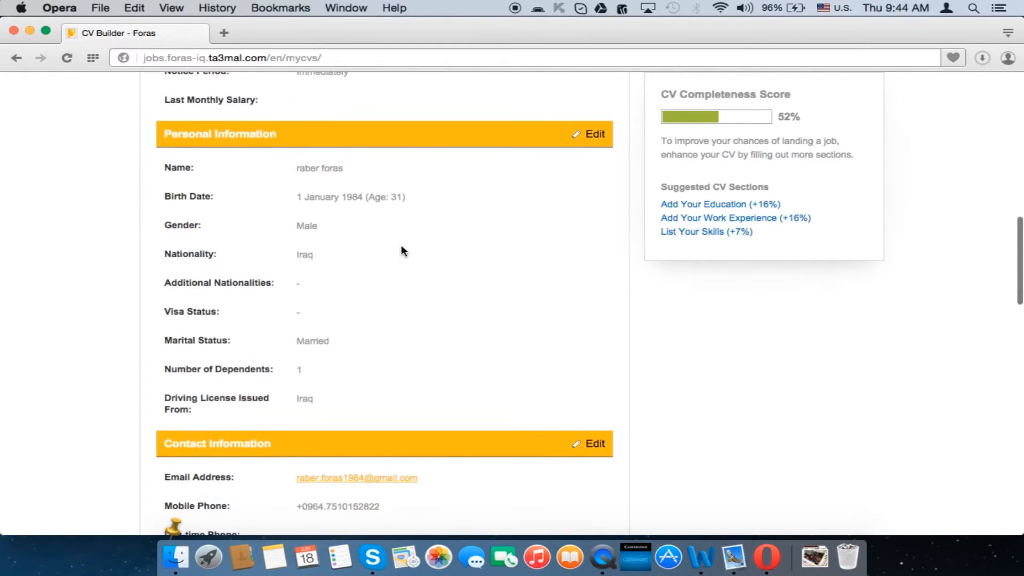
{"action": "scroll", "coordinate": [493, 225], "scroll_direction": "down", "scroll_amount": 3}
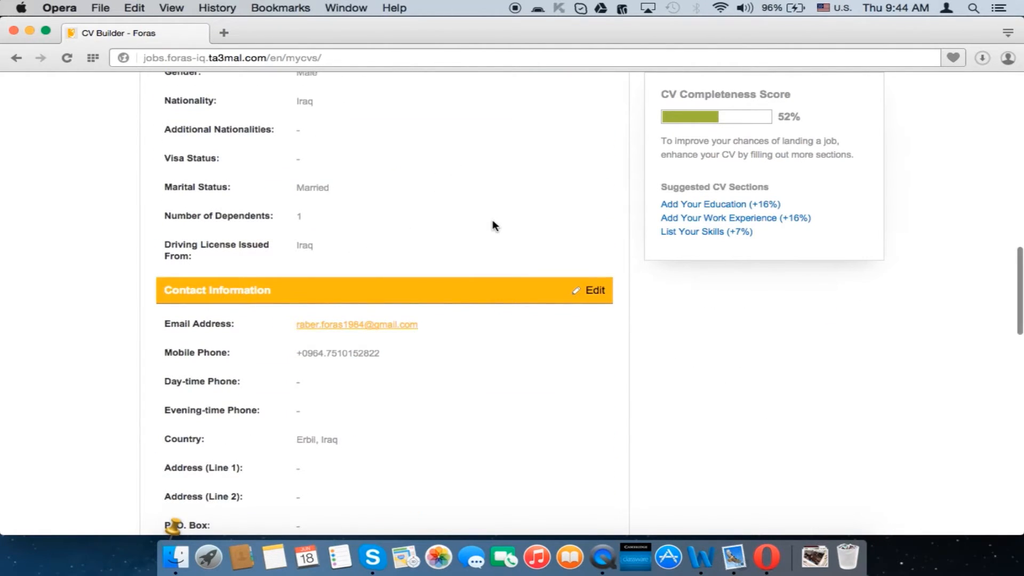
{"action": "scroll", "coordinate": [494, 225], "scroll_direction": "down", "scroll_amount": 5}
{"action": "scroll", "coordinate": [493, 225], "scroll_direction": "down", "scroll_amount": 5}
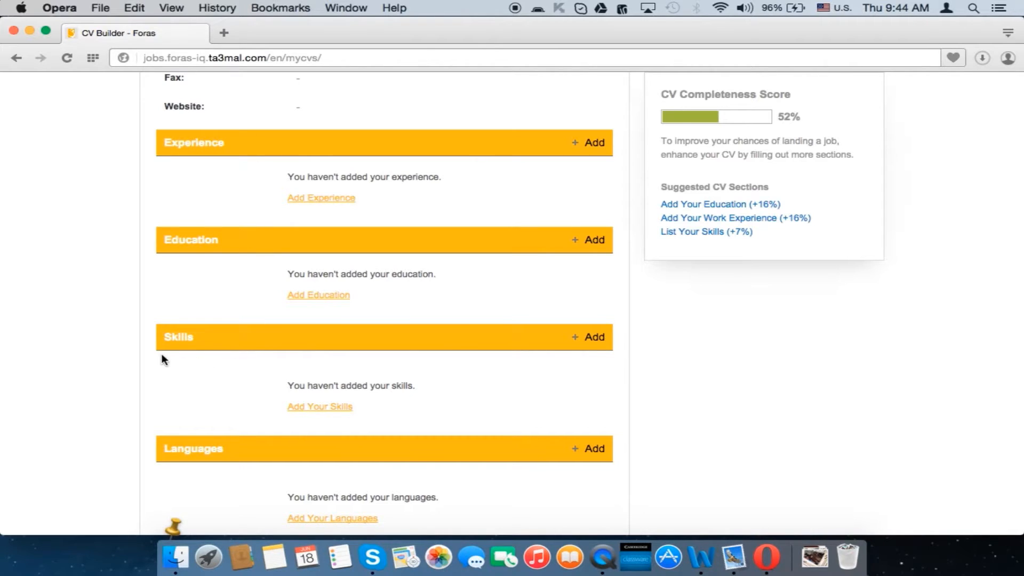
{"action": "scroll", "coordinate": [399, 142], "scroll_direction": "up", "scroll_amount": 3}
{"action": "scroll", "coordinate": [399, 142], "scroll_direction": "down", "scroll_amount": 2}
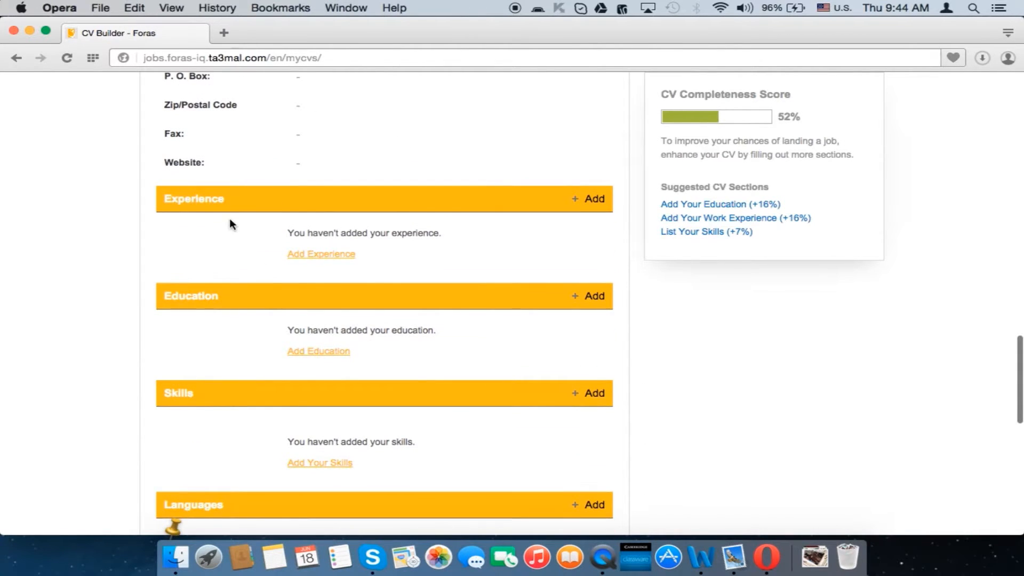
{"action": "scroll", "coordinate": [359, 192], "scroll_direction": "up", "scroll_amount": 3}
{"action": "scroll", "coordinate": [360, 191], "scroll_direction": "up", "scroll_amount": 10}
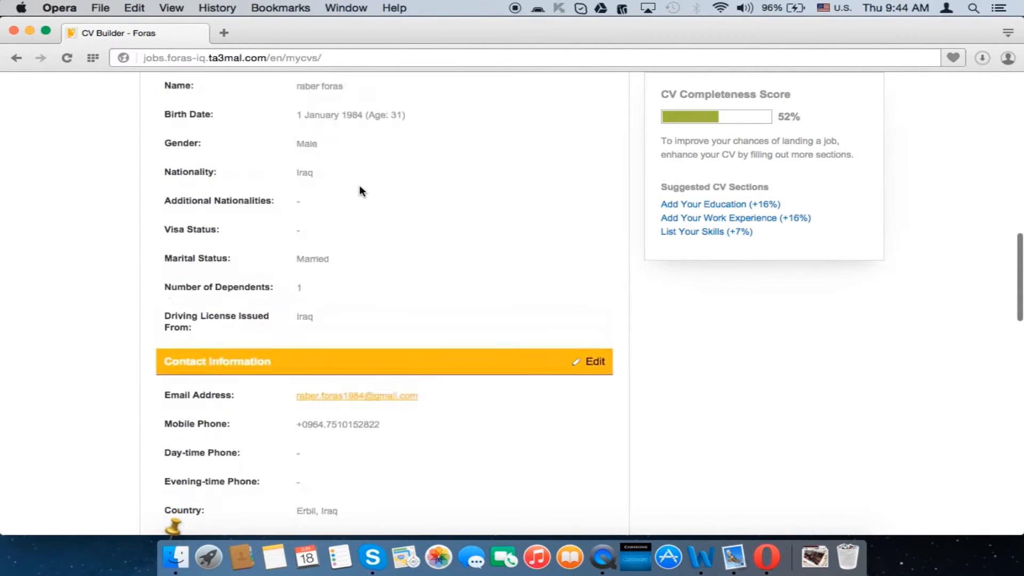
{"action": "scroll", "coordinate": [430, 196], "scroll_direction": "up", "scroll_amount": 6}
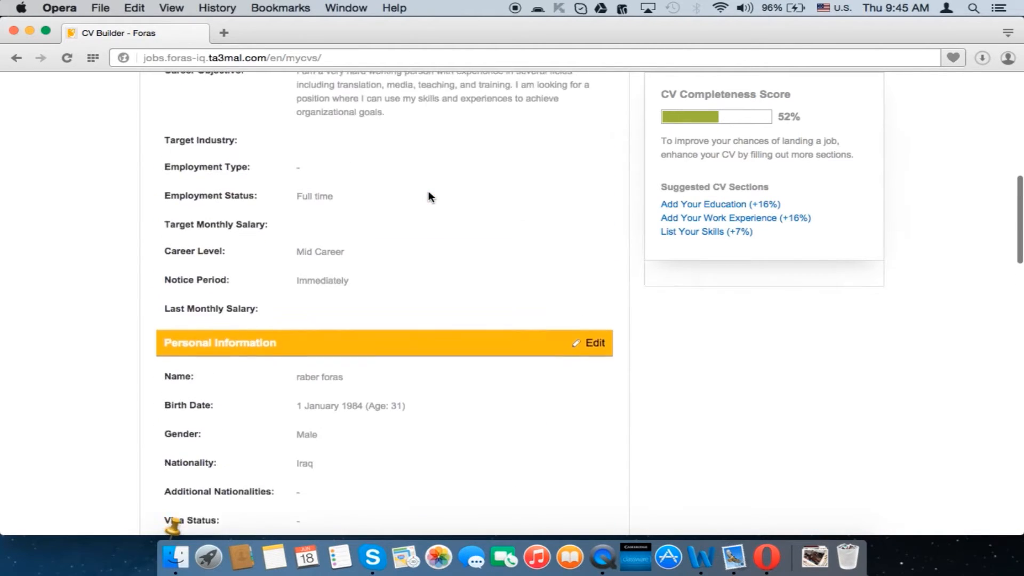
{"action": "scroll", "coordinate": [431, 196], "scroll_direction": "down", "scroll_amount": 5}
{"action": "scroll", "coordinate": [431, 195], "scroll_direction": "down", "scroll_amount": 7}
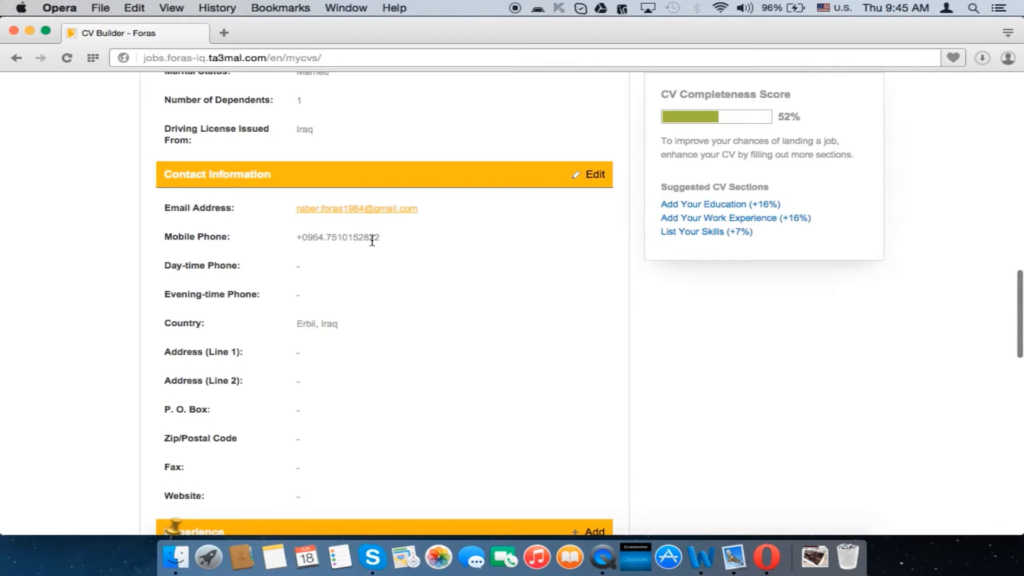
{"action": "scroll", "coordinate": [443, 249], "scroll_direction": "down", "scroll_amount": 9}
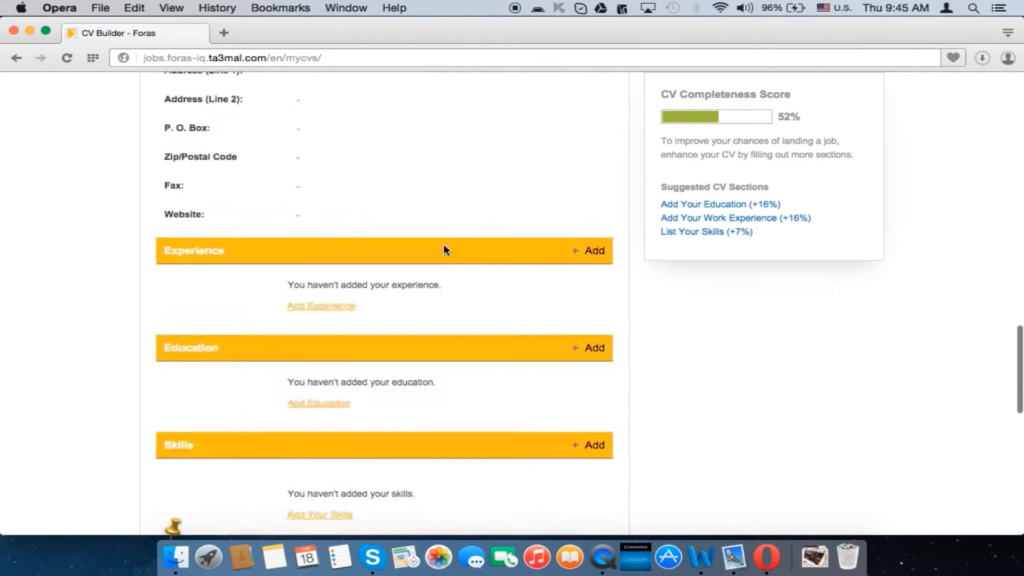
{"action": "scroll", "coordinate": [443, 250], "scroll_direction": "up", "scroll_amount": 2}
{"action": "scroll", "coordinate": [260, 131], "scroll_direction": "up", "scroll_amount": 1}
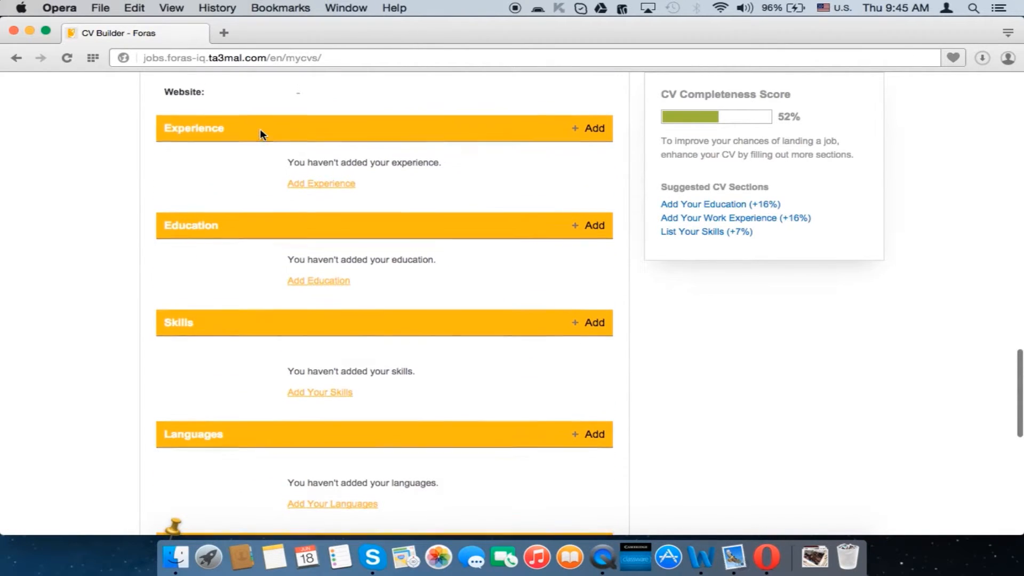
Step: Add a new experience entry with start date January 2002
{"action": "left_click", "coordinate": [589, 130]}
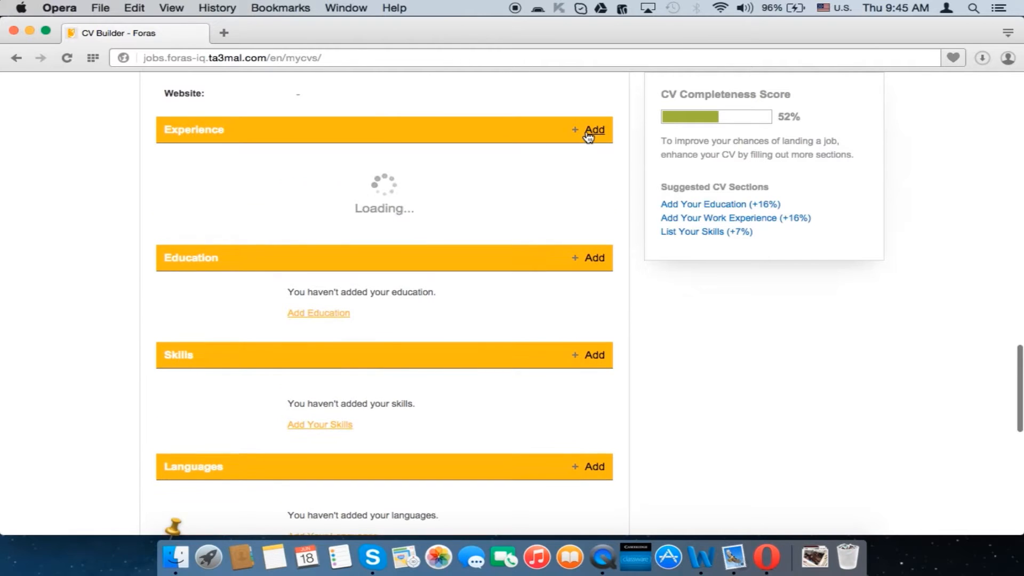
{"action": "scroll", "coordinate": [561, 160], "scroll_direction": "down", "scroll_amount": 1}
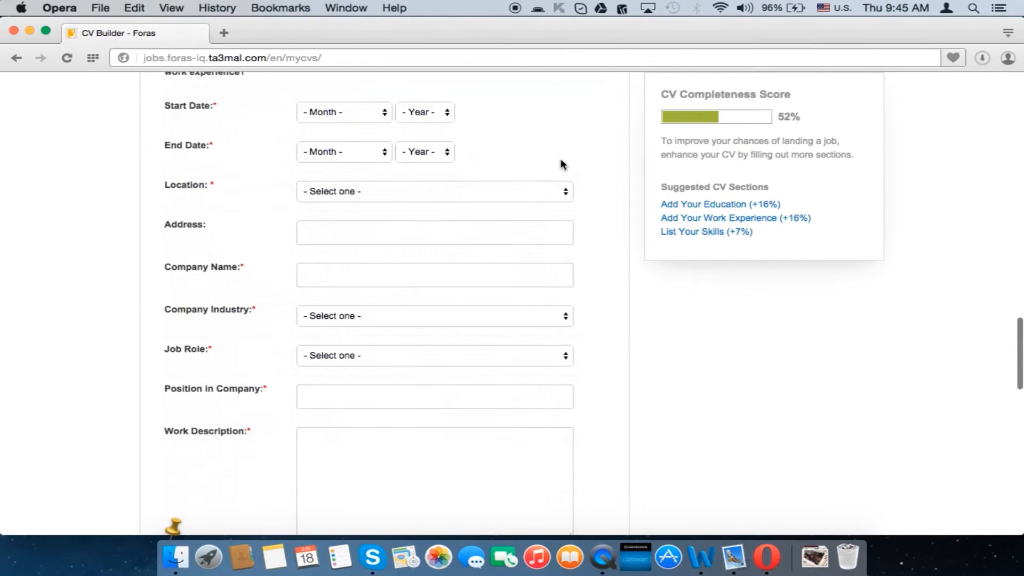
{"action": "scroll", "coordinate": [560, 160], "scroll_direction": "up", "scroll_amount": 1}
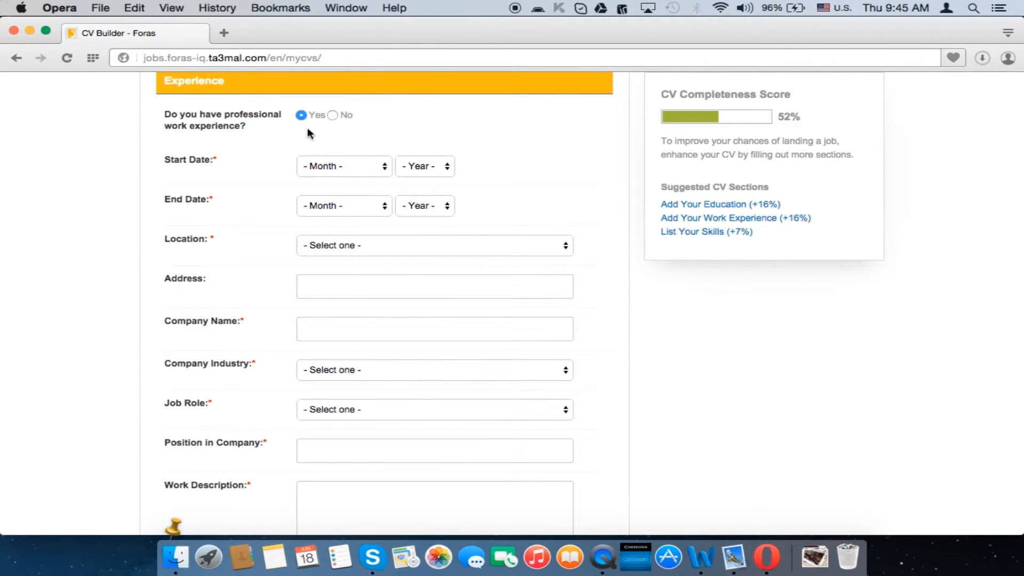
{"action": "left_click", "coordinate": [325, 165]}
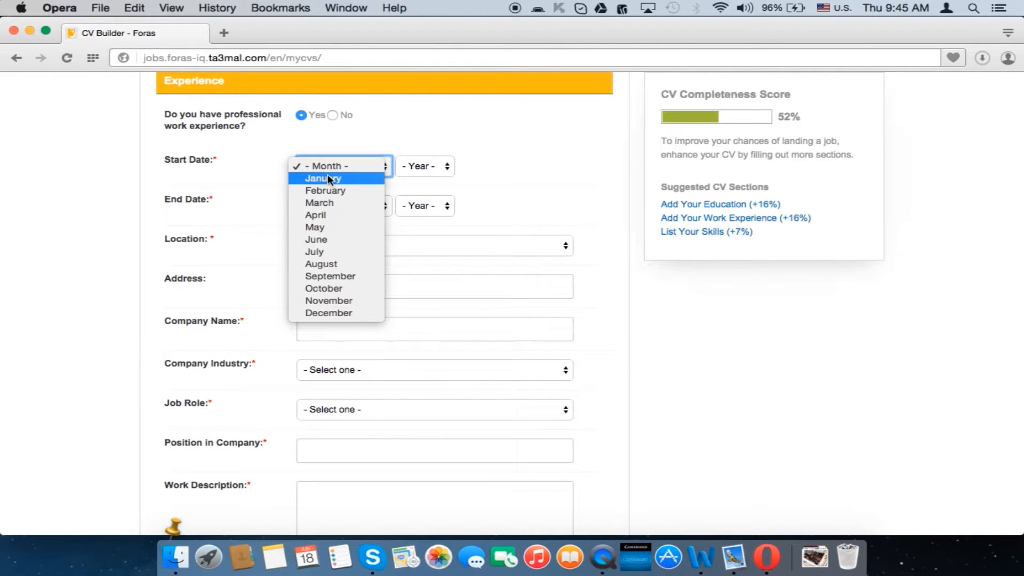
{"action": "left_click", "coordinate": [327, 176]}
{"action": "left_click", "coordinate": [411, 165]}
{"action": "scroll", "coordinate": [411, 344], "scroll_direction": "down", "scroll_amount": 10}
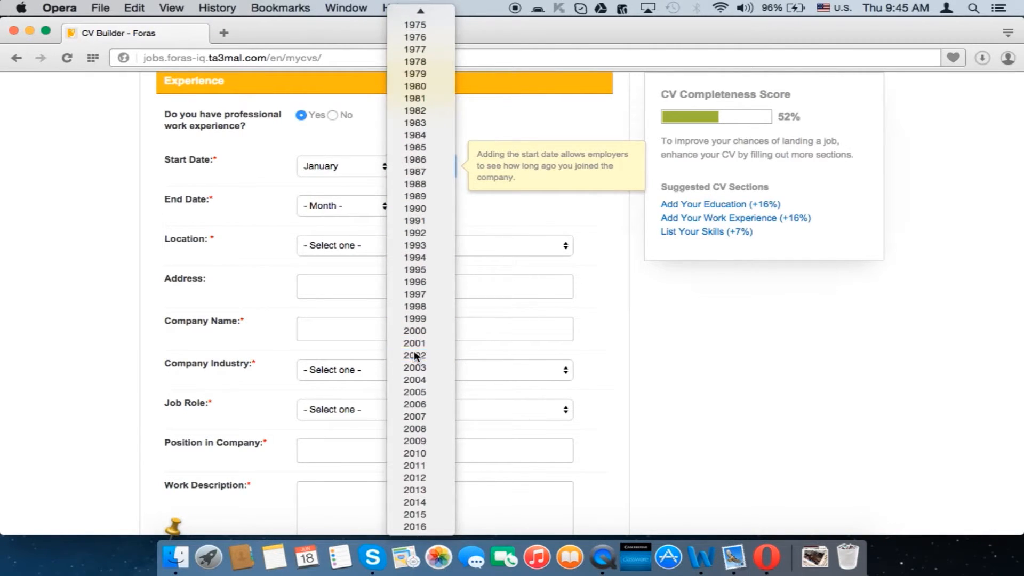
{"action": "left_click", "coordinate": [414, 350]}
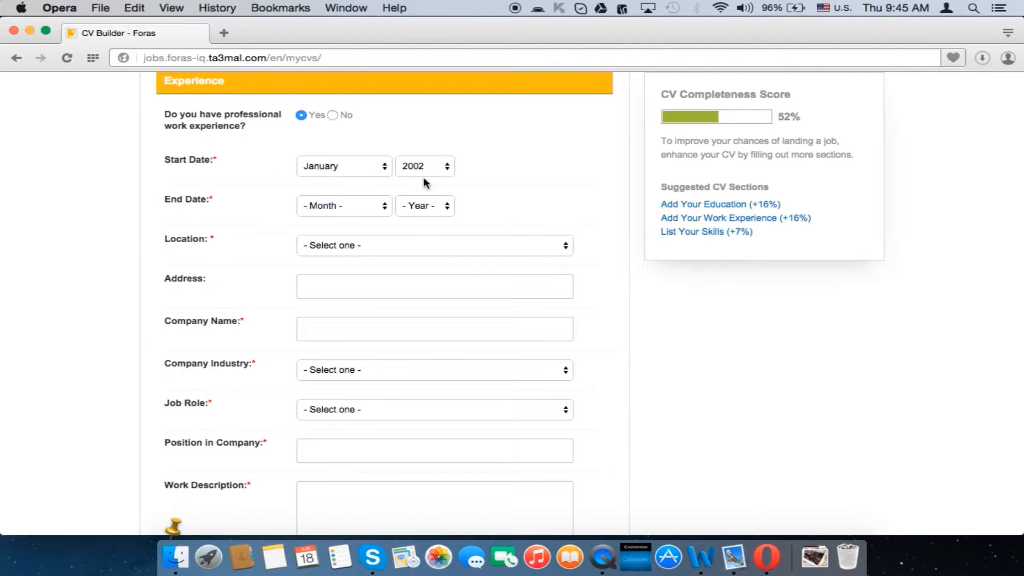
Step: Set the experience end date to April 2005
{"action": "left_click", "coordinate": [340, 214]}
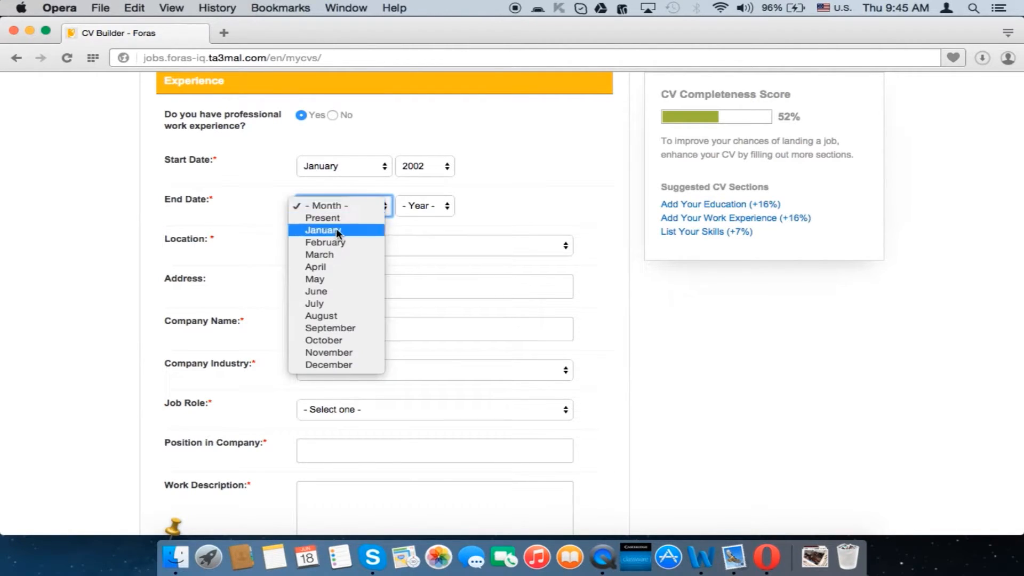
{"action": "left_click", "coordinate": [334, 266]}
{"action": "left_click", "coordinate": [415, 208]}
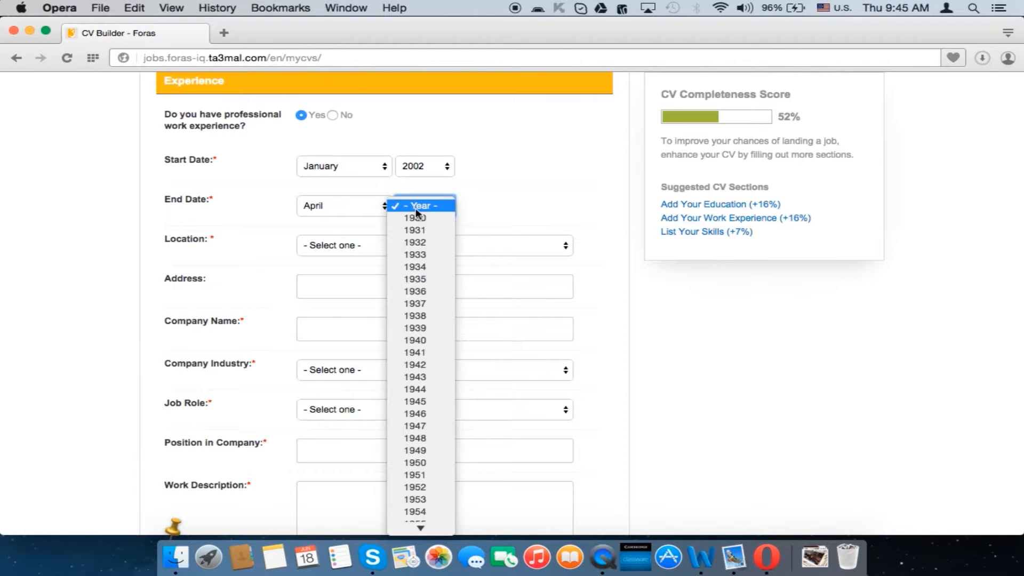
{"action": "scroll", "coordinate": [416, 341], "scroll_direction": "down", "scroll_amount": 10}
{"action": "scroll", "coordinate": [417, 346], "scroll_direction": "down", "scroll_amount": 3}
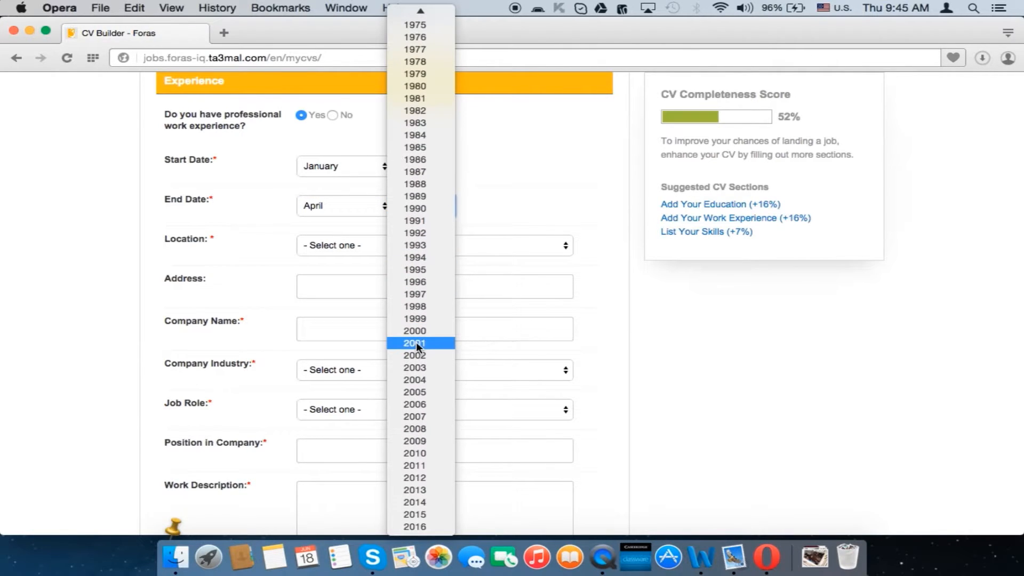
{"action": "left_click", "coordinate": [427, 393]}
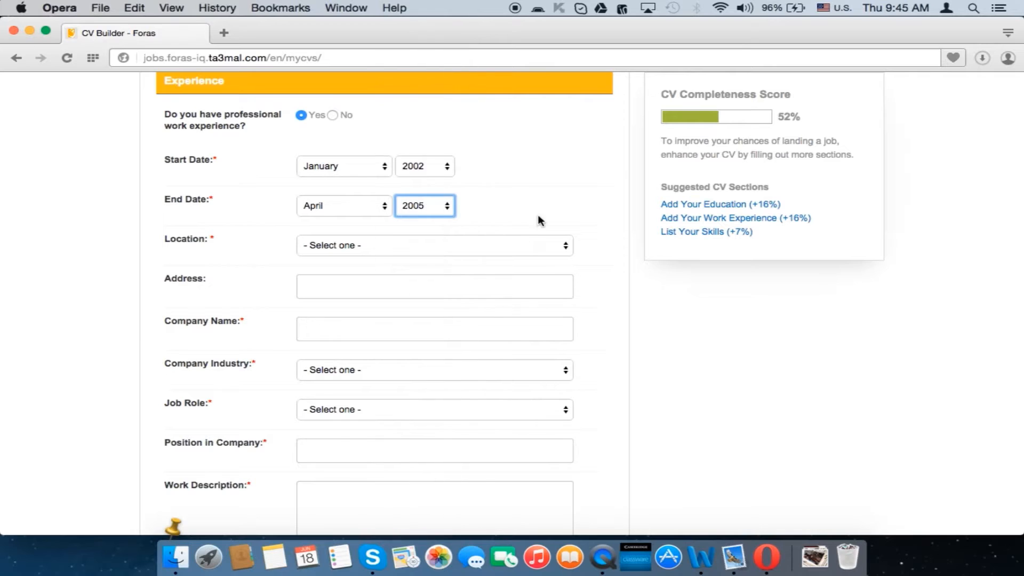
Step: Set the job location to Iraq with city Erbil
{"action": "left_click", "coordinate": [456, 245]}
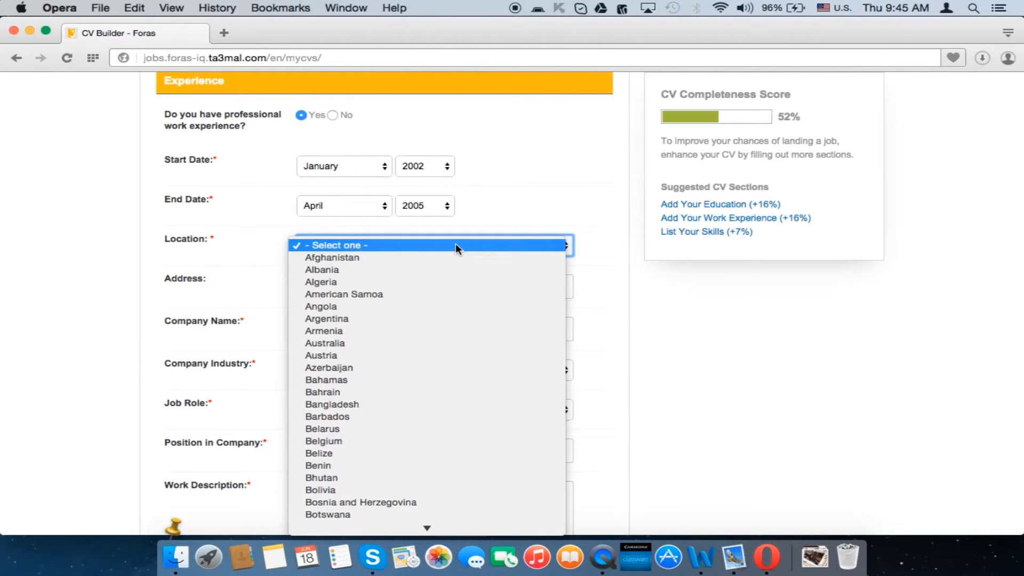
{"action": "type", "text": "iraq"}
{"action": "key", "text": "Return"}
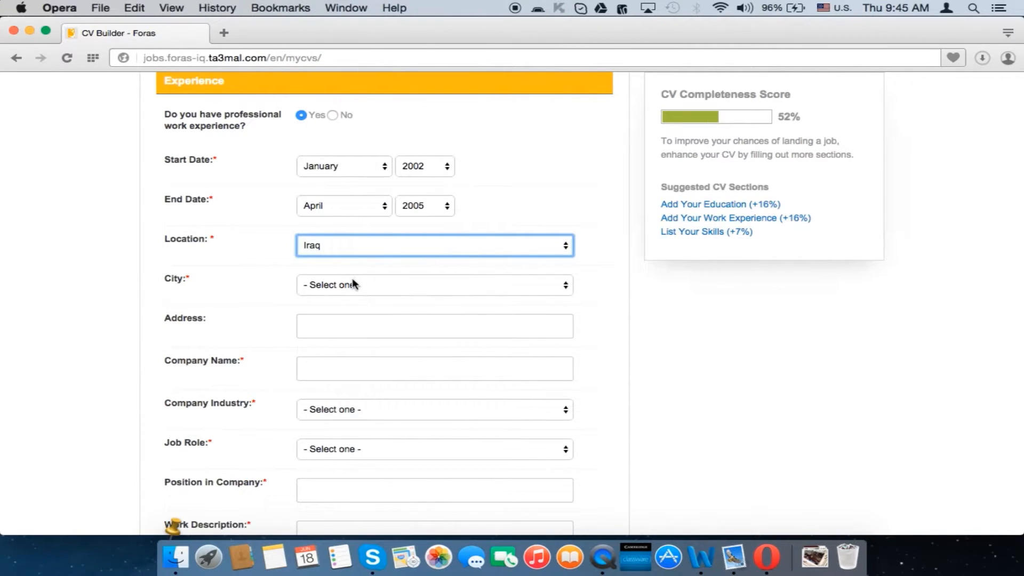
{"action": "left_click", "coordinate": [355, 286]}
{"action": "left_click", "coordinate": [360, 404]}
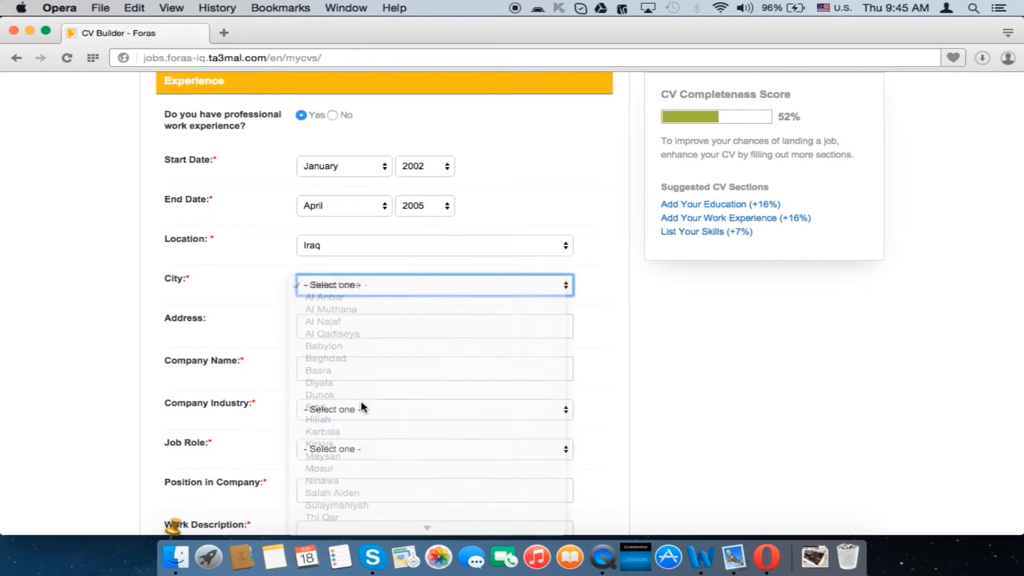
{"action": "scroll", "coordinate": [320, 320], "scroll_direction": "down", "scroll_amount": 3}
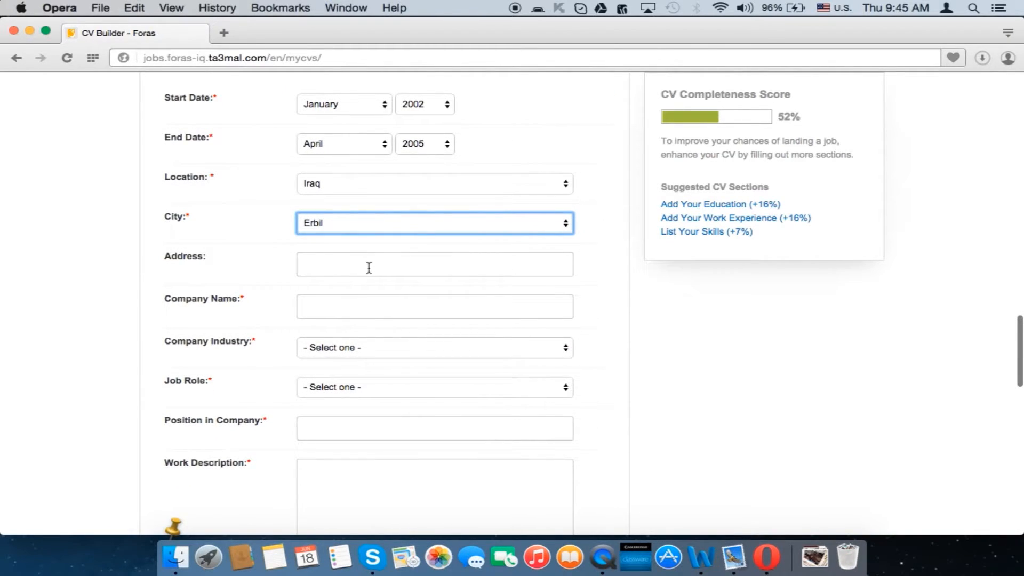
{"action": "scroll", "coordinate": [368, 267], "scroll_direction": "down", "scroll_amount": 1}
{"action": "scroll", "coordinate": [369, 268], "scroll_direction": "down", "scroll_amount": 1}
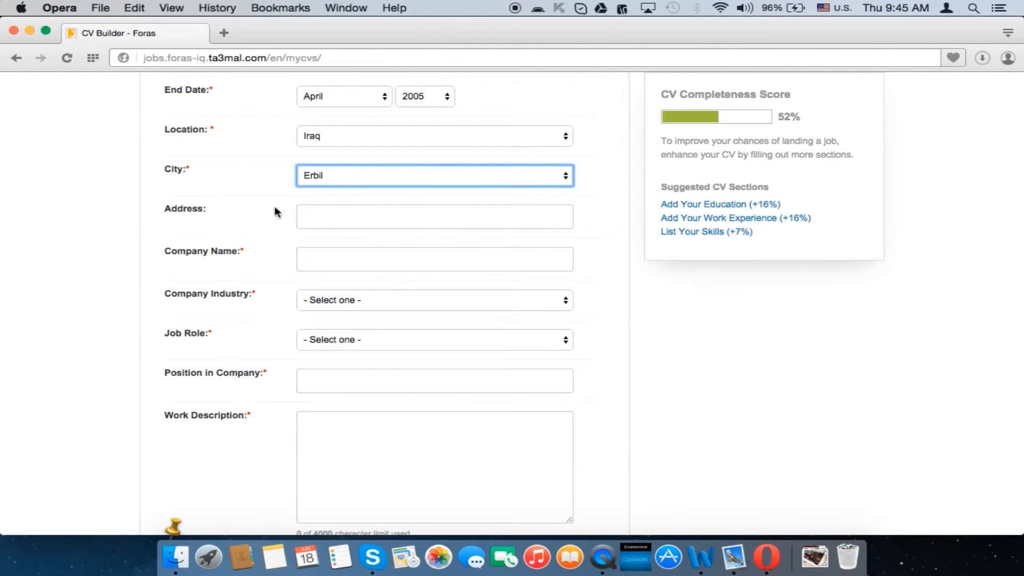
Step: Enter company Good Company, industry Arts/Entertainment/and Media, job role Education/Training
{"action": "left_click", "coordinate": [350, 264]}
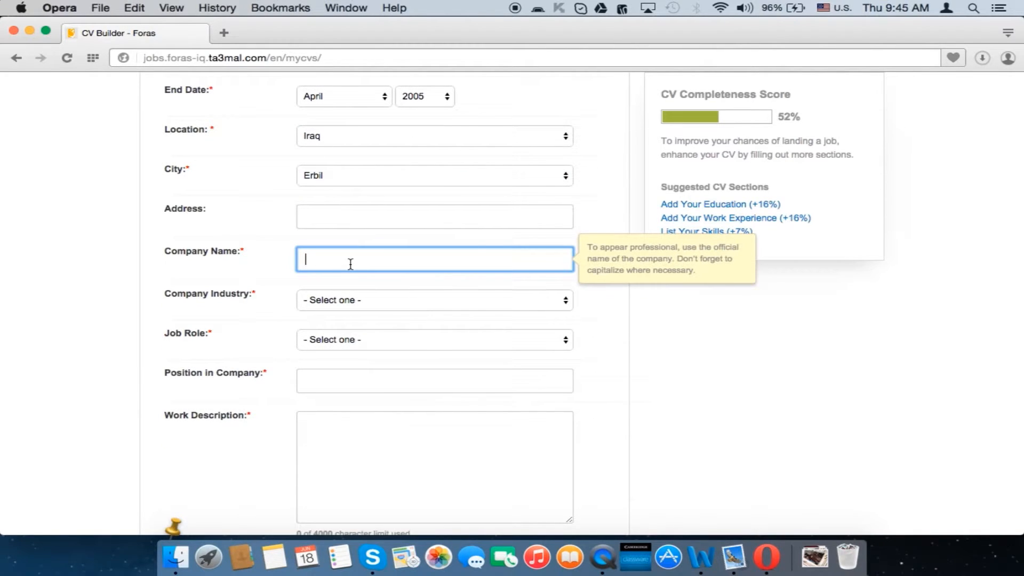
{"action": "type", "text": "Good Company"}
{"action": "scroll", "coordinate": [389, 271], "scroll_direction": "down", "scroll_amount": 7}
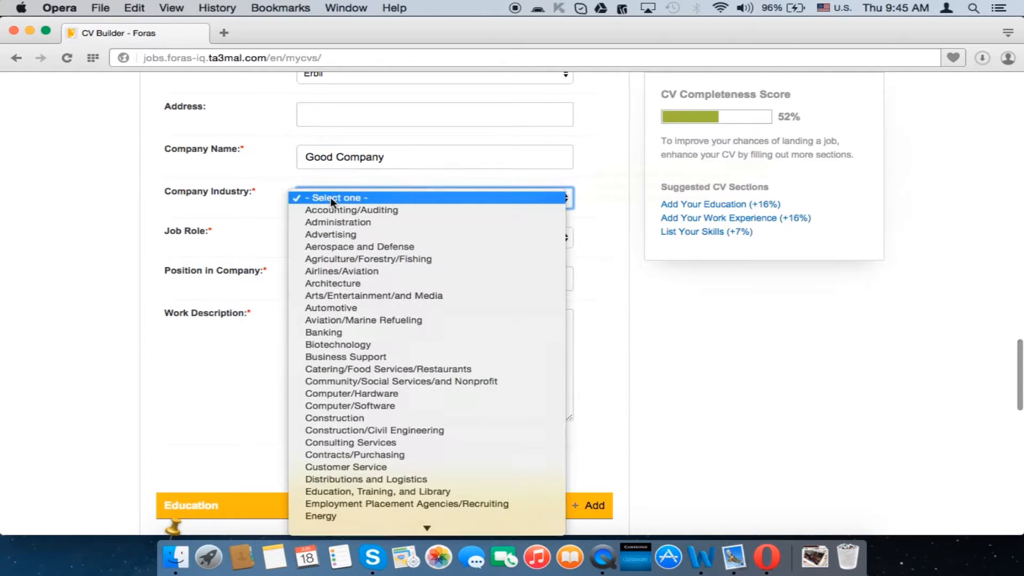
{"action": "left_click", "coordinate": [331, 198]}
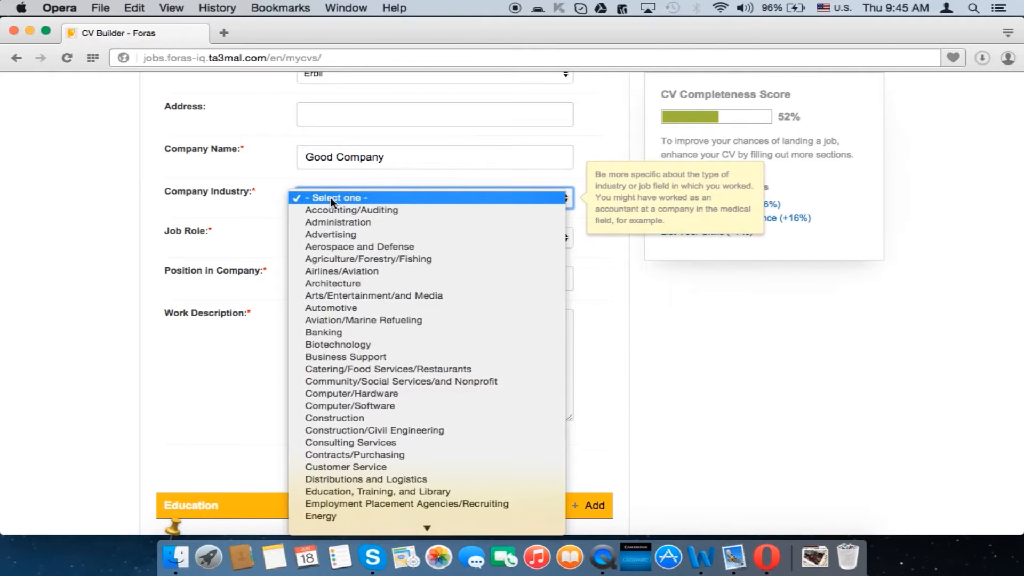
{"action": "left_click", "coordinate": [360, 295]}
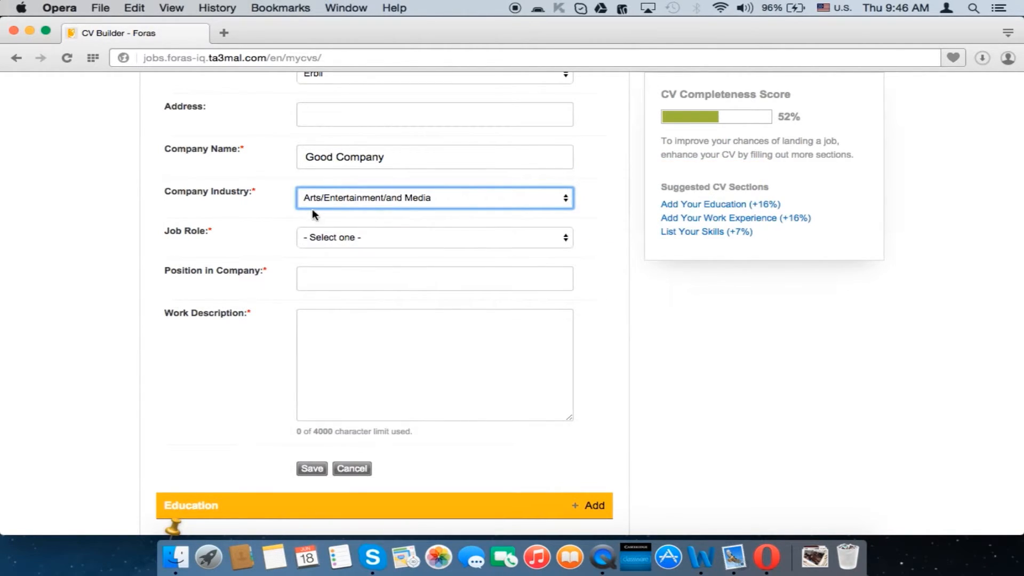
{"action": "left_click", "coordinate": [315, 234]}
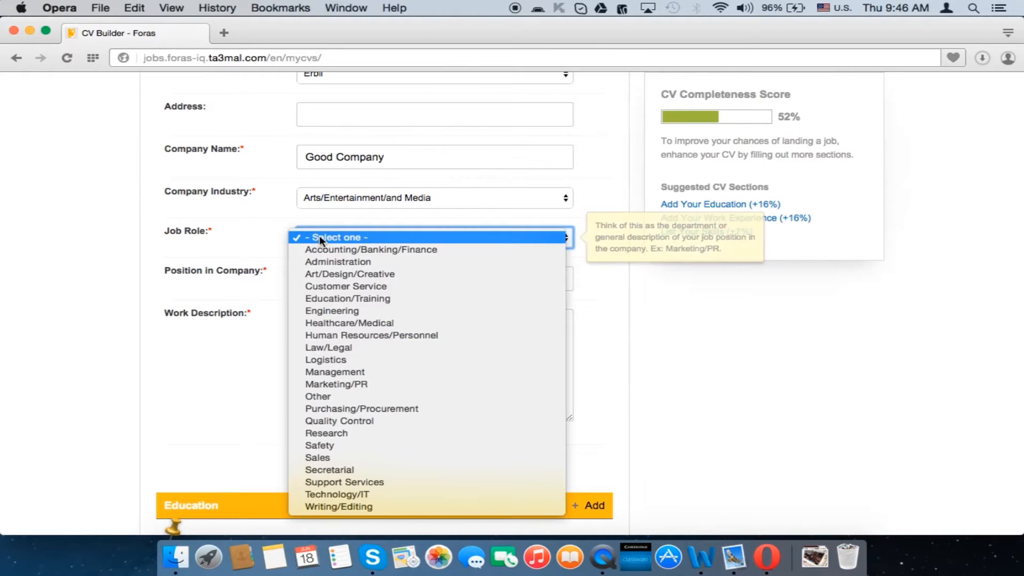
{"action": "left_click", "coordinate": [342, 299]}
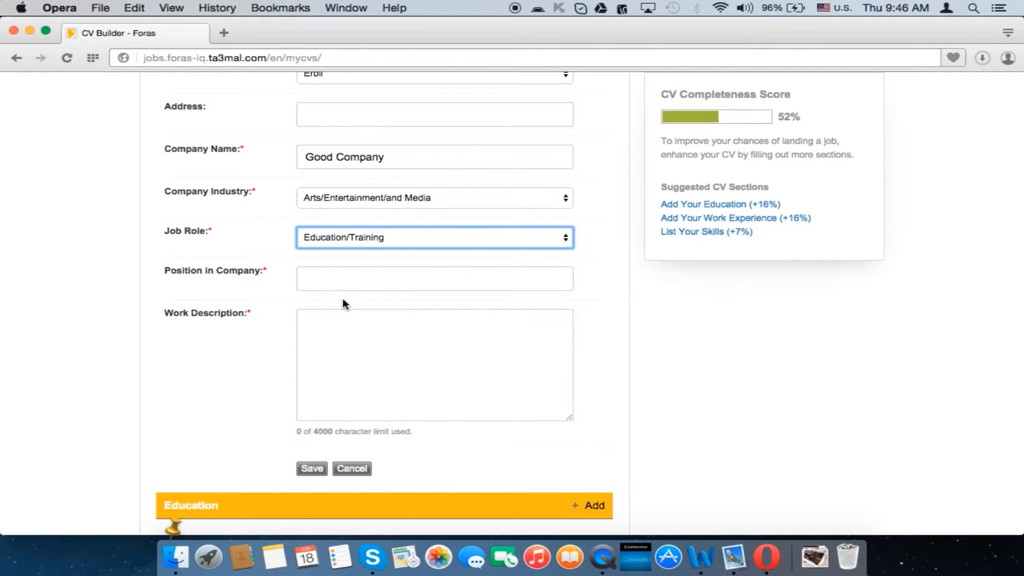
Step: Set Position in Company to 'Senior Trainer'
{"action": "left_click", "coordinate": [331, 281]}
{"action": "type", "text": "Seni"}
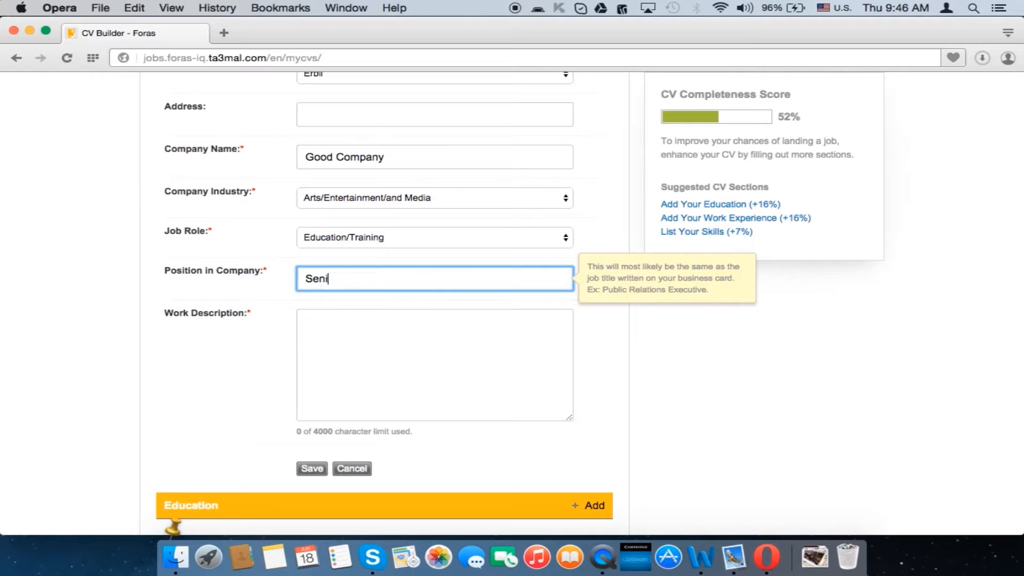
{"action": "type", "text": "or Trainer"}
{"action": "left_click", "coordinate": [240, 381]}
{"action": "scroll", "coordinate": [240, 381], "scroll_direction": "down", "scroll_amount": 2}
{"action": "left_click", "coordinate": [373, 294]}
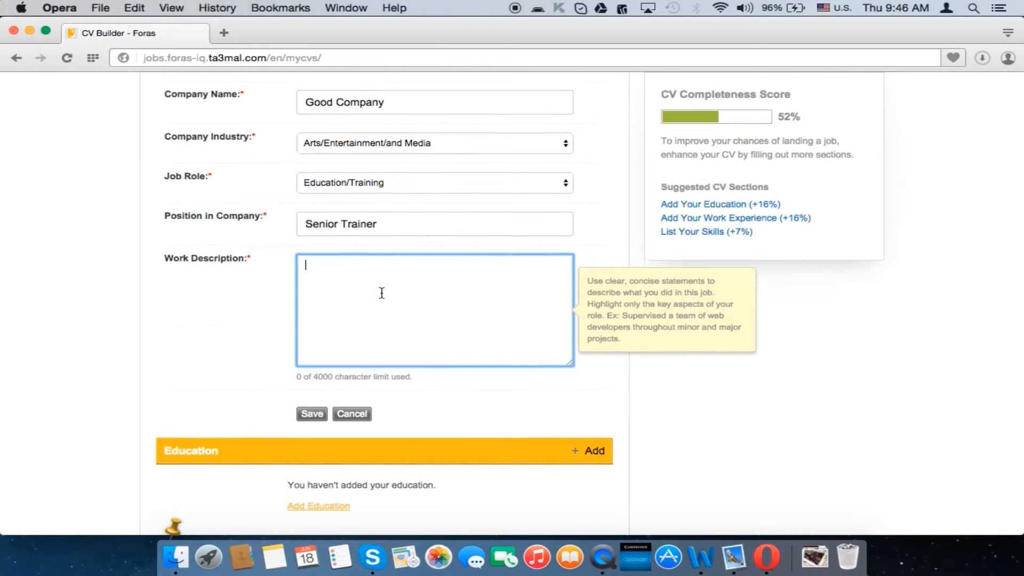
Step: Type the three duties: preparing materials, conducting staff training, coordinating events with departments
{"action": "scroll", "coordinate": [382, 292], "scroll_direction": "down", "scroll_amount": 3}
{"action": "scroll", "coordinate": [381, 293], "scroll_direction": "up", "scroll_amount": 3}
{"action": "scroll", "coordinate": [381, 293], "scroll_direction": "up", "scroll_amount": 1}
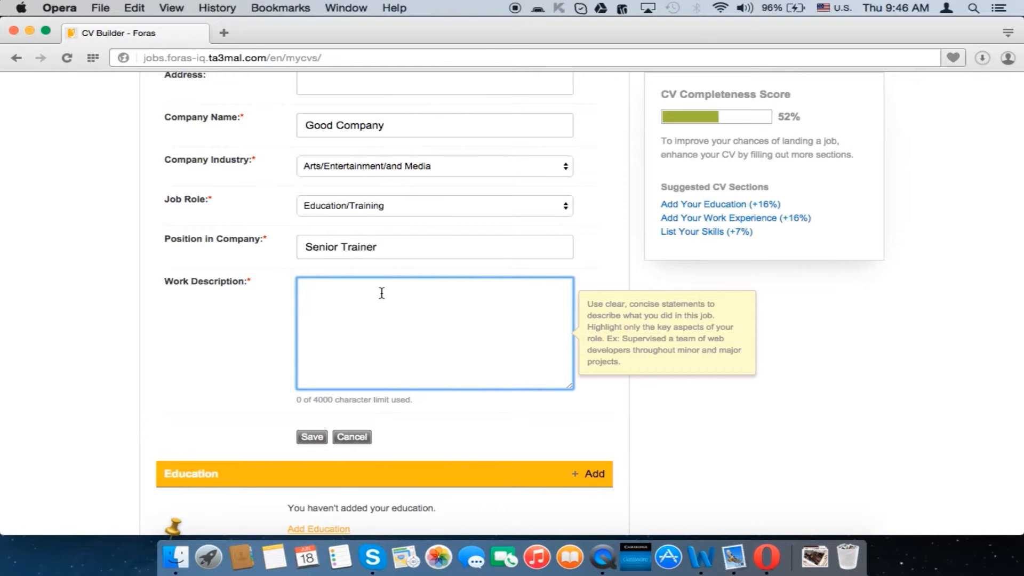
{"action": "scroll", "coordinate": [382, 292], "scroll_direction": "down", "scroll_amount": 2}
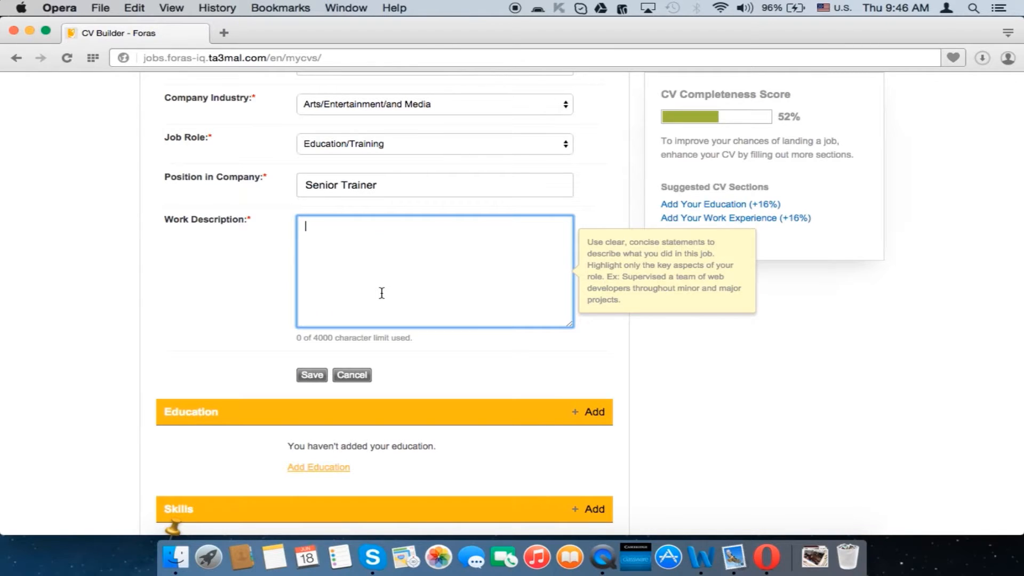
{"action": "type", "text": "Prepared training "}
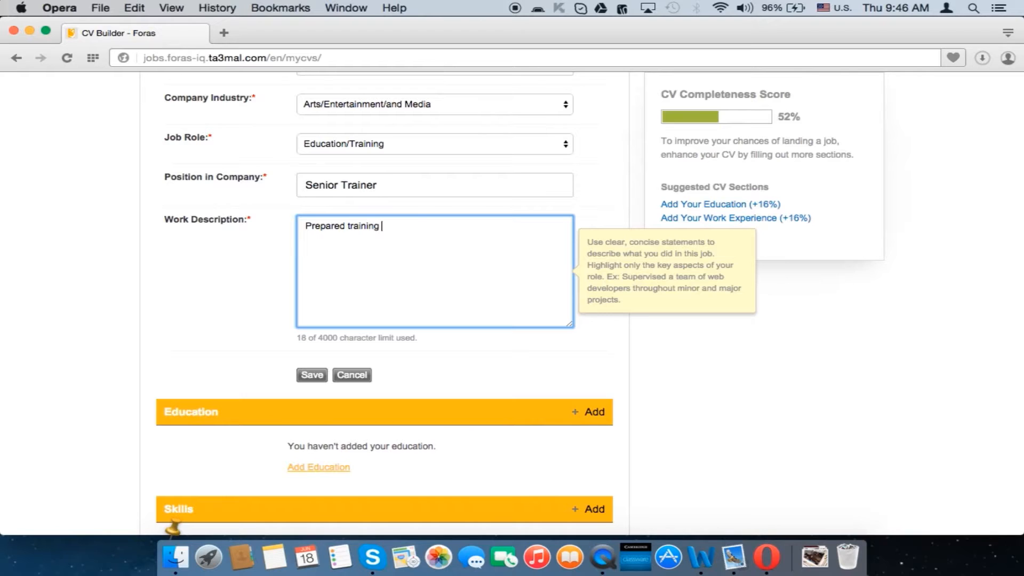
{"action": "type", "text": "materials "}
{"action": "type", "text": "Conducted train"}
{"action": "type", "text": "ing "}
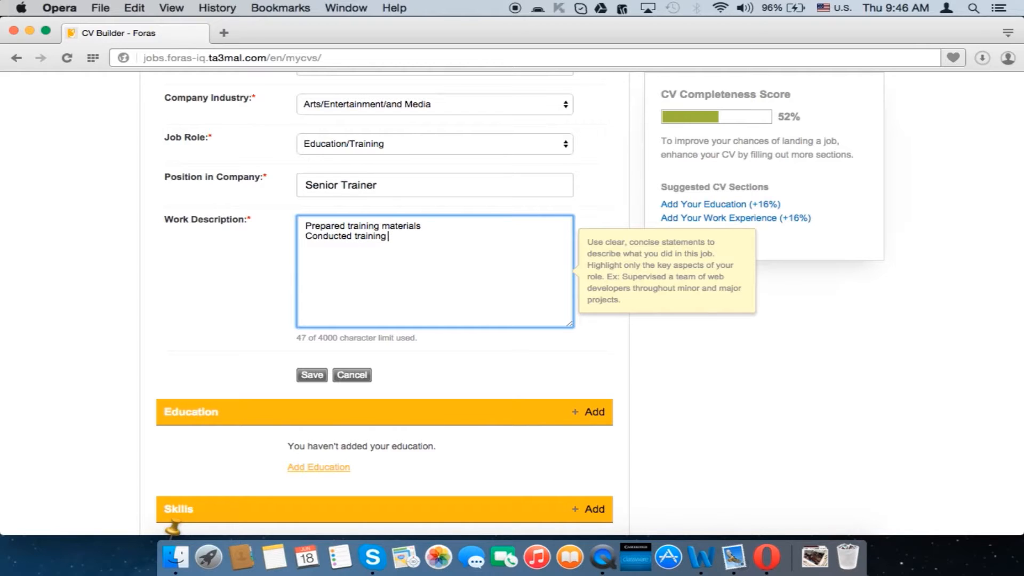
{"action": "type", "text": "sessions of staff"}
{"action": "key", "text": "Return"}
{"action": "type", "text": "Coordinated training events with th departments"}
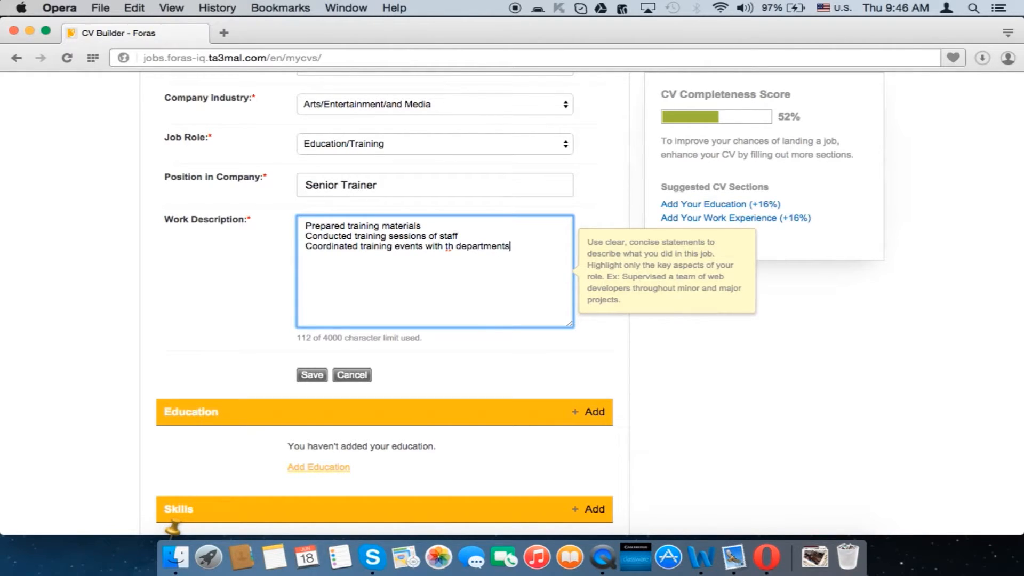
Step: Correct 'th' to 'the' and add dotted lines below the duties
{"action": "left_click", "coordinate": [453, 248]}
{"action": "type", "text": "e"}
{"action": "key", "text": "Return"}
{"action": "type", "text": ".."}
{"action": "key", "text": "Return"}
{"action": "type", "text": "."}
{"action": "key", "text": "Return"}
{"action": "type", "text": "."}
{"action": "key", "text": "Return"}
{"action": "type", "text": "."}
{"action": "left_click", "coordinate": [218, 279]}
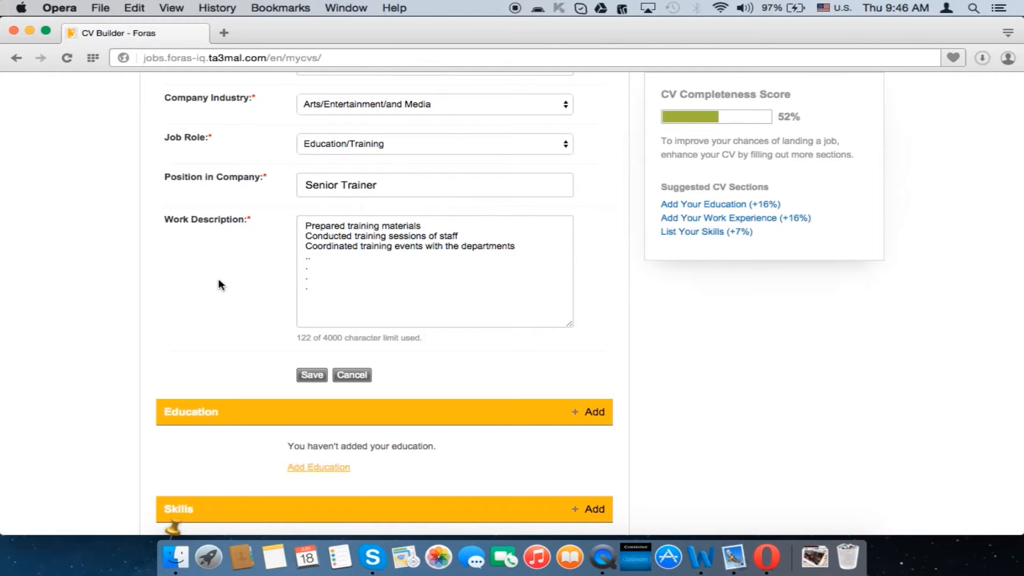
{"action": "scroll", "coordinate": [219, 278], "scroll_direction": "up", "scroll_amount": 1}
{"action": "scroll", "coordinate": [421, 293], "scroll_direction": "up", "scroll_amount": 4}
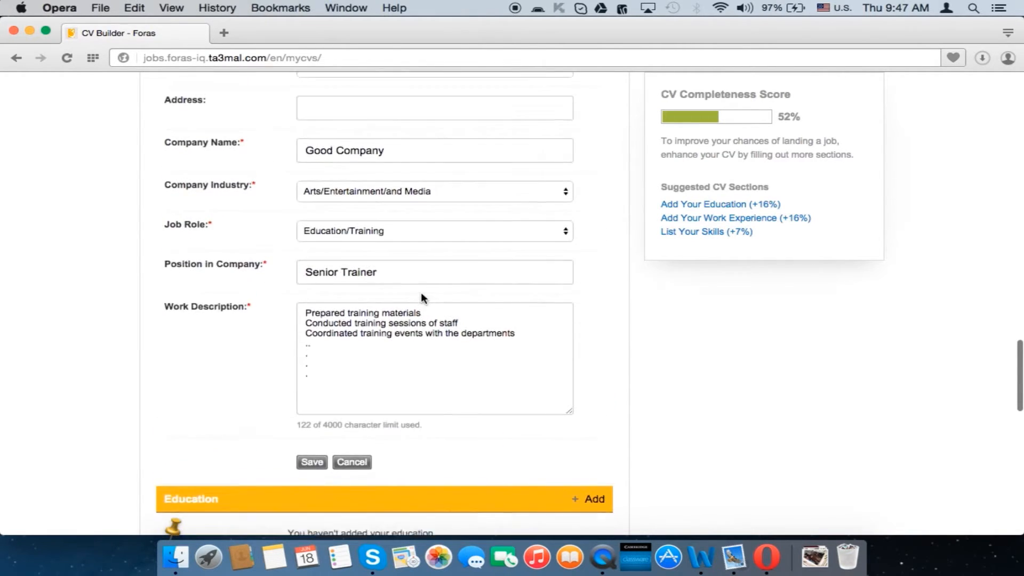
{"action": "scroll", "coordinate": [420, 293], "scroll_direction": "down", "scroll_amount": 4}
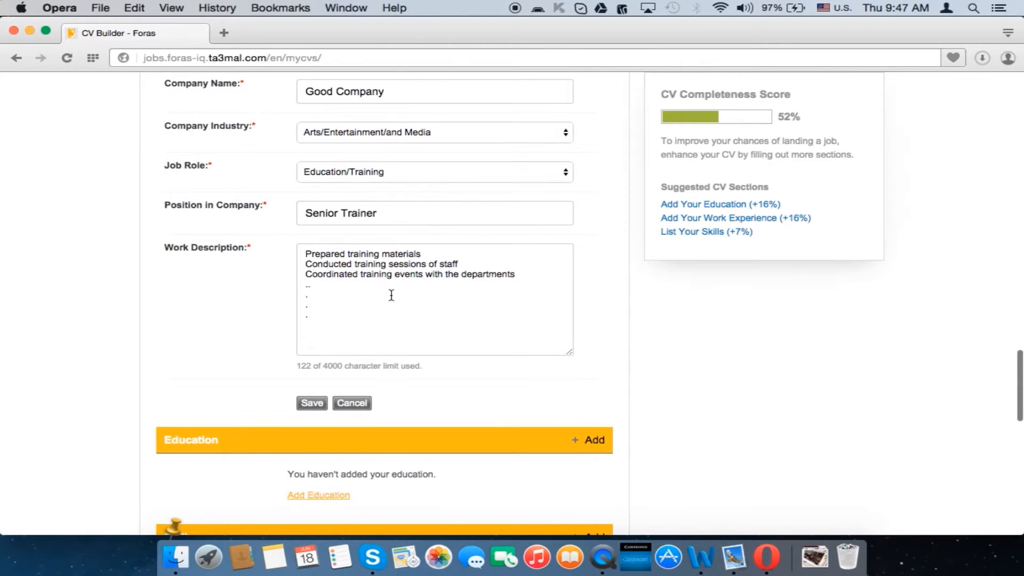
{"action": "scroll", "coordinate": [391, 293], "scroll_direction": "down", "scroll_amount": 5}
Step: Save the Senior Trainer experience, reaching 68% completeness, and add a new Education entry
{"action": "left_click", "coordinate": [313, 247]}
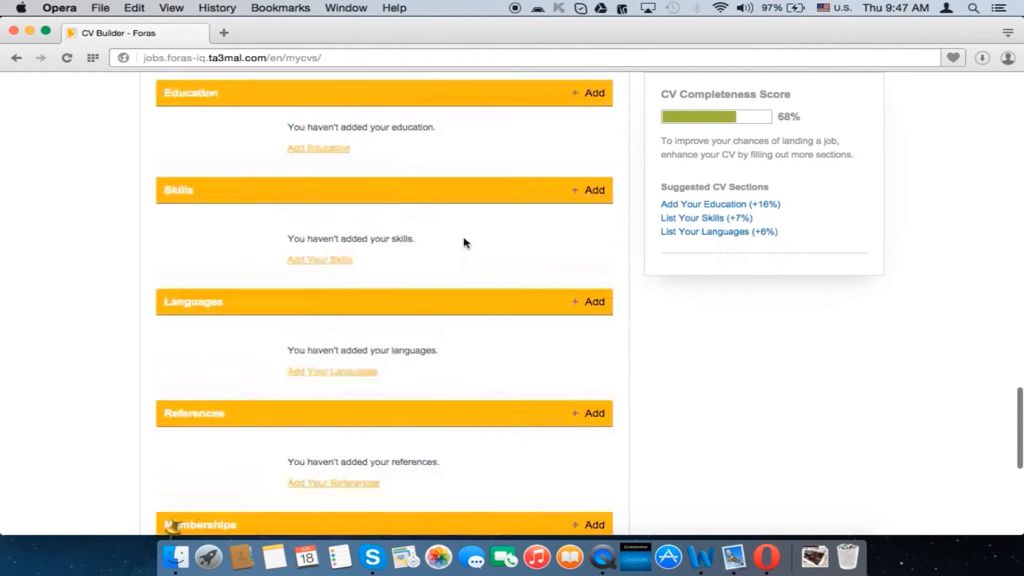
{"action": "scroll", "coordinate": [516, 229], "scroll_direction": "up", "scroll_amount": 2}
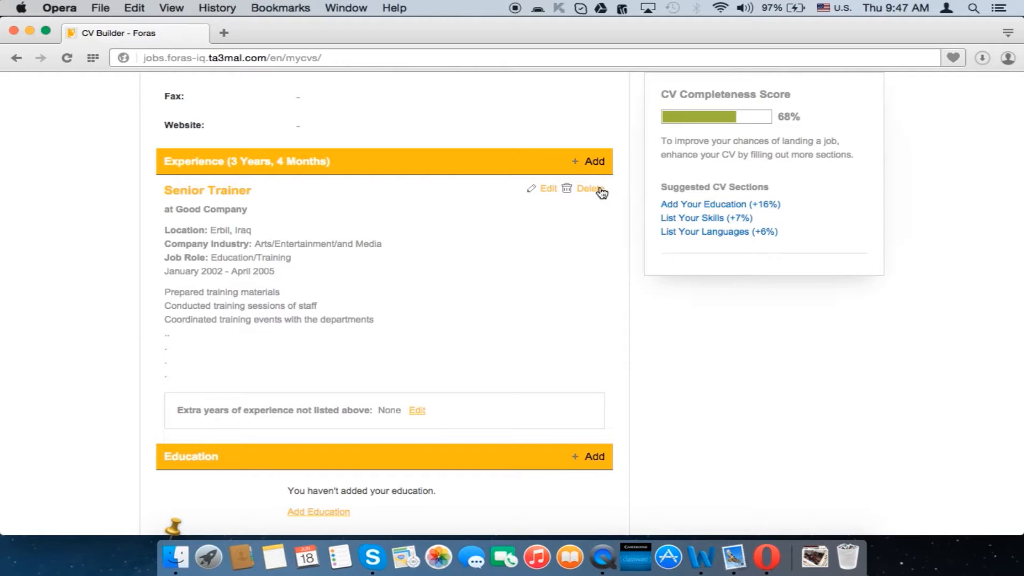
{"action": "scroll", "coordinate": [507, 296], "scroll_direction": "down", "scroll_amount": 5}
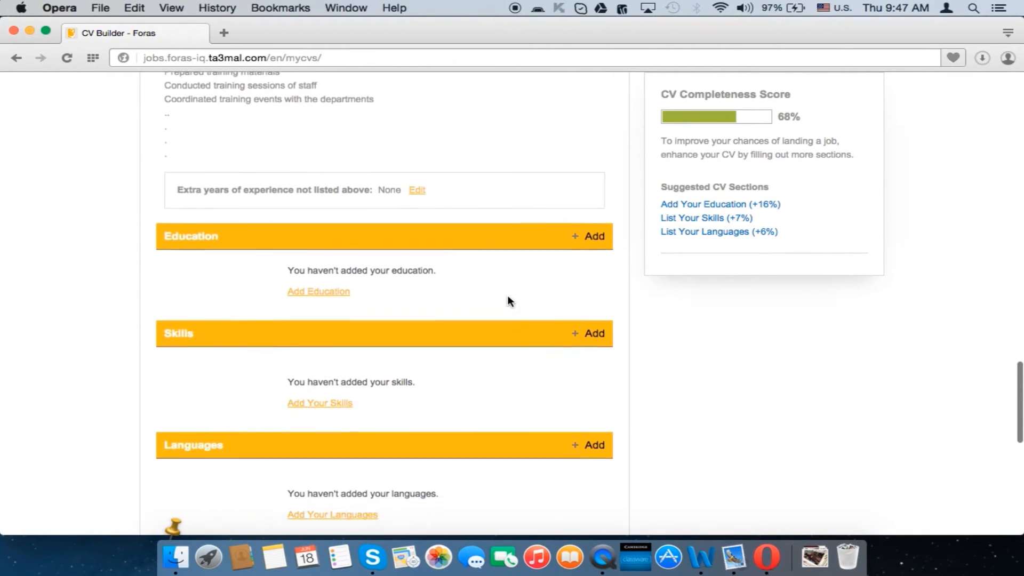
{"action": "scroll", "coordinate": [507, 297], "scroll_direction": "down", "scroll_amount": 2}
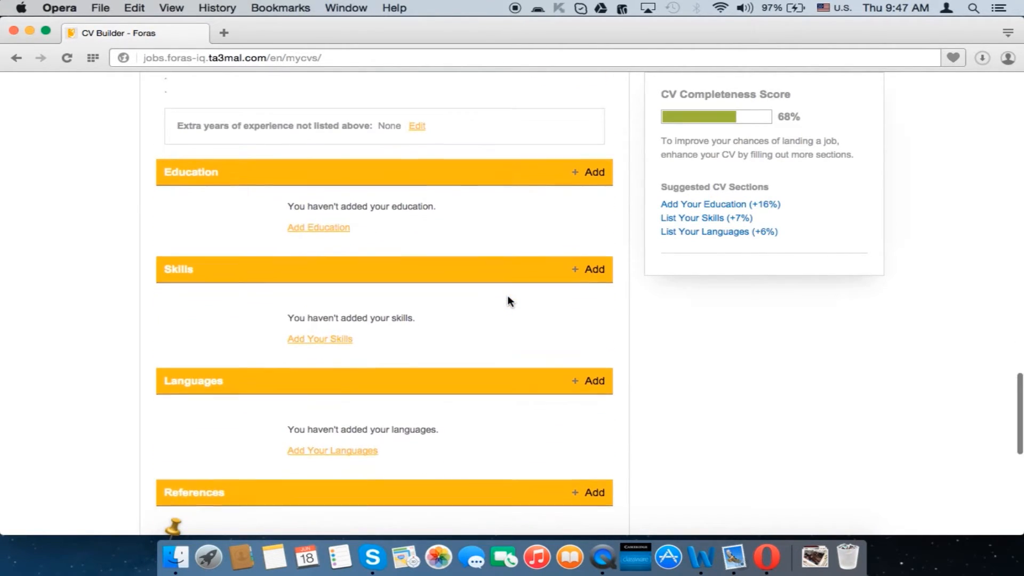
{"action": "left_click", "coordinate": [593, 113]}
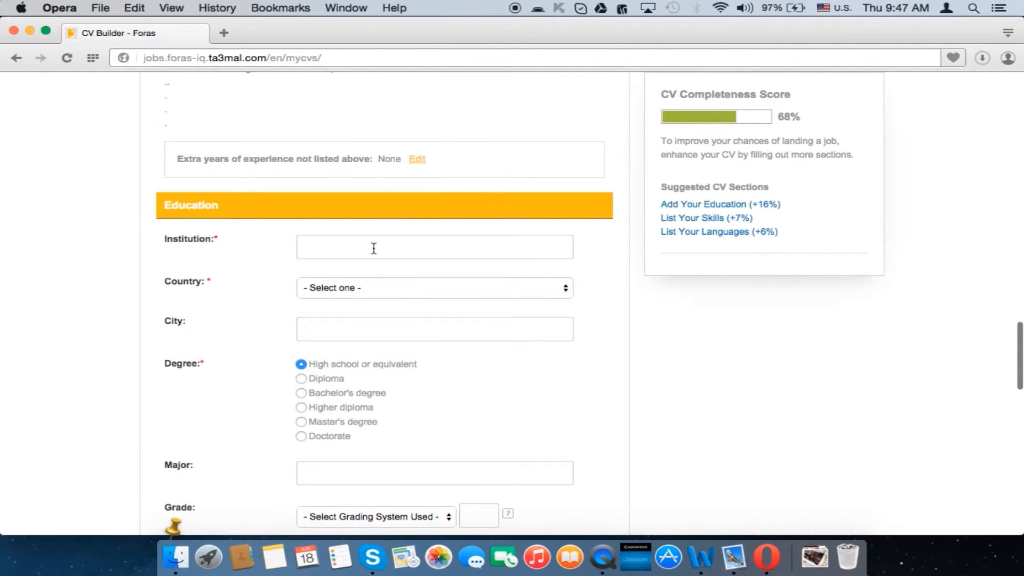
{"action": "left_click", "coordinate": [373, 248]}
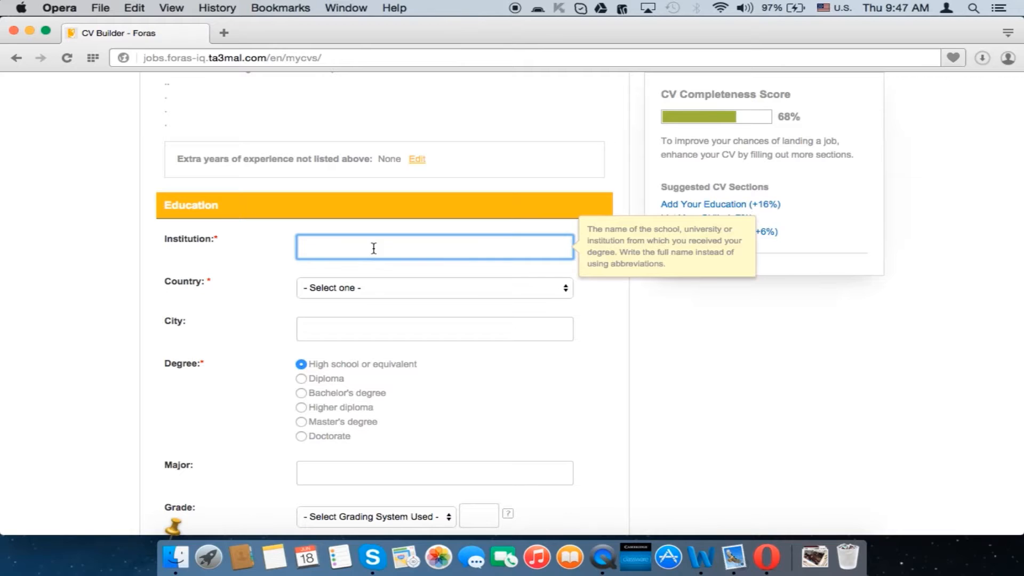
{"action": "type", "text": "Oxford University"}
{"action": "scroll", "coordinate": [459, 285], "scroll_direction": "down", "scroll_amount": 2}
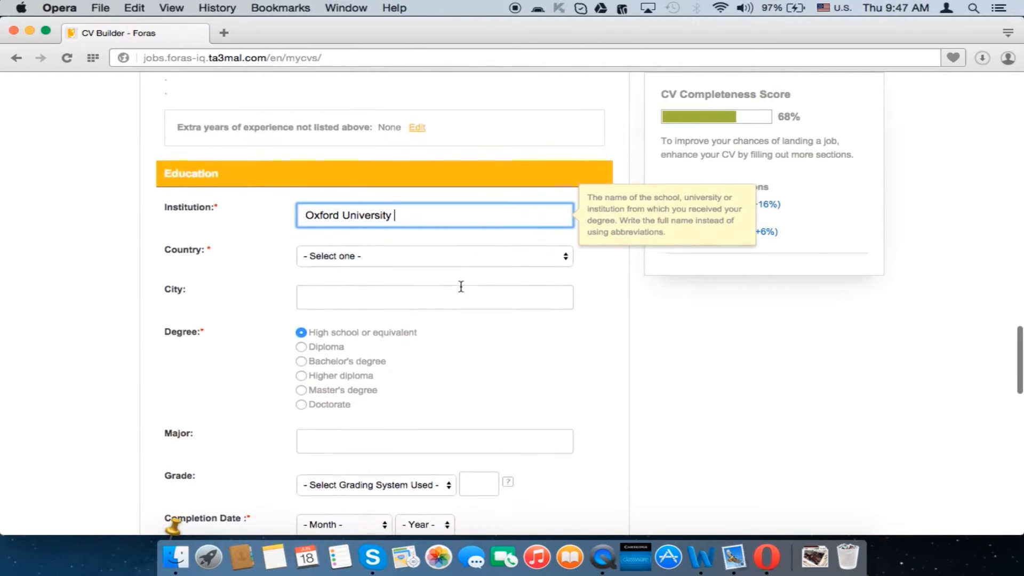
{"action": "left_click", "coordinate": [399, 254]}
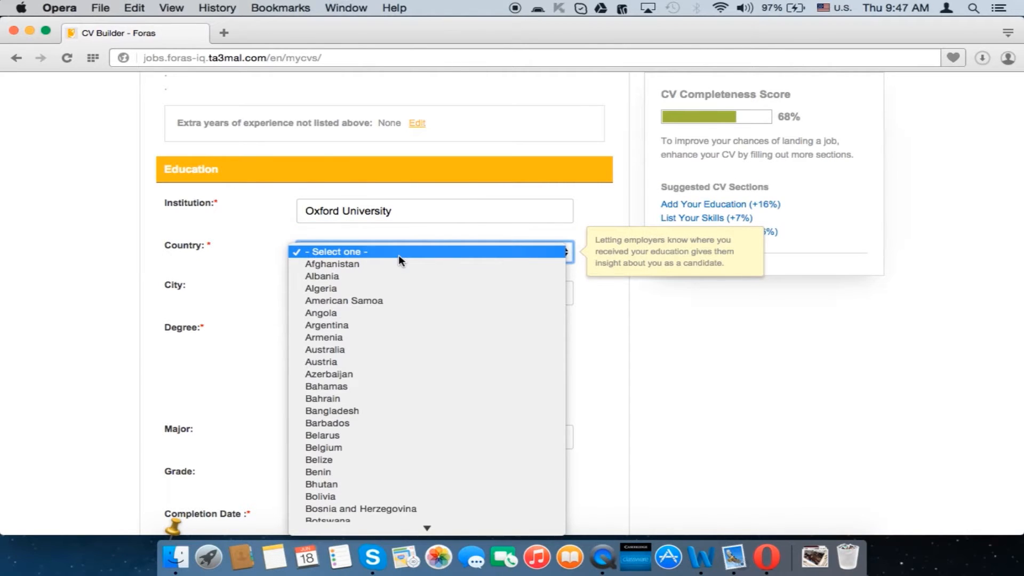
{"action": "type", "text": "un"}
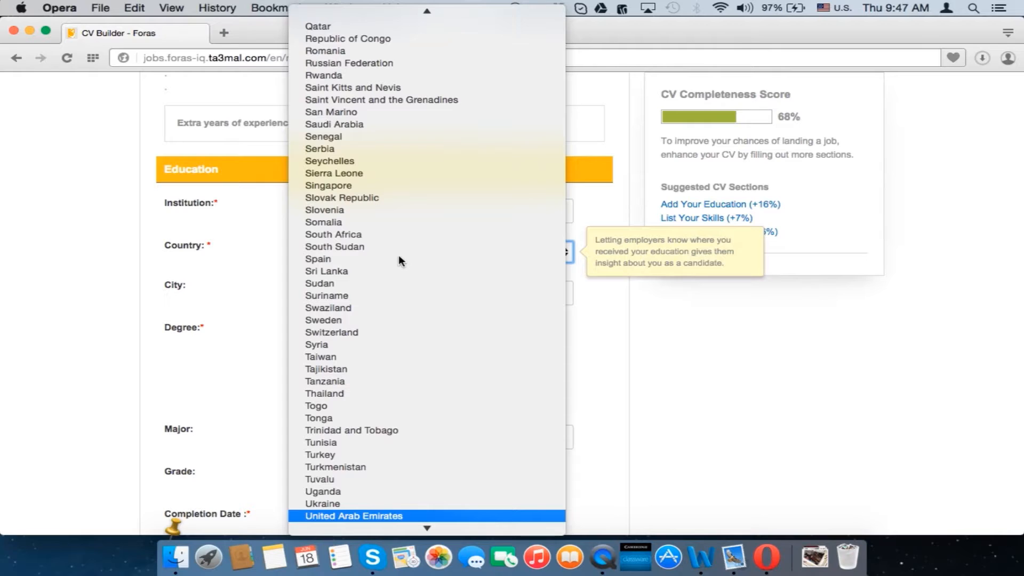
{"action": "key", "text": "Down"}
{"action": "key", "text": "Return"}
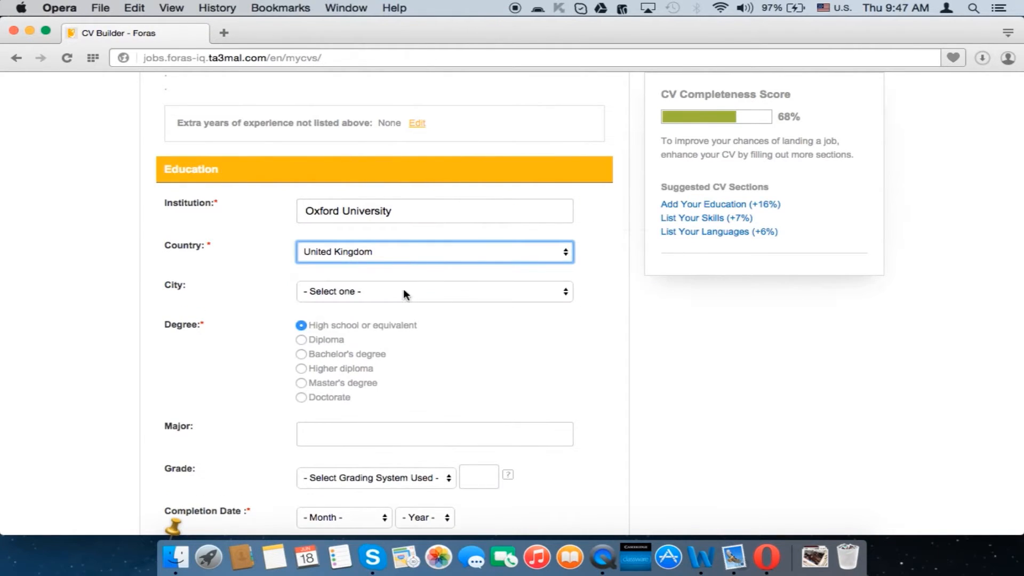
{"action": "left_click", "coordinate": [358, 289]}
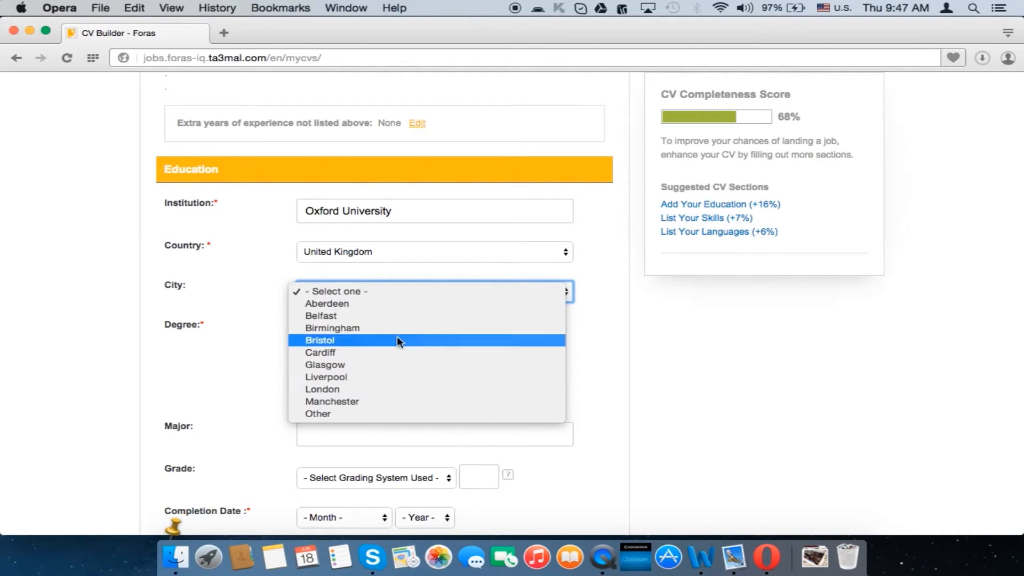
{"action": "left_click", "coordinate": [607, 347]}
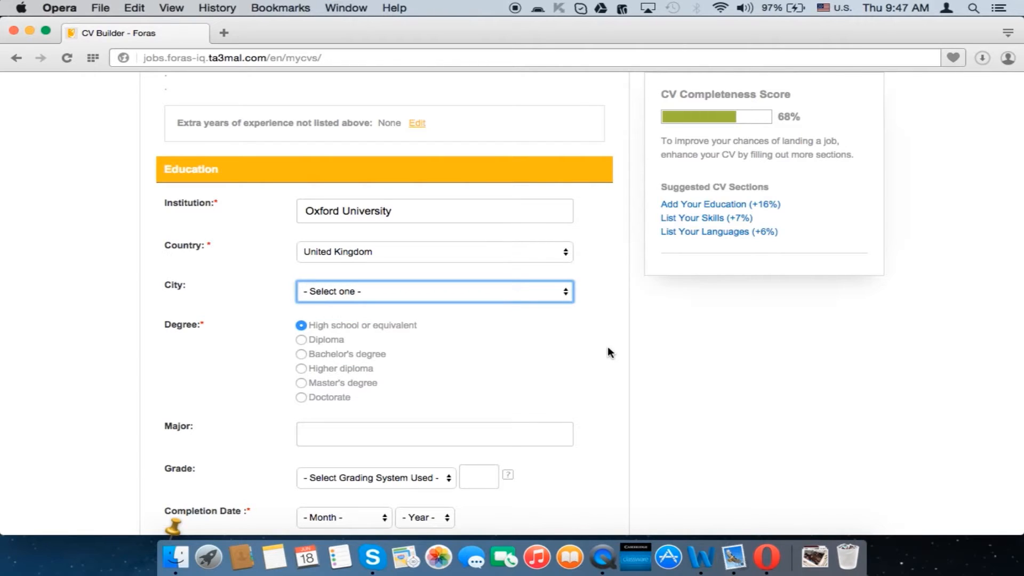
{"action": "left_click", "coordinate": [418, 255]}
{"action": "scroll", "coordinate": [417, 251], "scroll_direction": "up", "scroll_amount": 20}
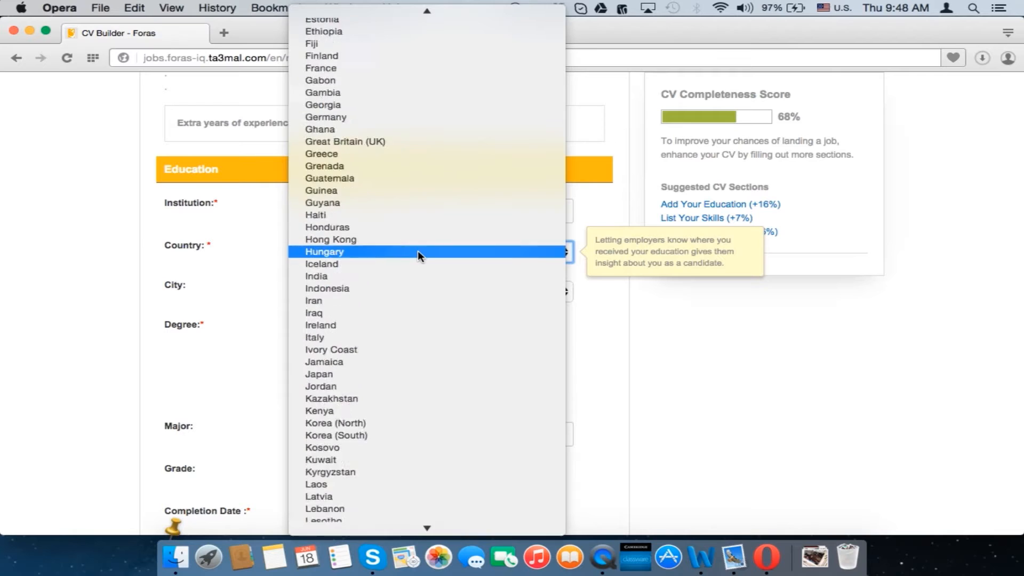
{"action": "left_click", "coordinate": [381, 13]}
{"action": "key", "text": "shift+Tab"}
{"action": "key", "text": "BackSpace"}
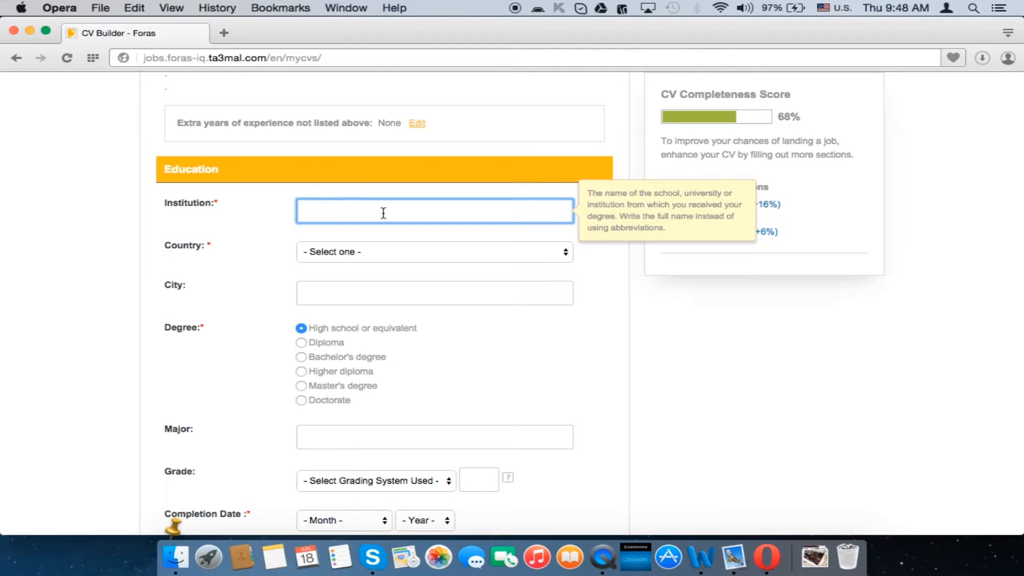
Step: Enter institution 'Salahddin University' with country Iraq and city Erbil
{"action": "type", "text": "Salahddin University"}
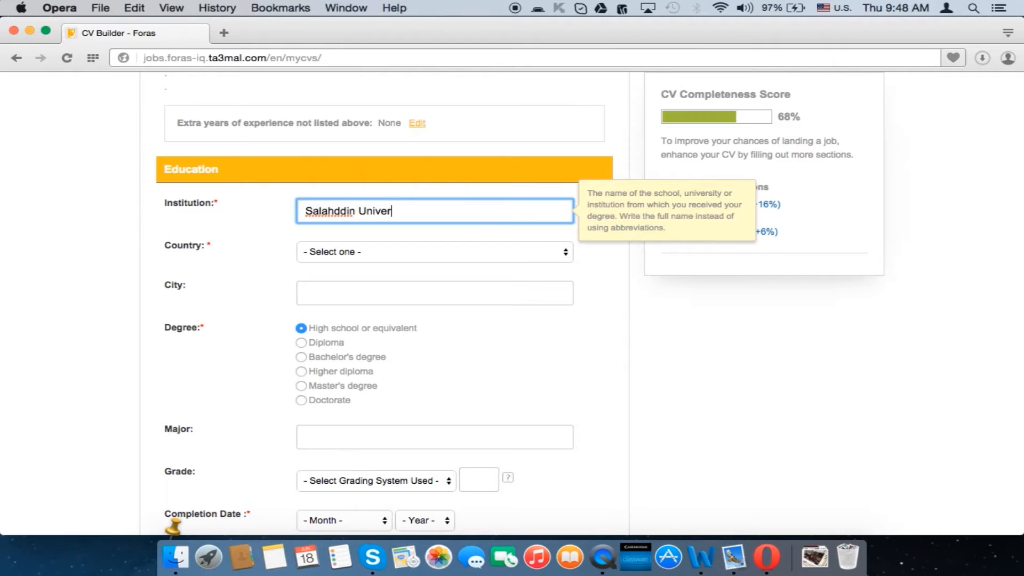
{"action": "left_click", "coordinate": [369, 250]}
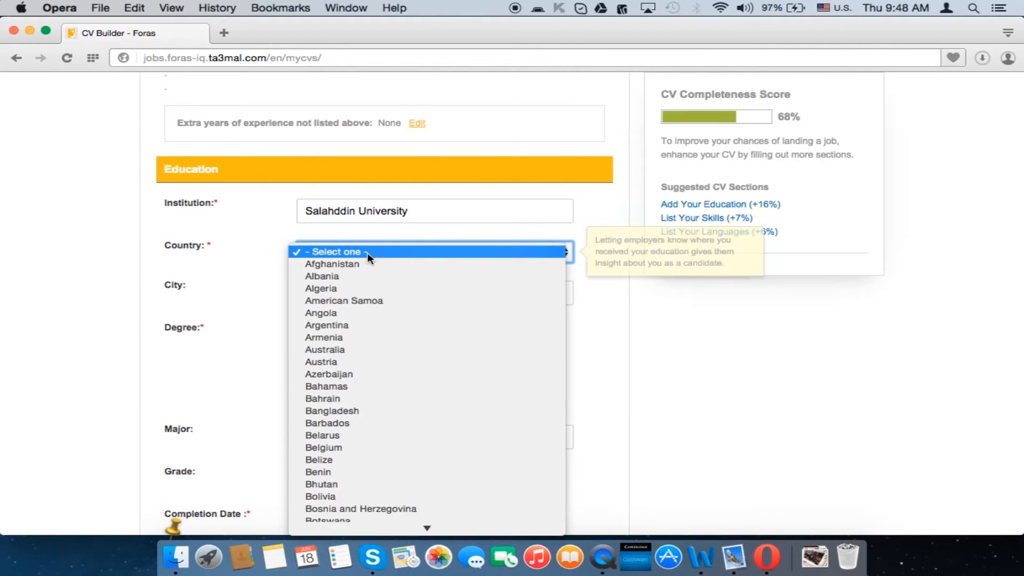
{"action": "key", "text": "i"}
{"action": "key", "text": "Return"}
{"action": "left_click", "coordinate": [367, 254]}
{"action": "key", "text": "Down"}
{"action": "key", "text": "Down"}
{"action": "key", "text": "Down"}
{"action": "key", "text": "Down"}
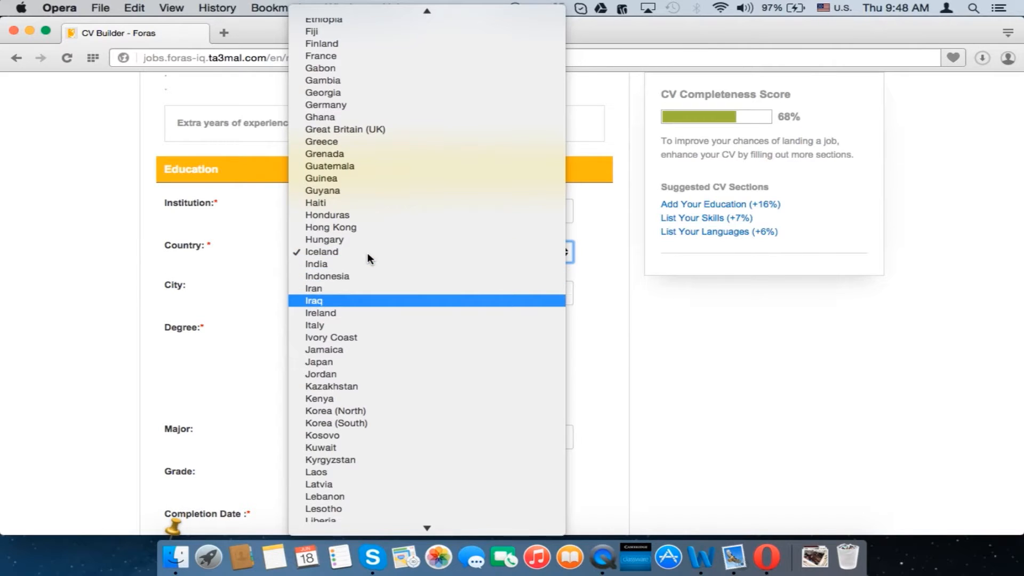
{"action": "key", "text": "Return"}
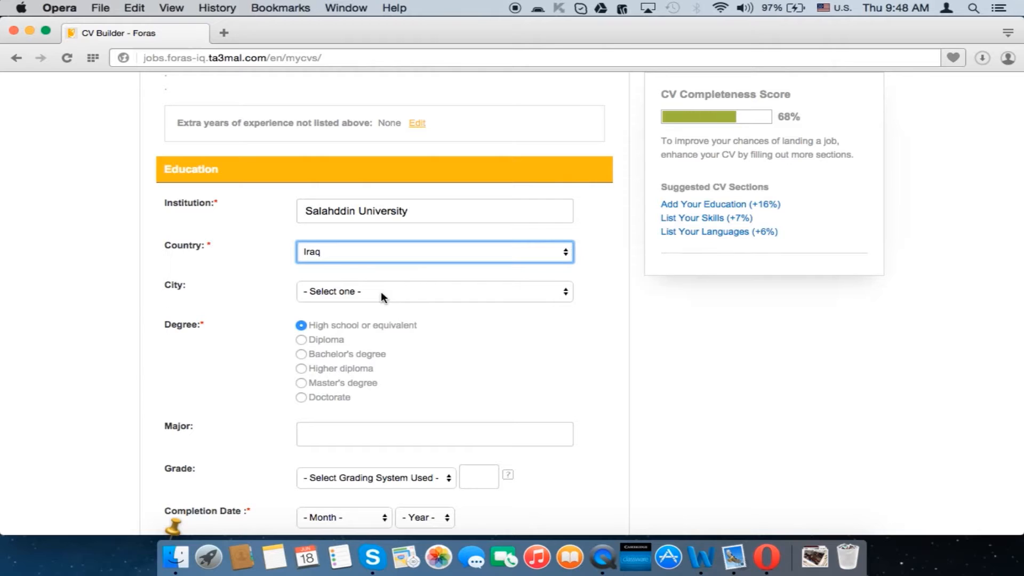
{"action": "left_click", "coordinate": [381, 297]}
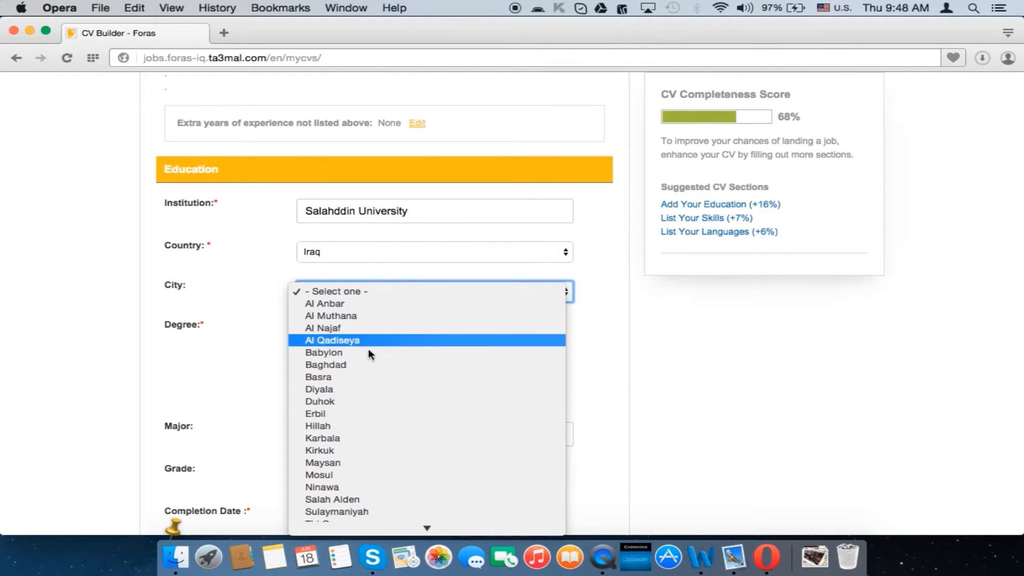
{"action": "left_click", "coordinate": [362, 415]}
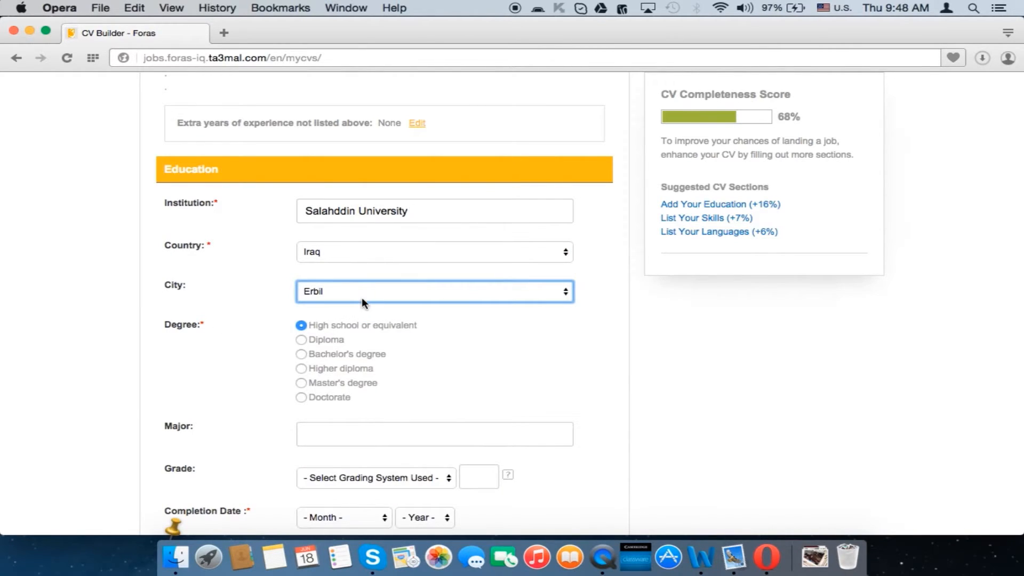
{"action": "scroll", "coordinate": [362, 302], "scroll_direction": "down", "scroll_amount": 3}
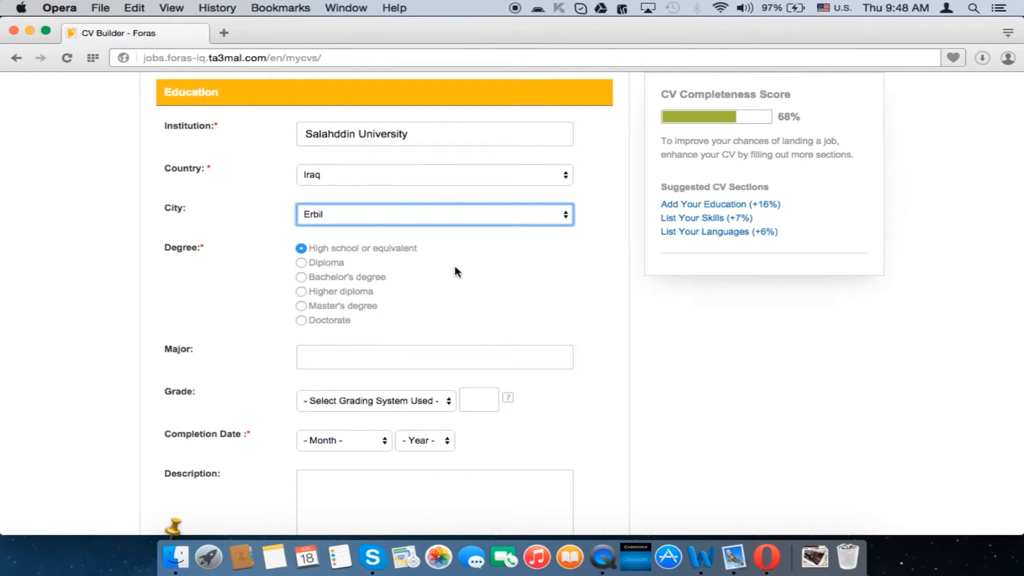
Step: Choose Bachelor's degree and enter the major 'English Language and Literature', correcting the 'Langauge' typo
{"action": "left_click", "coordinate": [320, 277]}
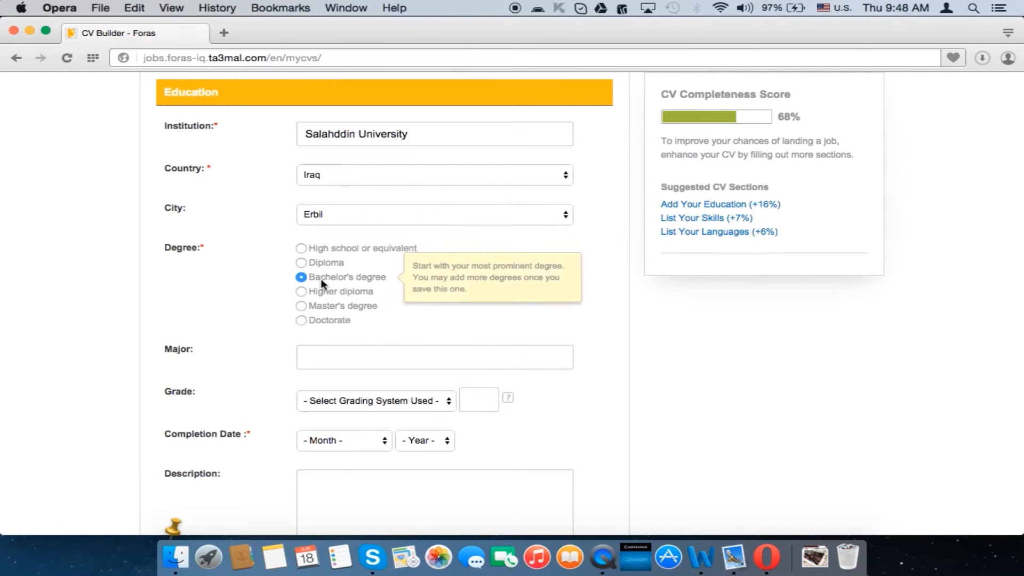
{"action": "left_click", "coordinate": [322, 352]}
{"action": "scroll", "coordinate": [324, 360], "scroll_direction": "down", "scroll_amount": 5}
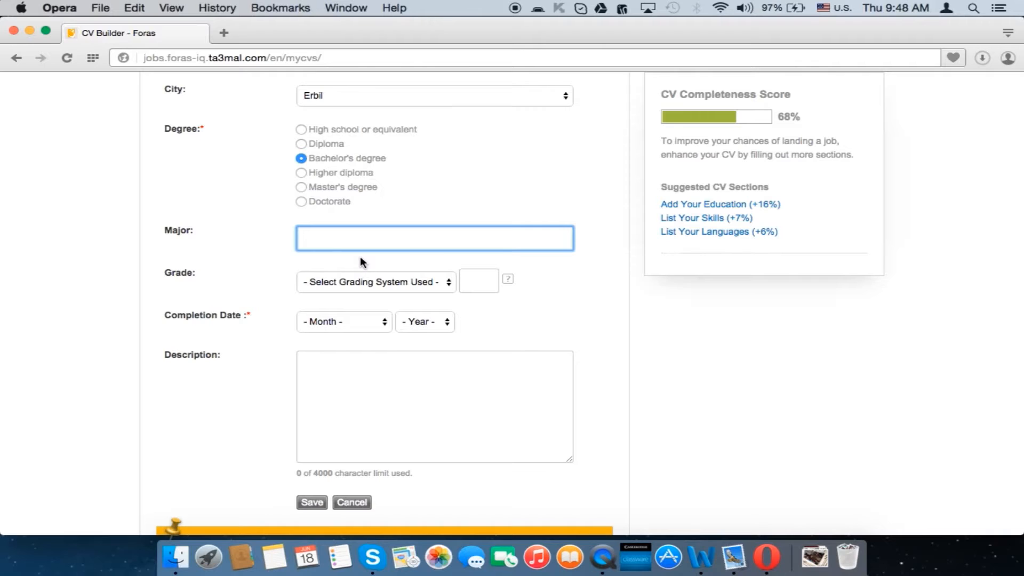
{"action": "type", "text": "English Langauge and Literature"}
{"action": "right_click", "coordinate": [367, 238]}
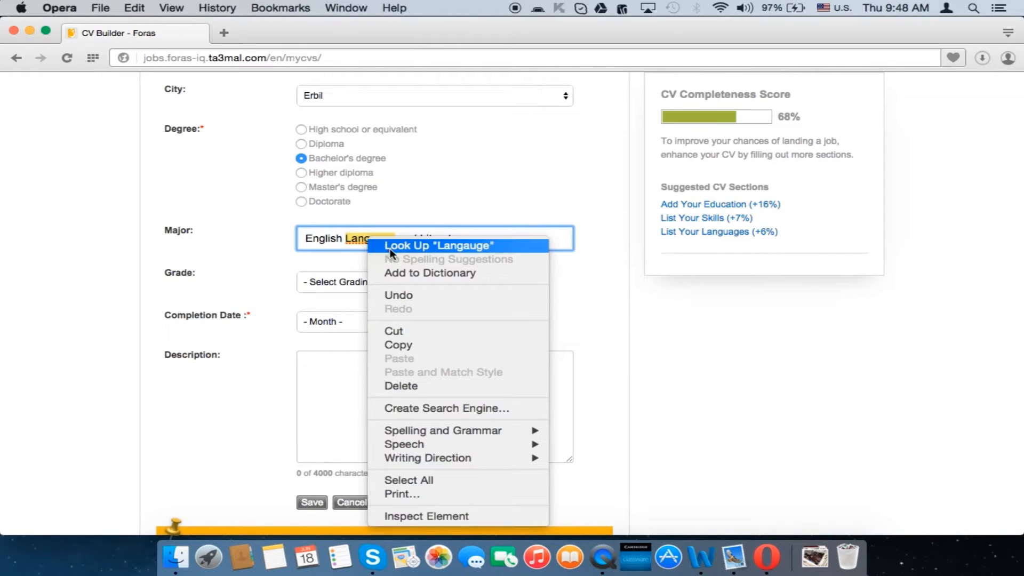
{"action": "left_click", "coordinate": [340, 236]}
{"action": "left_click", "coordinate": [376, 240]}
{"action": "key", "text": "BackSpace"}
{"action": "key", "text": "Right"}
{"action": "type", "text": "a"}
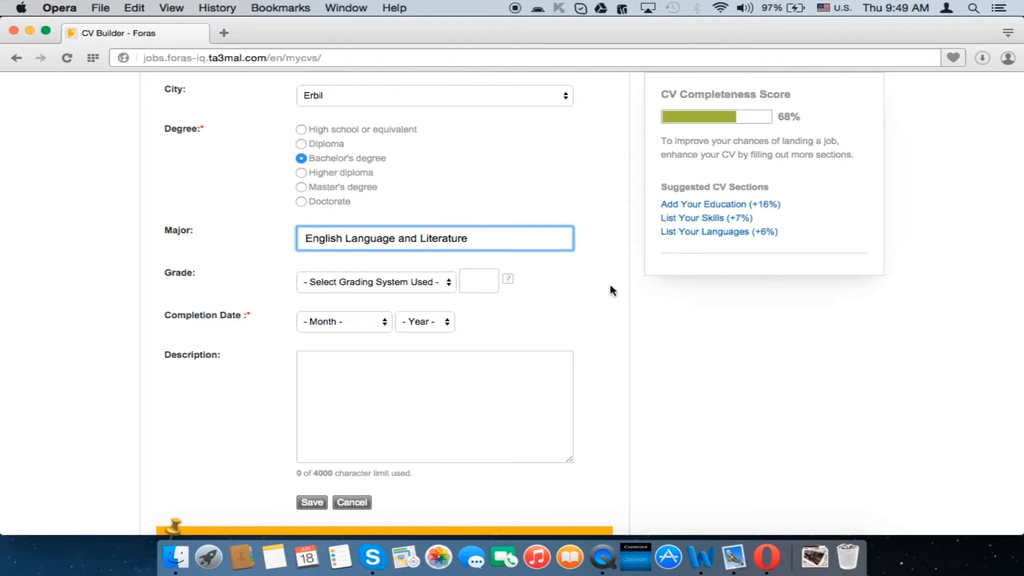
Step: Set the grading system to Percentage (out of 100) with a grade of 80
{"action": "left_click", "coordinate": [399, 283]}
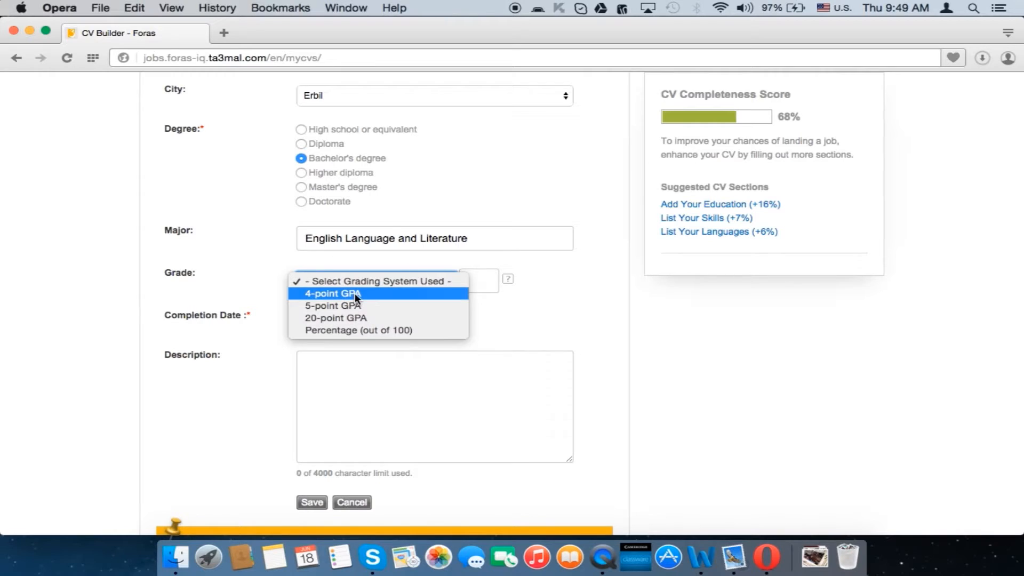
{"action": "left_click", "coordinate": [372, 330]}
{"action": "left_click", "coordinate": [483, 290]}
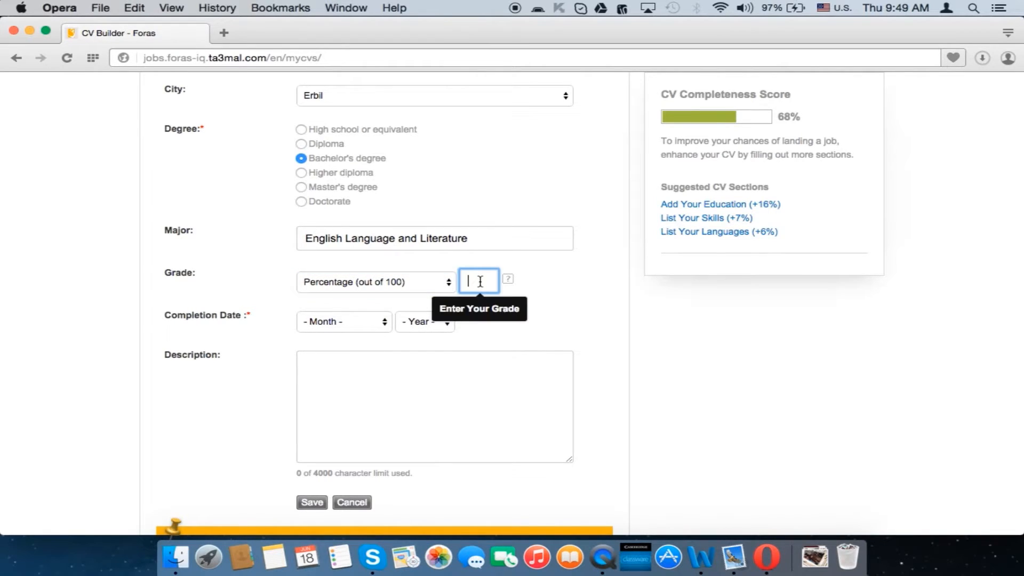
{"action": "type", "text": "80"}
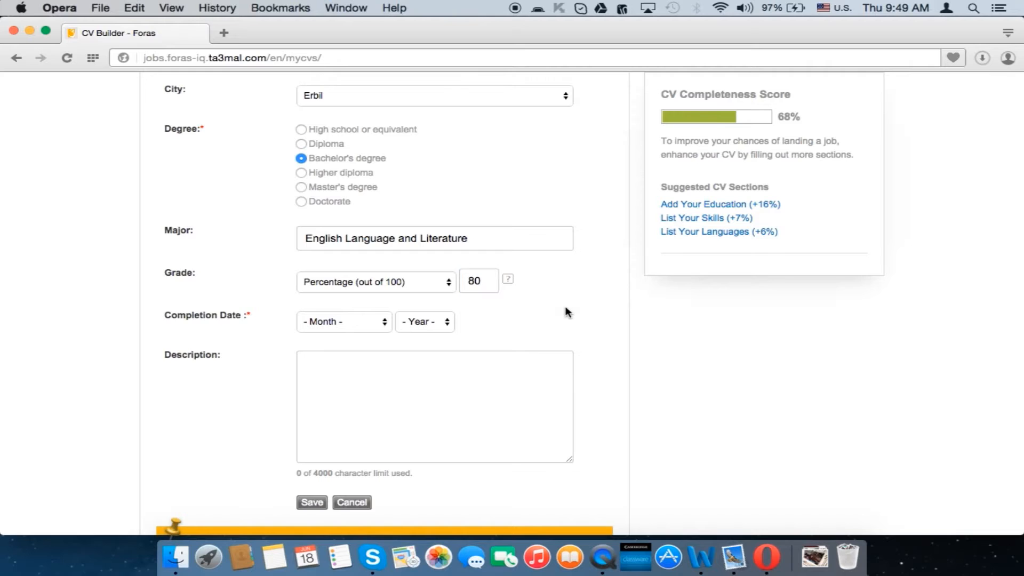
{"action": "left_click", "coordinate": [565, 306]}
{"action": "scroll", "coordinate": [564, 305], "scroll_direction": "down", "scroll_amount": 3}
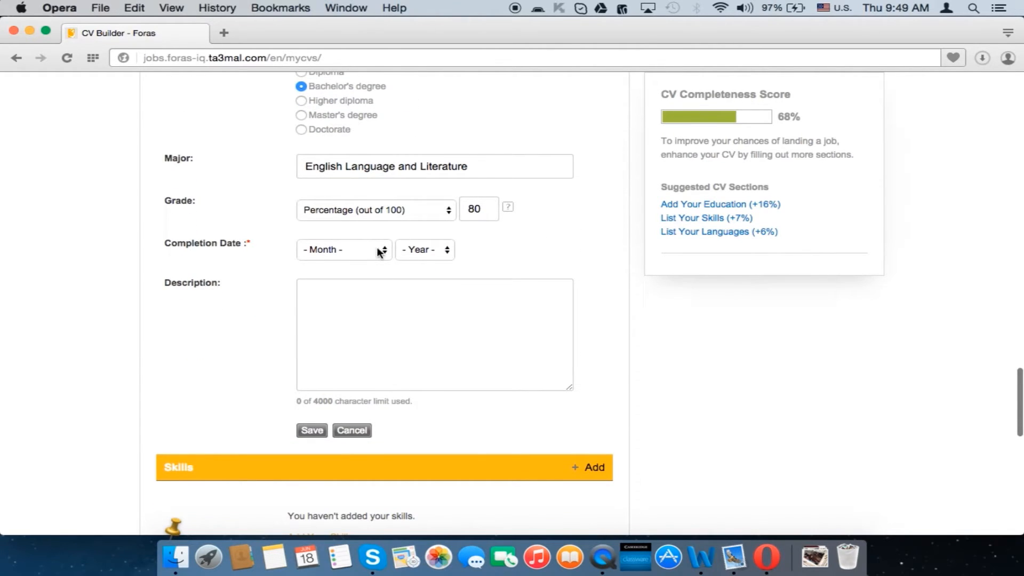
Step: Pick July in the Month dropdown and 2008 in the Year dropdown, leaving the Description empty
{"action": "left_click", "coordinate": [356, 249]}
{"action": "left_click", "coordinate": [342, 335]}
{"action": "left_click", "coordinate": [411, 252]}
{"action": "scroll", "coordinate": [421, 373], "scroll_direction": "down", "scroll_amount": 10}
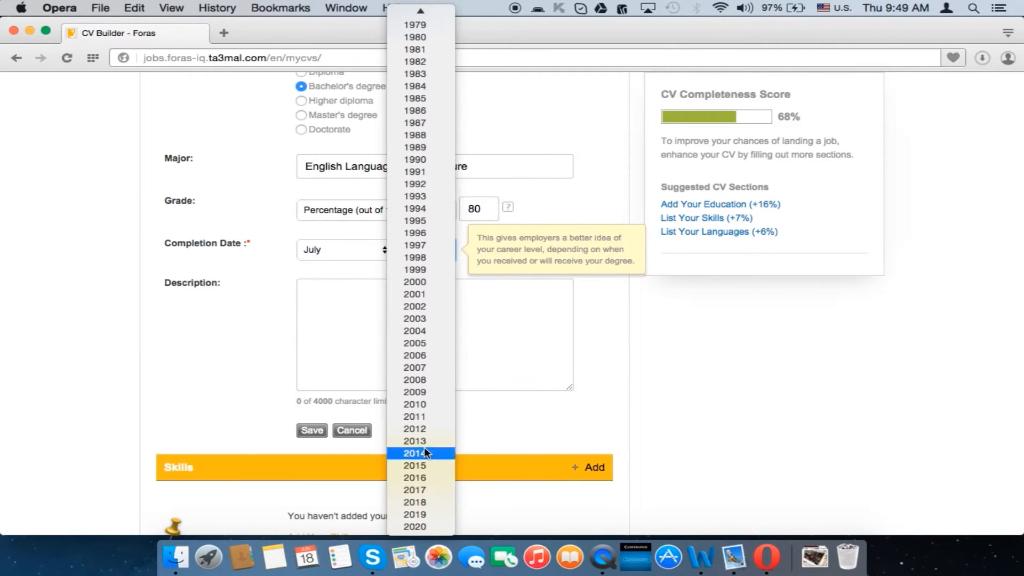
{"action": "left_click", "coordinate": [417, 380]}
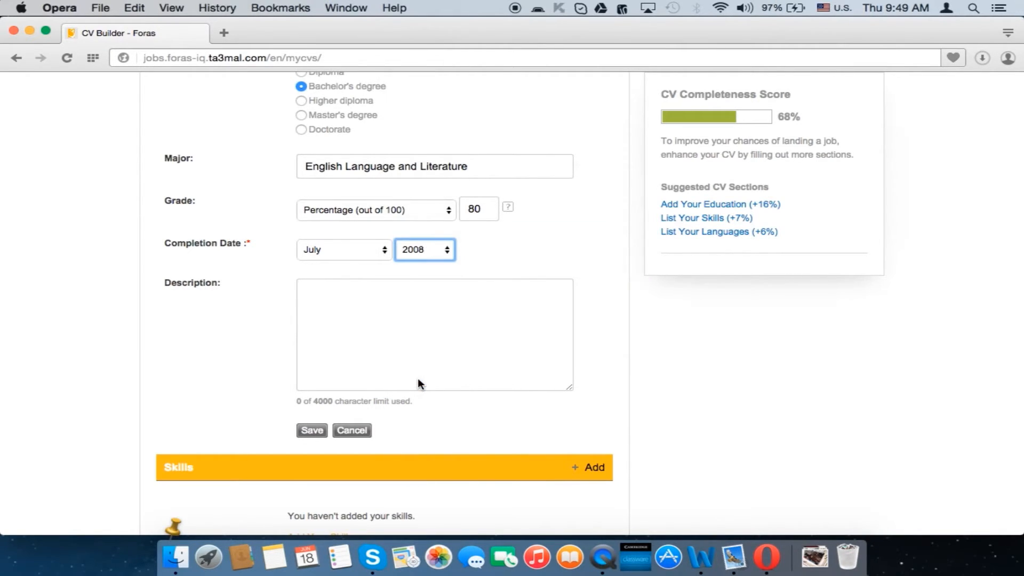
{"action": "left_click", "coordinate": [411, 322]}
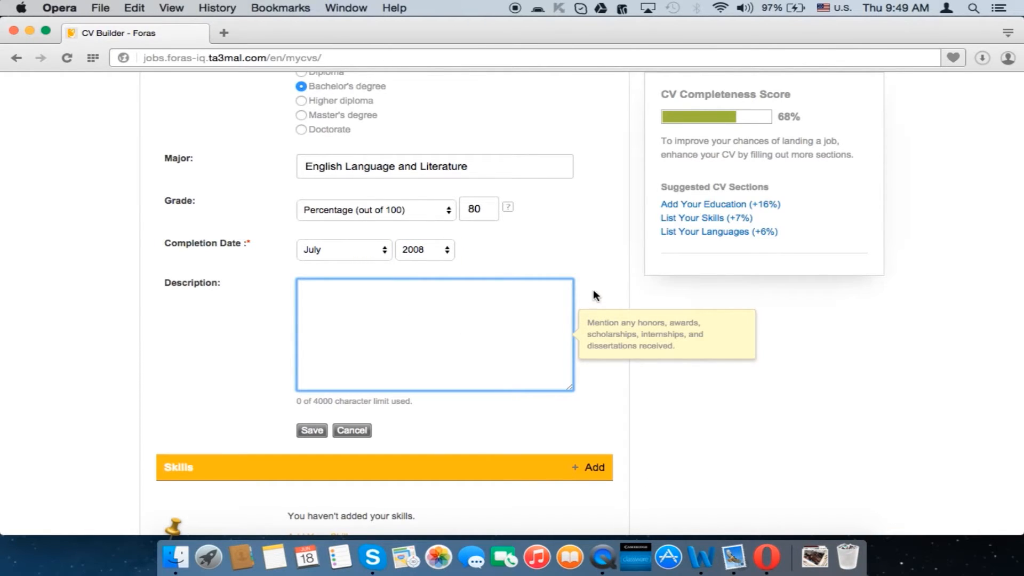
{"action": "scroll", "coordinate": [593, 292], "scroll_direction": "down", "scroll_amount": 2}
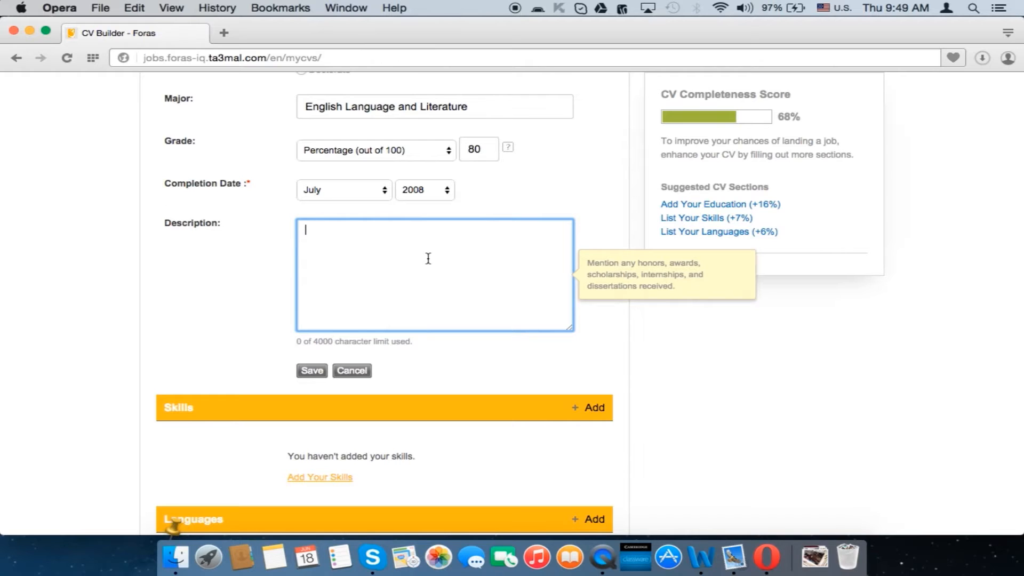
Step: Save the Salahddin University education entry and start a blank entry under Skills
{"action": "left_click", "coordinate": [312, 371]}
{"action": "scroll", "coordinate": [510, 235], "scroll_direction": "up", "scroll_amount": 10}
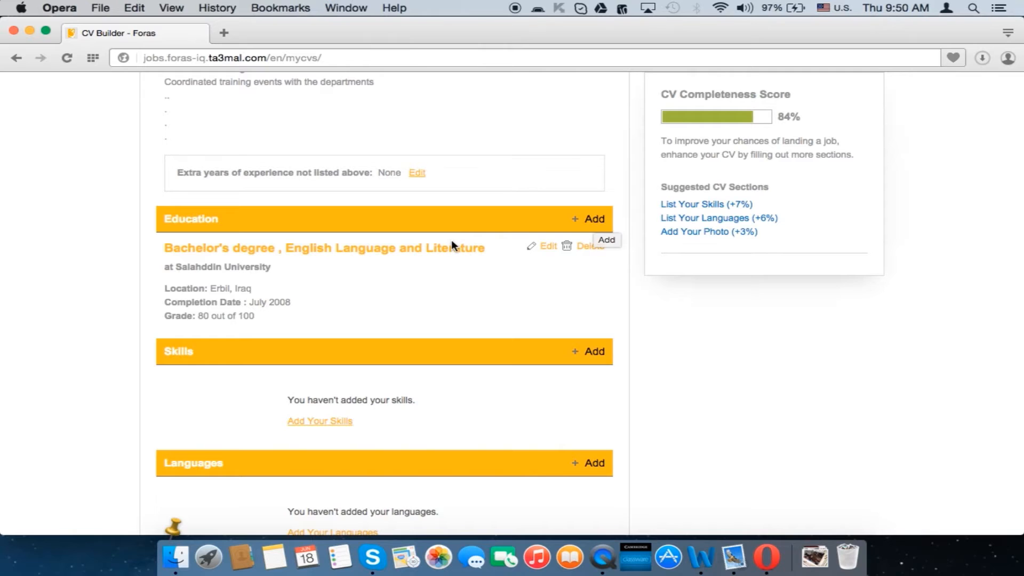
{"action": "scroll", "coordinate": [451, 241], "scroll_direction": "down", "scroll_amount": 6}
{"action": "left_click", "coordinate": [593, 150]}
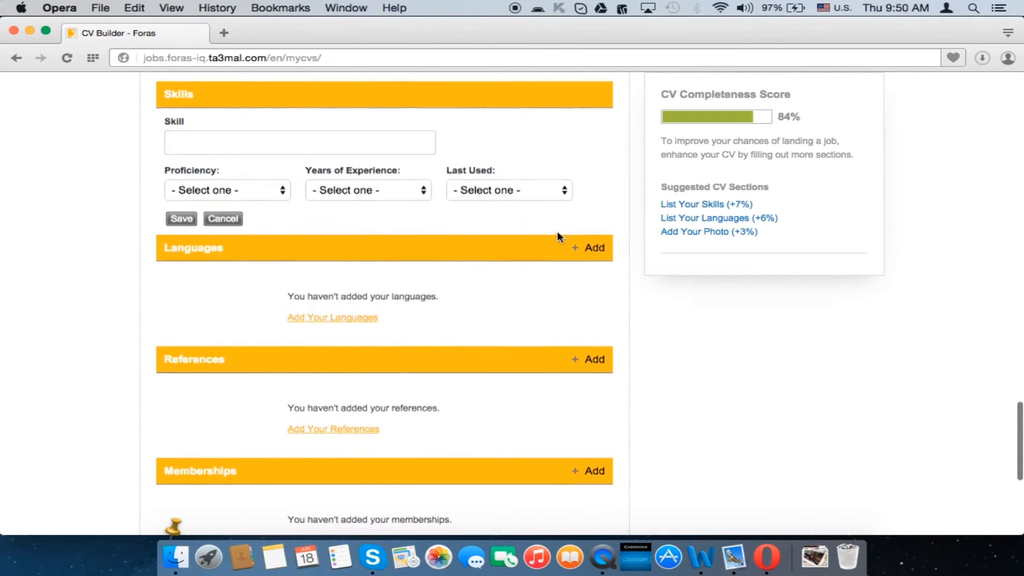
{"action": "left_click", "coordinate": [299, 142]}
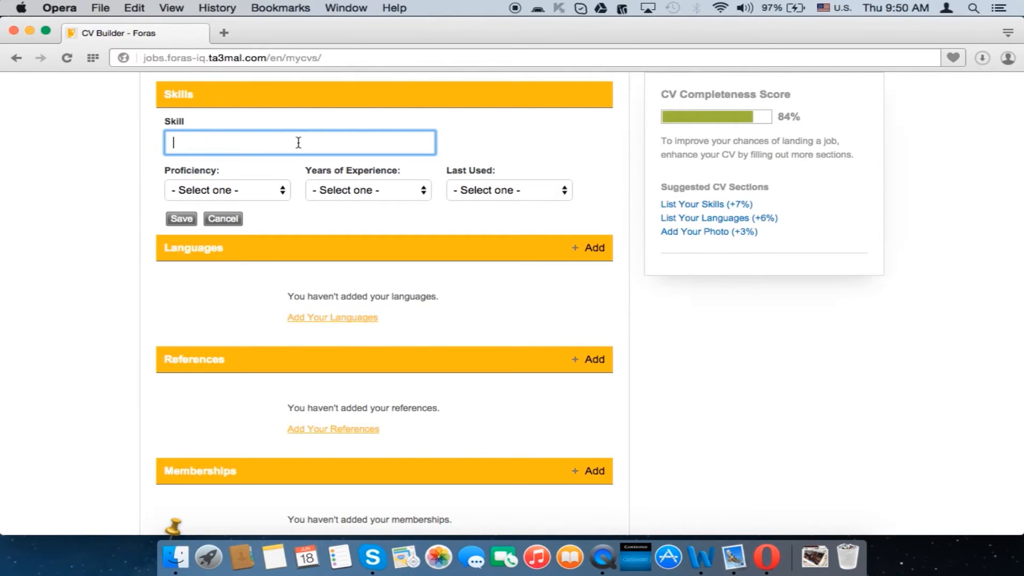
Step: Enter the skill name 'Microsoft Office Suite (Word, Excel, Powerpoint)', fixing the typos
{"action": "type", "text": "Microsoft Office Suite"}
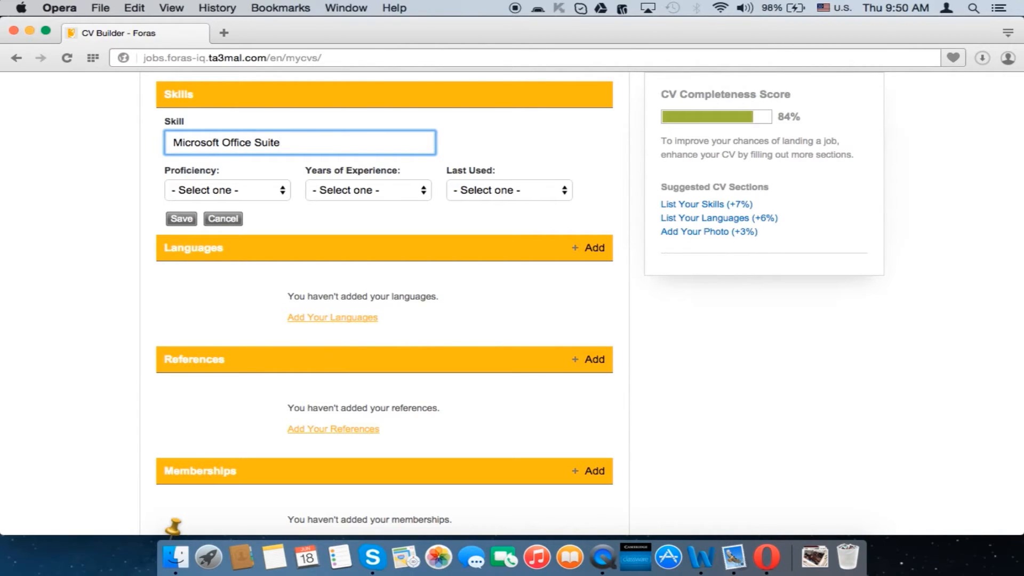
{"action": "type", "text": " (WOrd, Excel, P"}
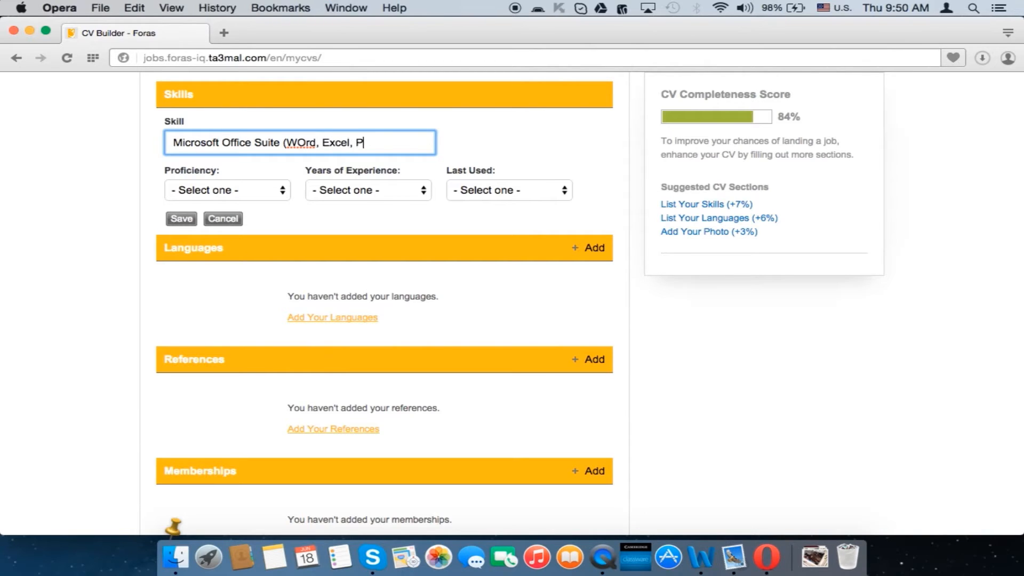
{"action": "type", "text": "owerpoint)"}
{"action": "left_click", "coordinate": [305, 143]}
{"action": "key", "text": "BackSpace"}
{"action": "type", "text": "o"}
{"action": "left_click", "coordinate": [478, 143]}
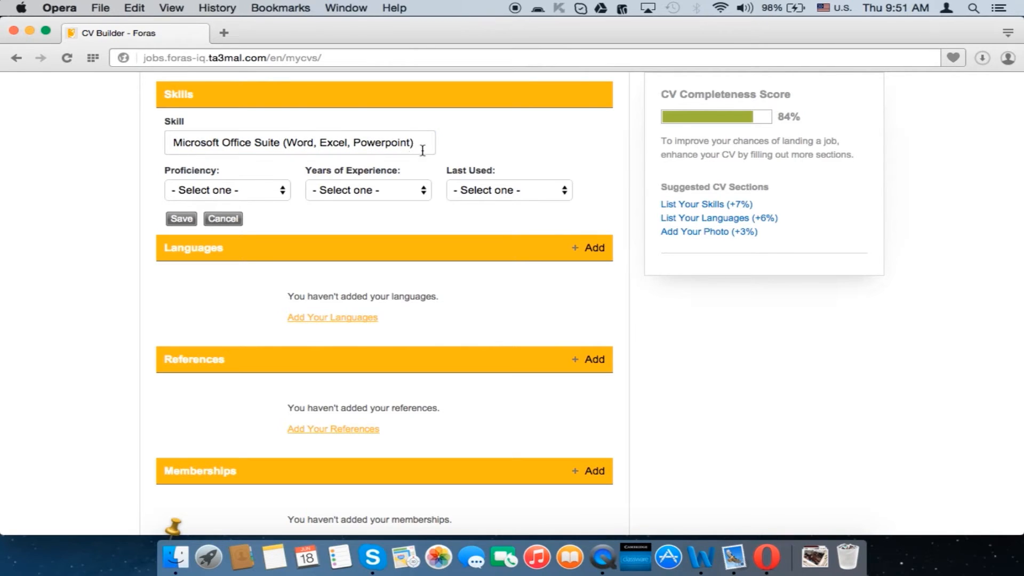
Step: Set proficiency Intermediate, More than 10 years, last used 1 month or less, and save the skill
{"action": "left_click", "coordinate": [240, 190]}
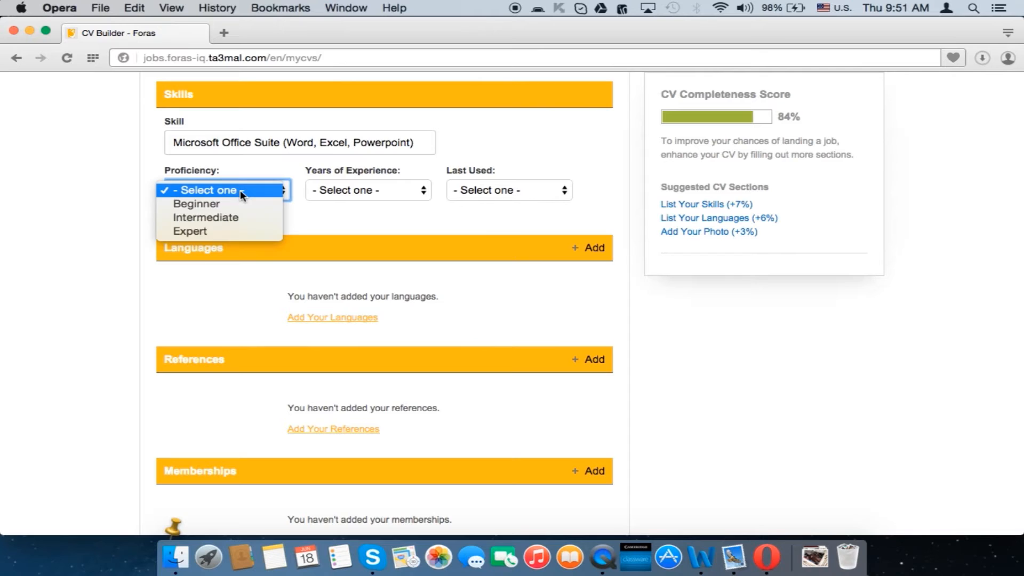
{"action": "left_click", "coordinate": [229, 217]}
{"action": "left_click", "coordinate": [337, 190]}
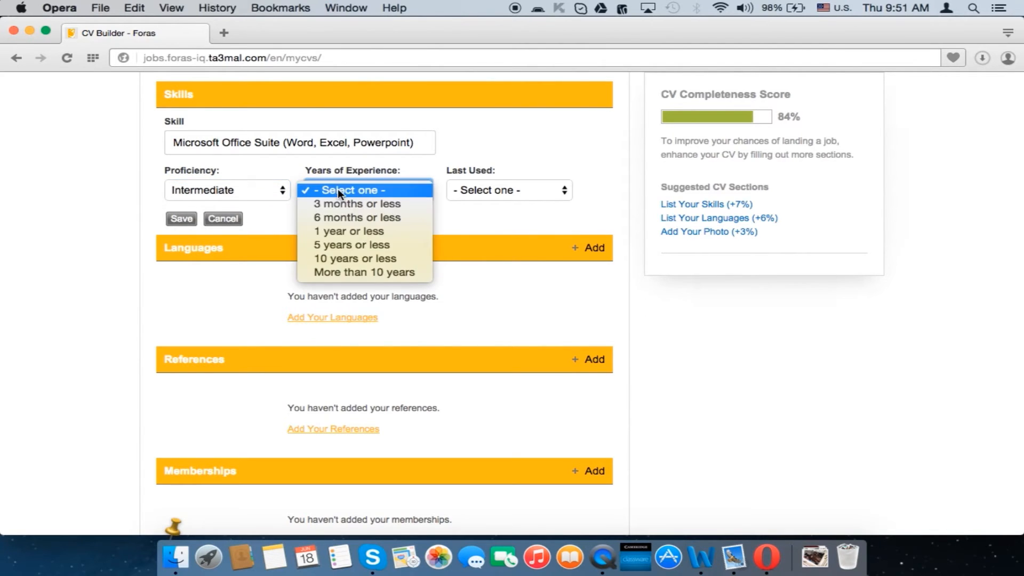
{"action": "left_click", "coordinate": [364, 270]}
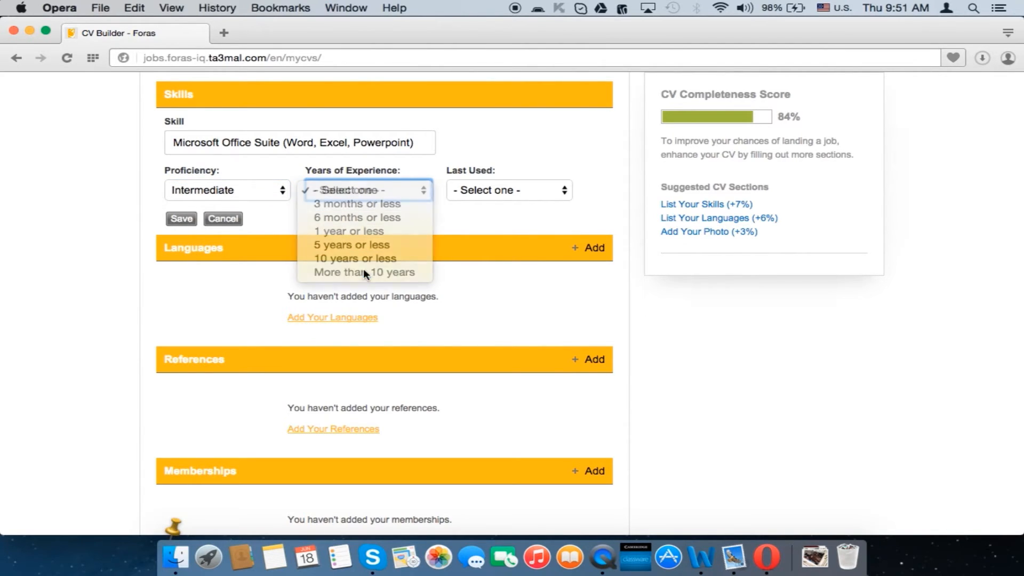
{"action": "left_click", "coordinate": [485, 195]}
{"action": "left_click", "coordinate": [485, 201]}
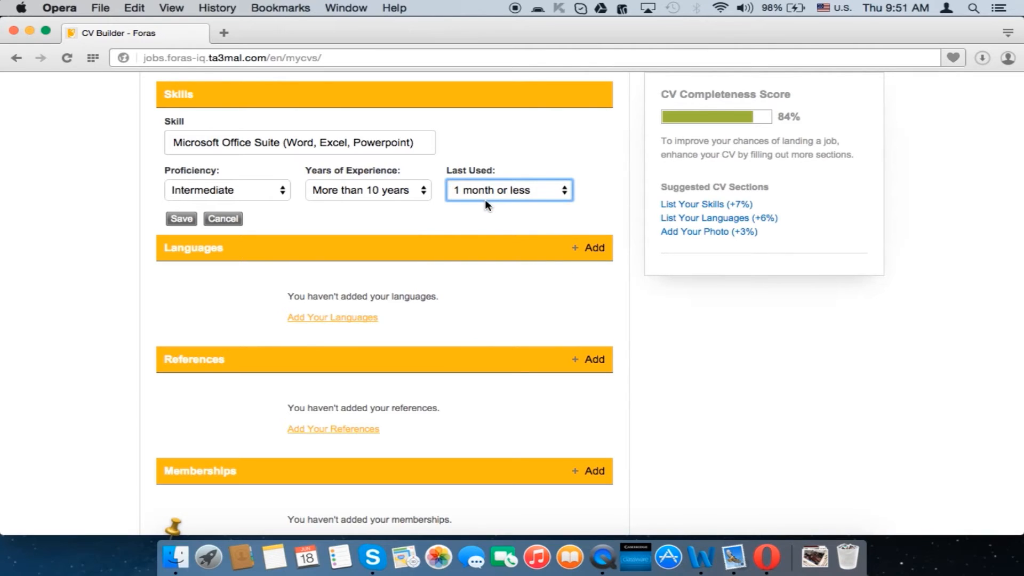
{"action": "left_click", "coordinate": [491, 193]}
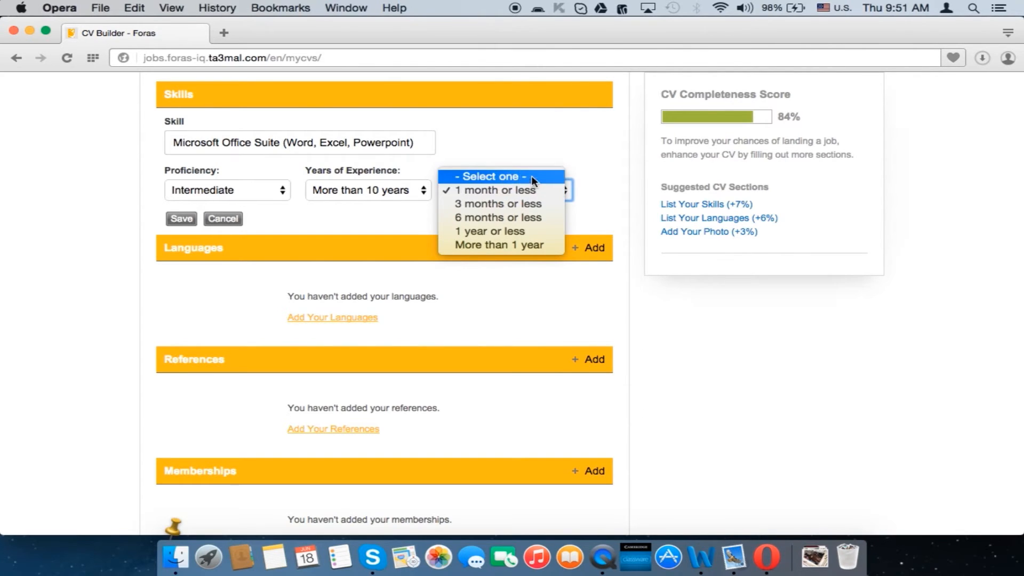
{"action": "left_click", "coordinate": [523, 188]}
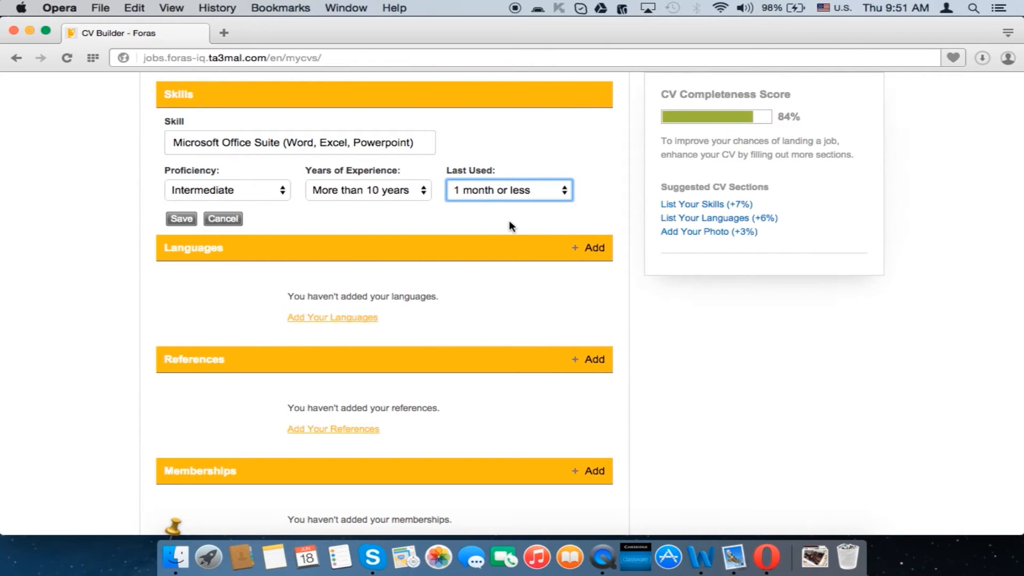
{"action": "left_click", "coordinate": [506, 190]}
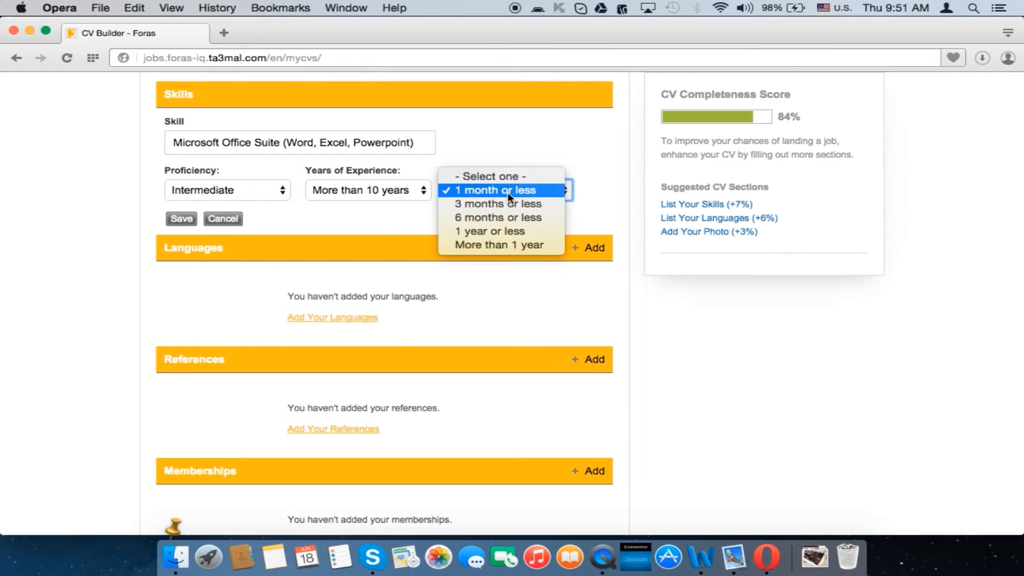
{"action": "left_click", "coordinate": [507, 192]}
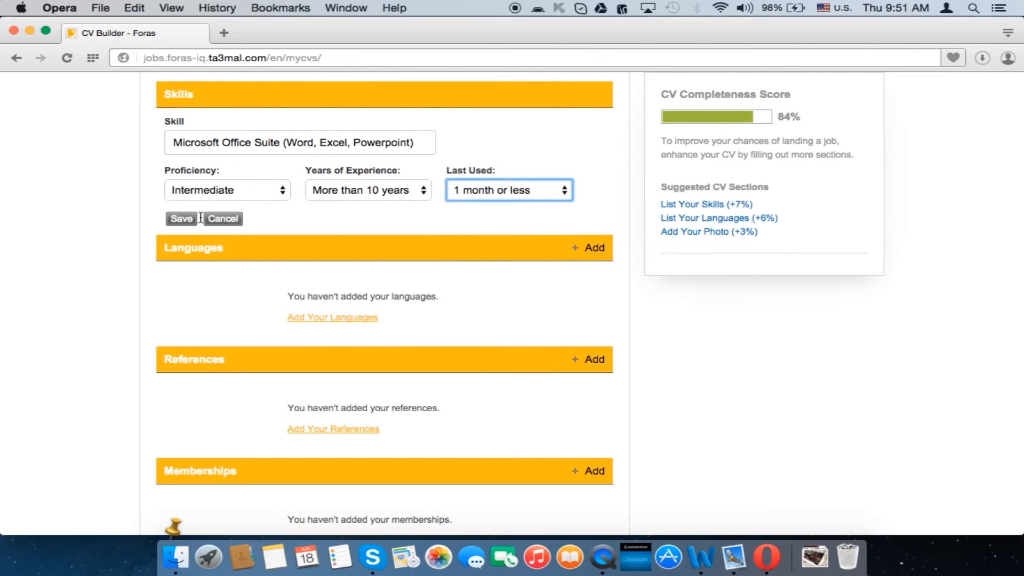
{"action": "left_click", "coordinate": [184, 218]}
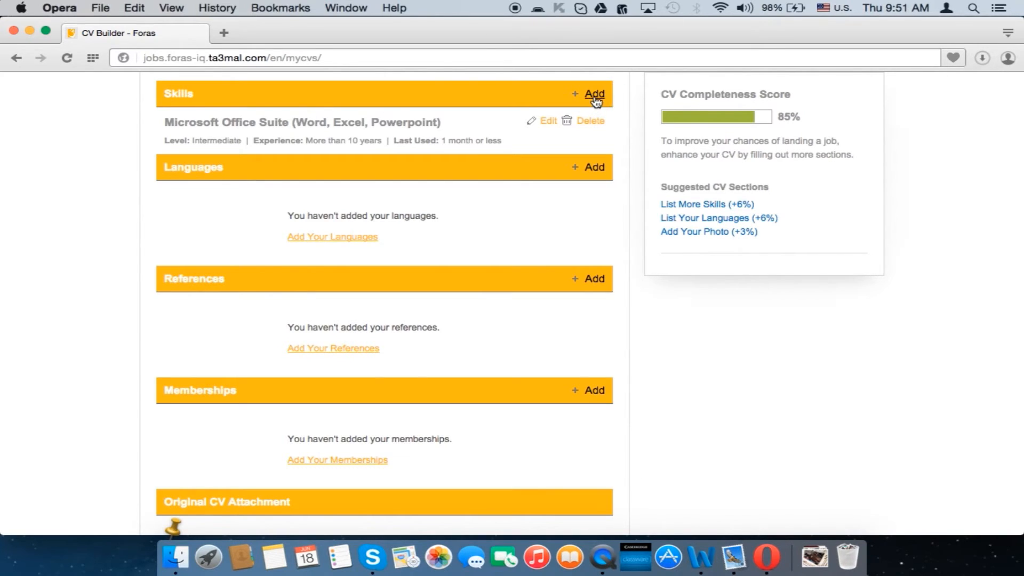
Step: Add Arabic at Intermediate, 10 years or less, last used 1 month or less
{"action": "left_click", "coordinate": [589, 169]}
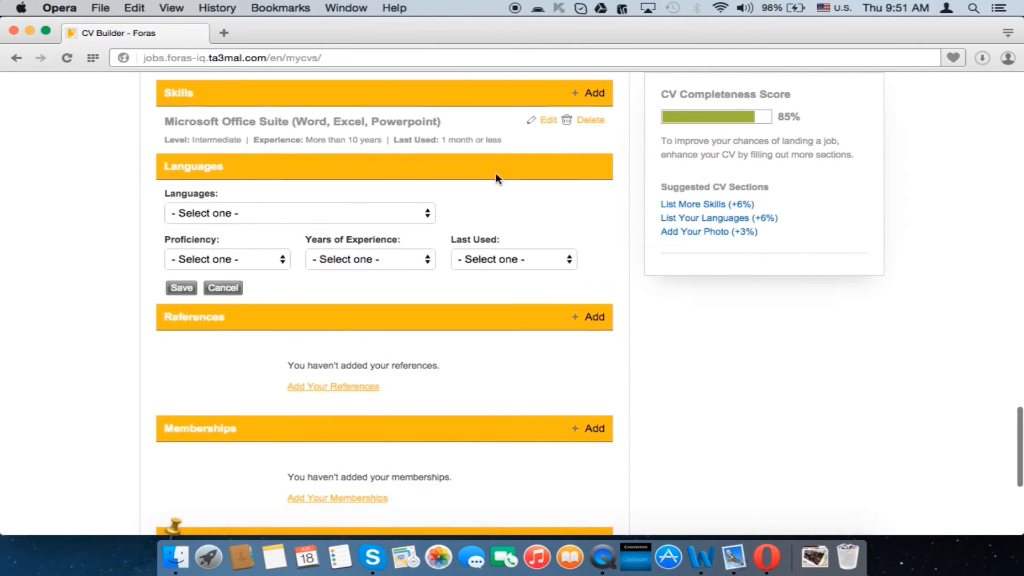
{"action": "left_click", "coordinate": [225, 143]}
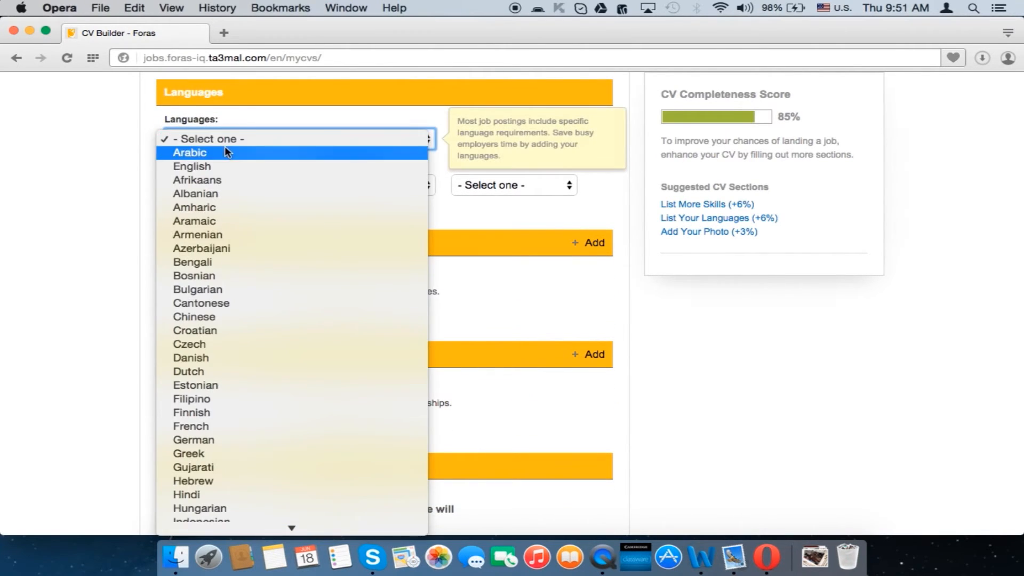
{"action": "left_click", "coordinate": [225, 150]}
{"action": "left_click", "coordinate": [225, 185]}
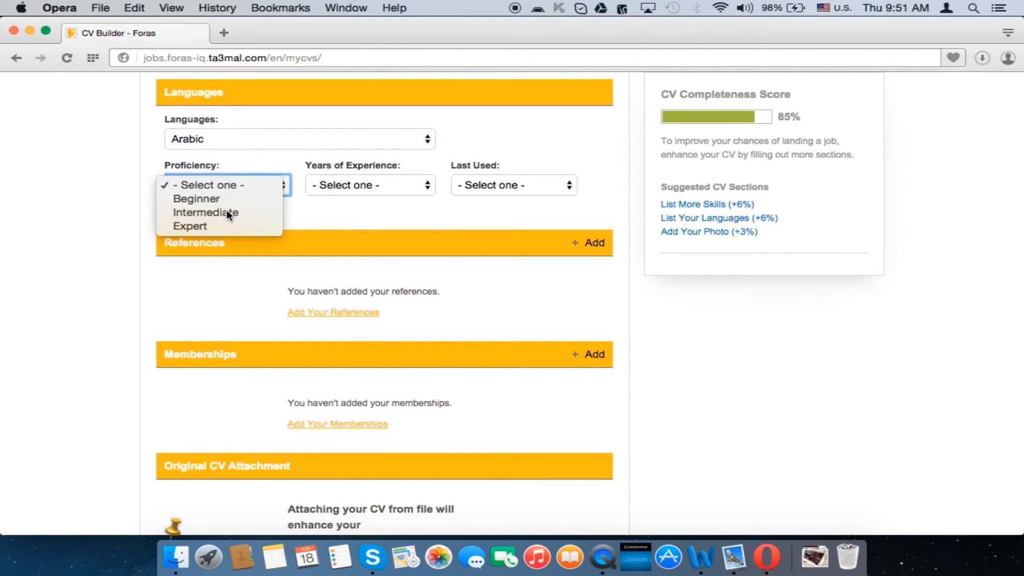
{"action": "left_click", "coordinate": [226, 212]}
{"action": "left_click", "coordinate": [336, 186]}
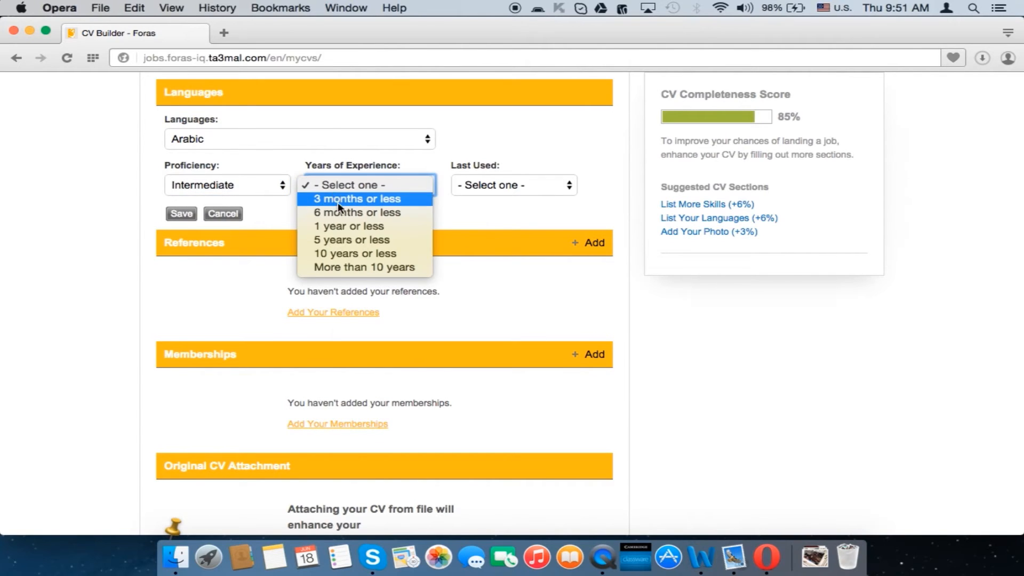
{"action": "left_click", "coordinate": [357, 252]}
{"action": "left_click", "coordinate": [490, 198]}
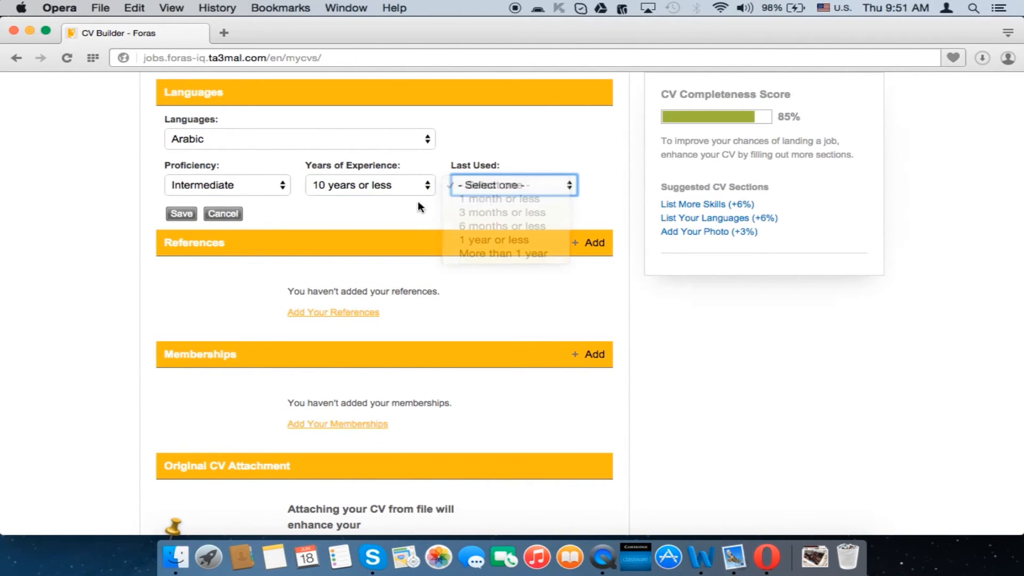
{"action": "left_click", "coordinate": [188, 214]}
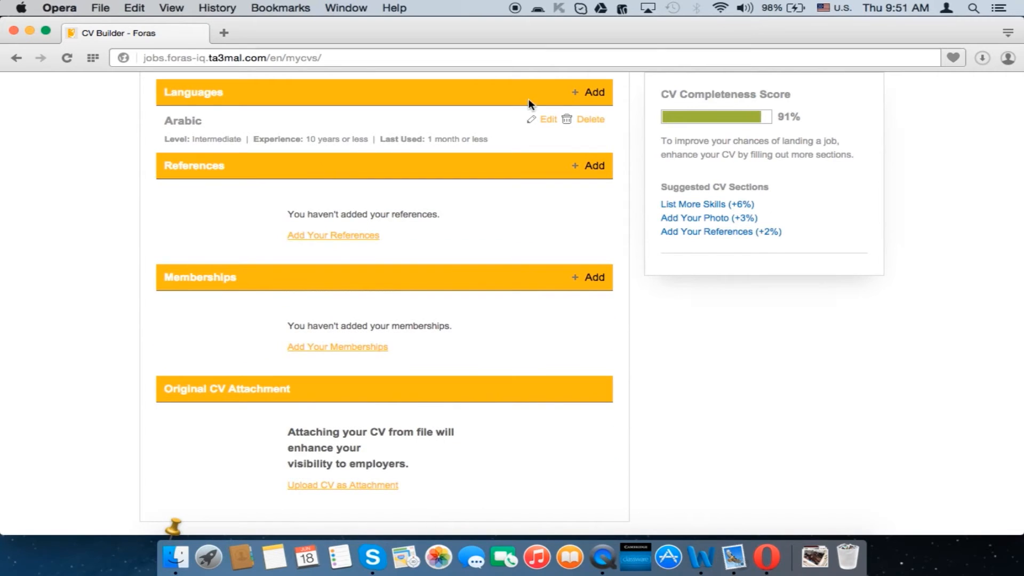
Step: Add English at Expert, More than 10 years, last used 1 month or less
{"action": "left_click", "coordinate": [592, 93]}
{"action": "left_click", "coordinate": [254, 141]}
{"action": "left_click", "coordinate": [221, 154]}
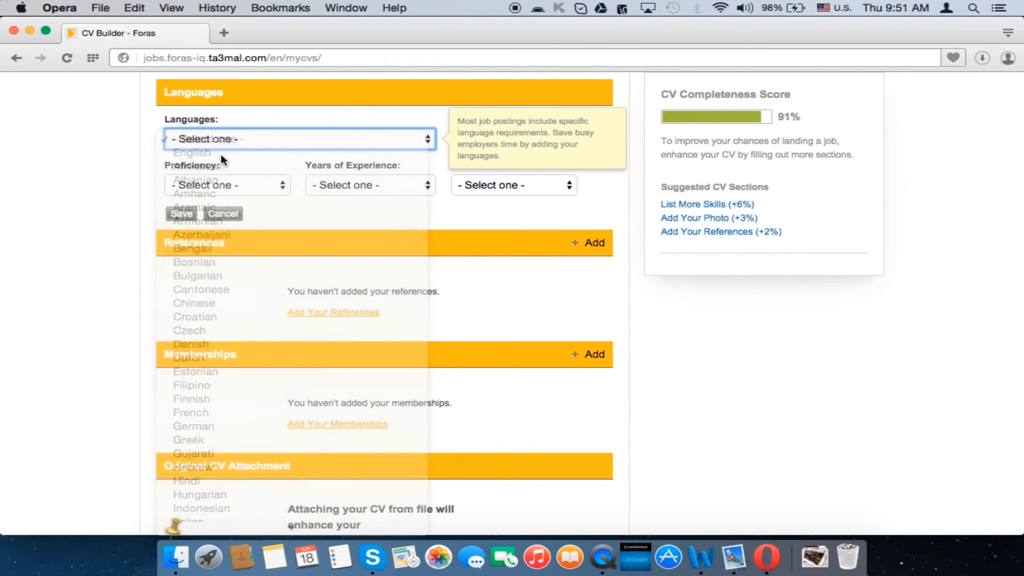
{"action": "left_click", "coordinate": [191, 184]}
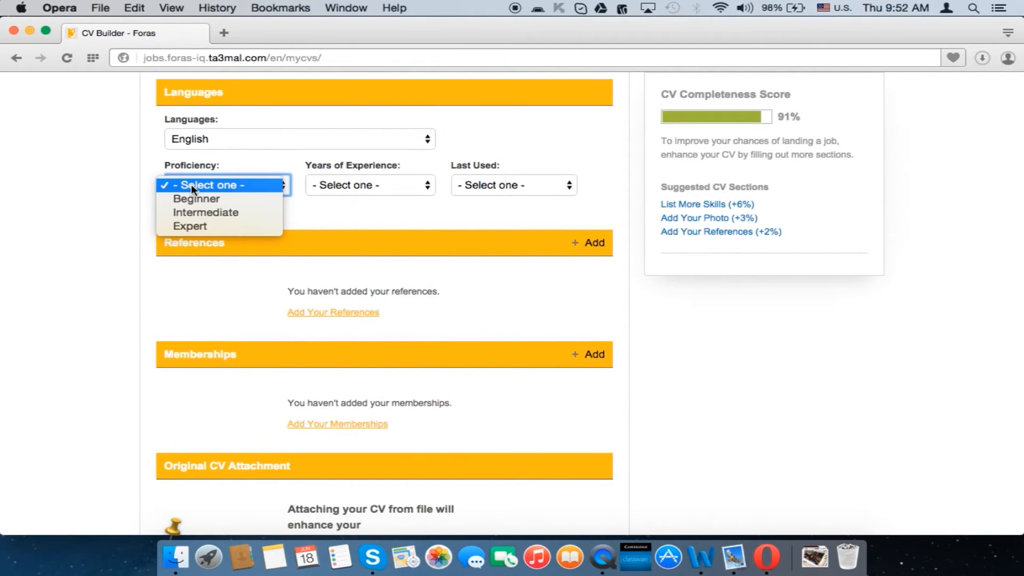
{"action": "left_click", "coordinate": [207, 217]}
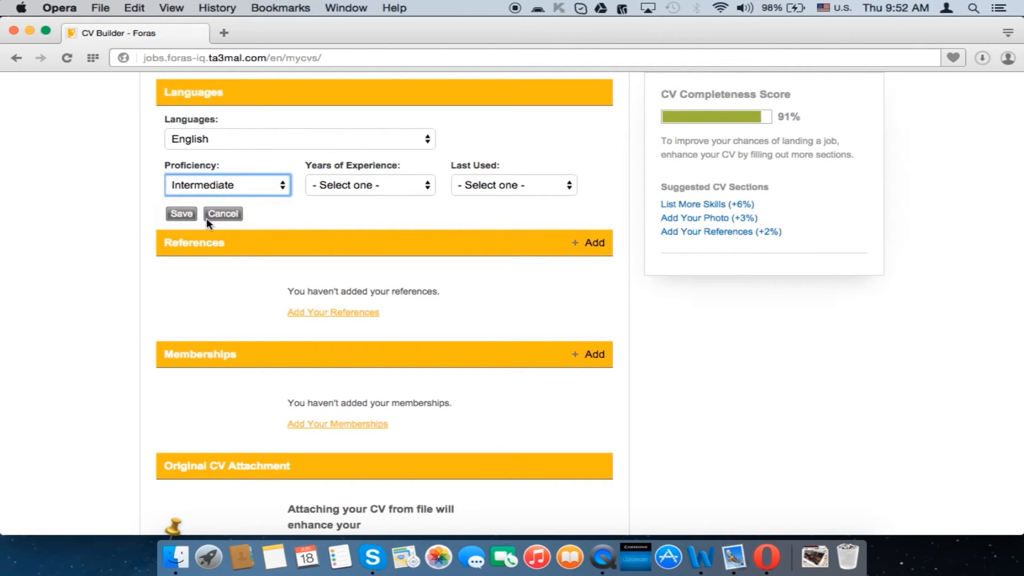
{"action": "key", "text": "space"}
{"action": "left_click", "coordinate": [206, 199]}
{"action": "left_click", "coordinate": [351, 179]}
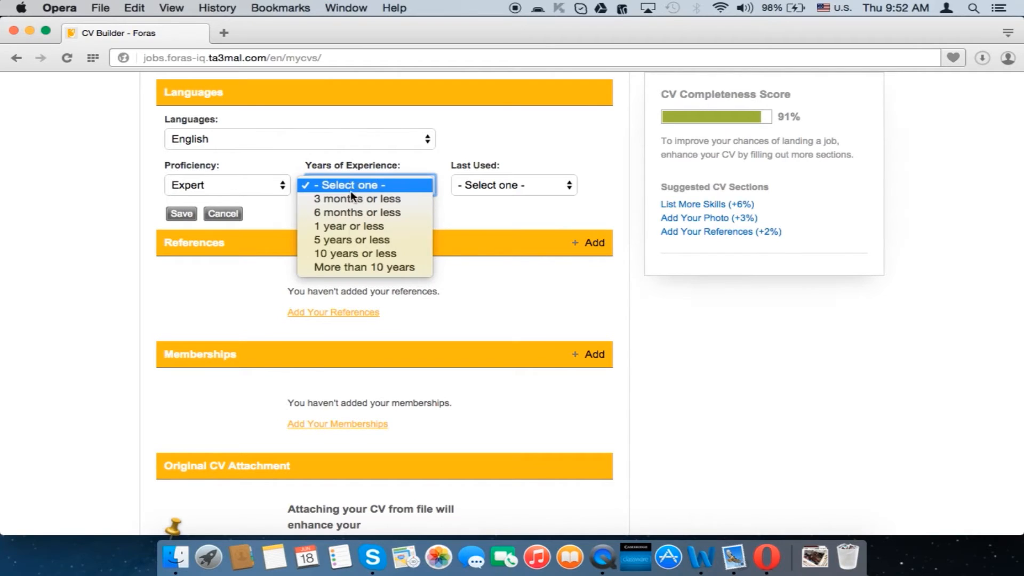
{"action": "left_click", "coordinate": [365, 264]}
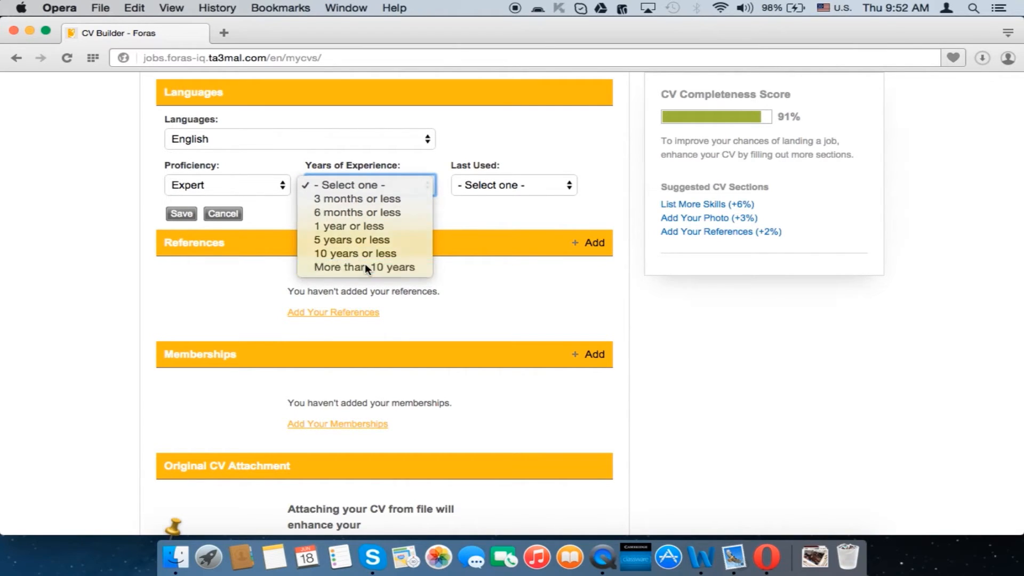
{"action": "left_click", "coordinate": [486, 190]}
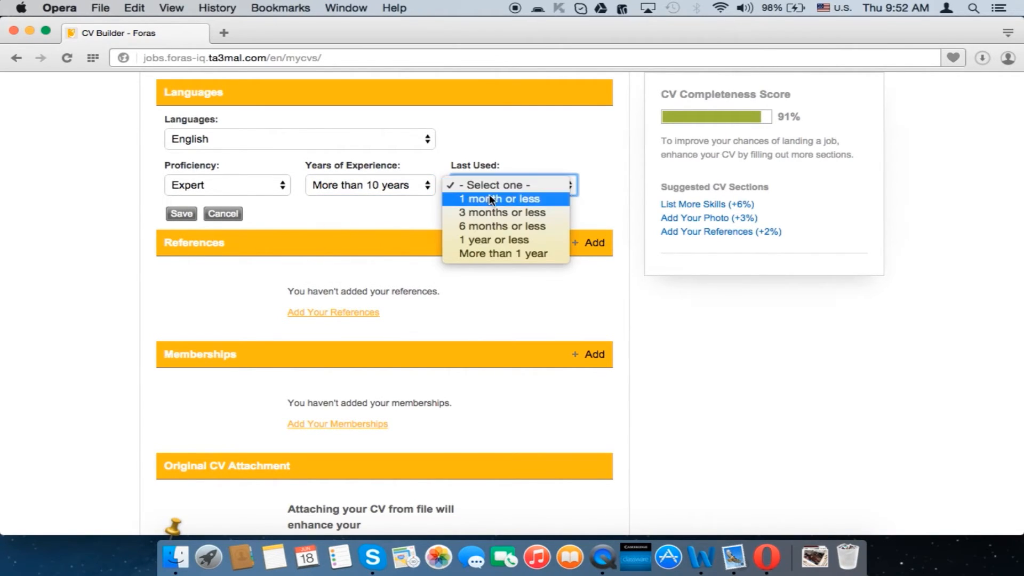
{"action": "left_click", "coordinate": [488, 196]}
{"action": "left_click", "coordinate": [179, 214]}
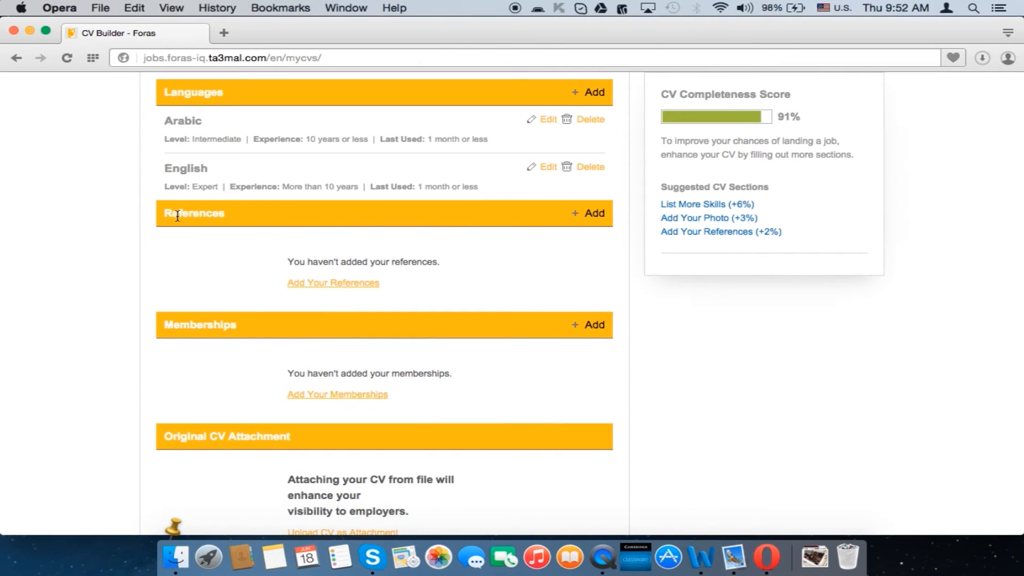
Step: Add Kurdish at Expert, More than 10 years, last used 1 month or less
{"action": "scroll", "coordinate": [509, 136], "scroll_direction": "up", "scroll_amount": 1}
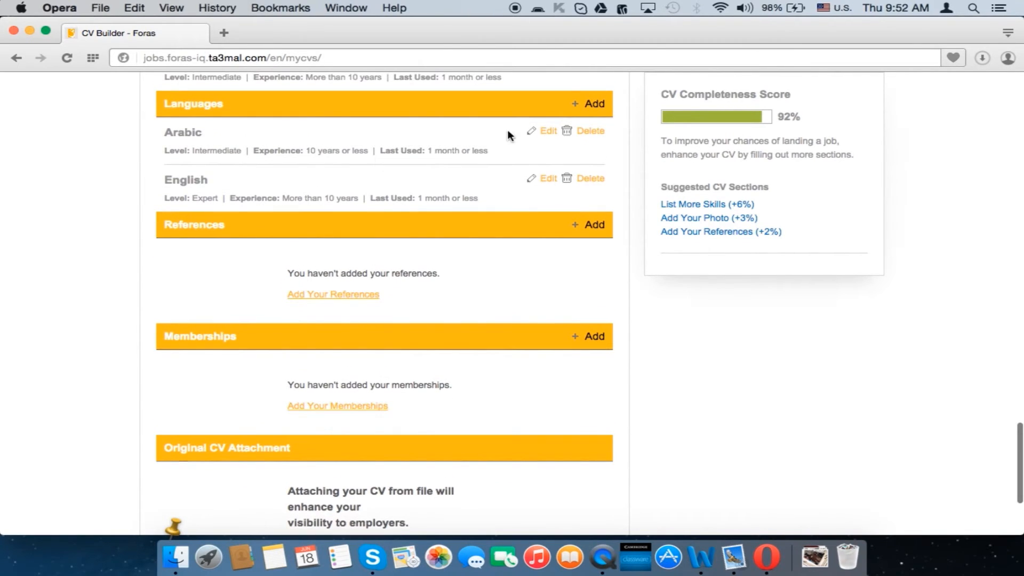
{"action": "left_click", "coordinate": [593, 104]}
{"action": "left_click", "coordinate": [323, 144]}
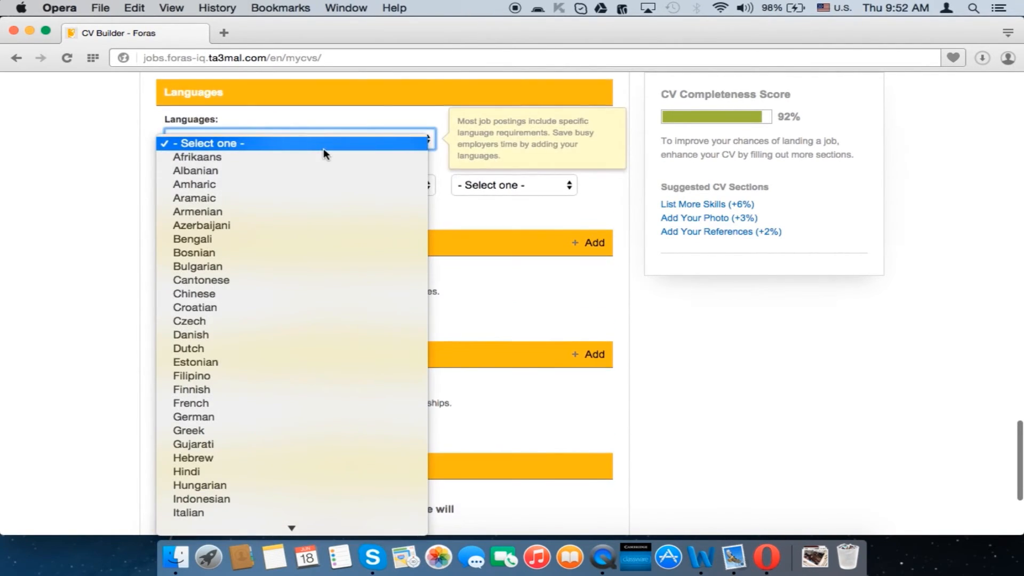
{"action": "type", "text": "kur"}
{"action": "key", "text": "Return"}
{"action": "left_click", "coordinate": [233, 186]}
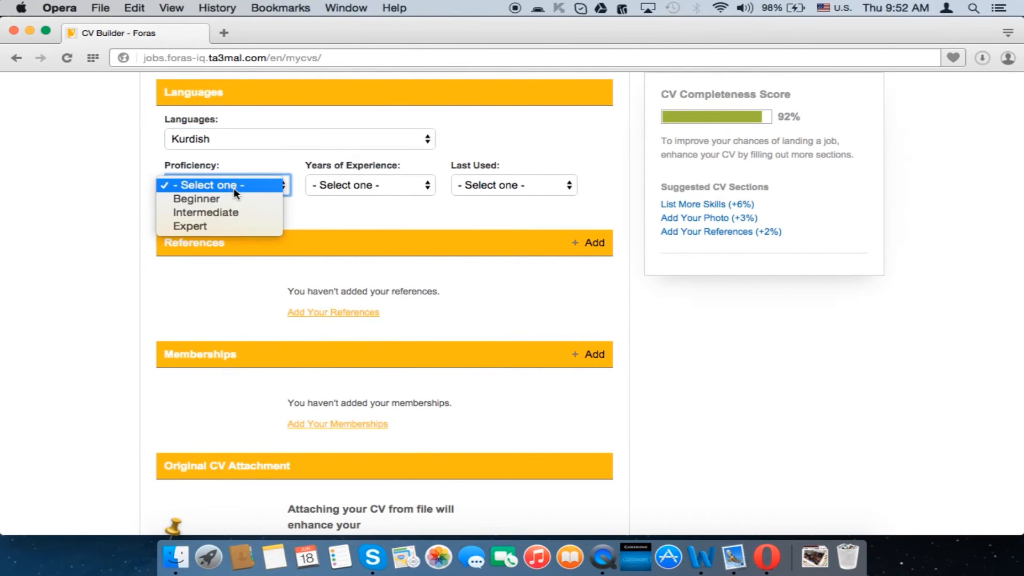
{"action": "left_click", "coordinate": [236, 209]}
{"action": "left_click", "coordinate": [242, 184]}
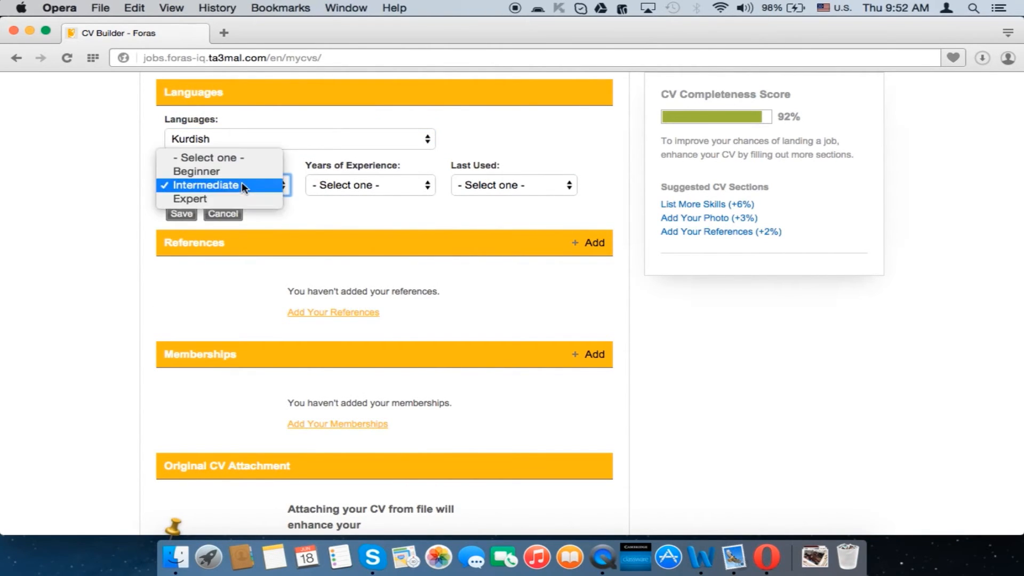
{"action": "left_click", "coordinate": [242, 201]}
{"action": "left_click", "coordinate": [357, 184]}
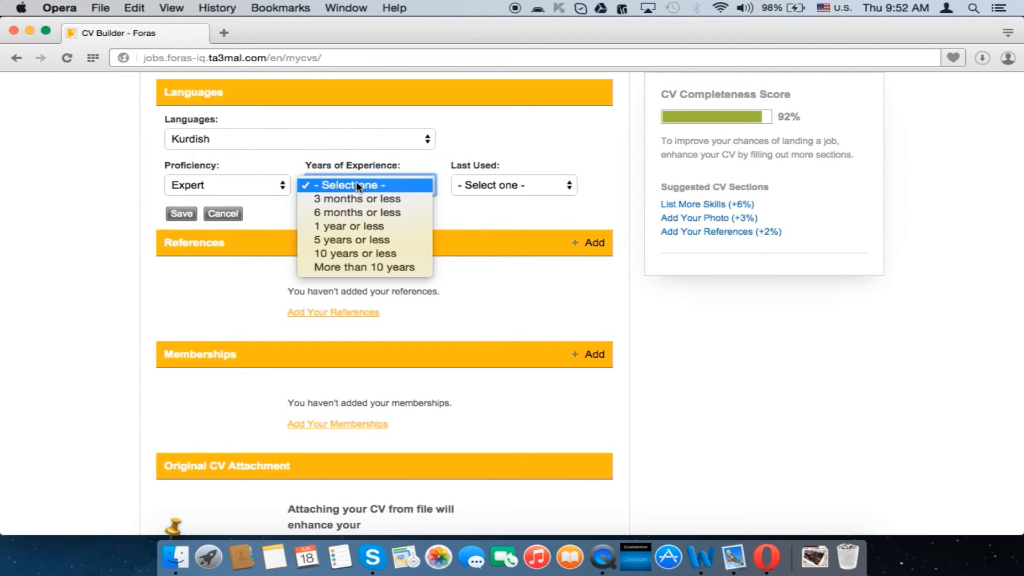
{"action": "left_click", "coordinate": [379, 266]}
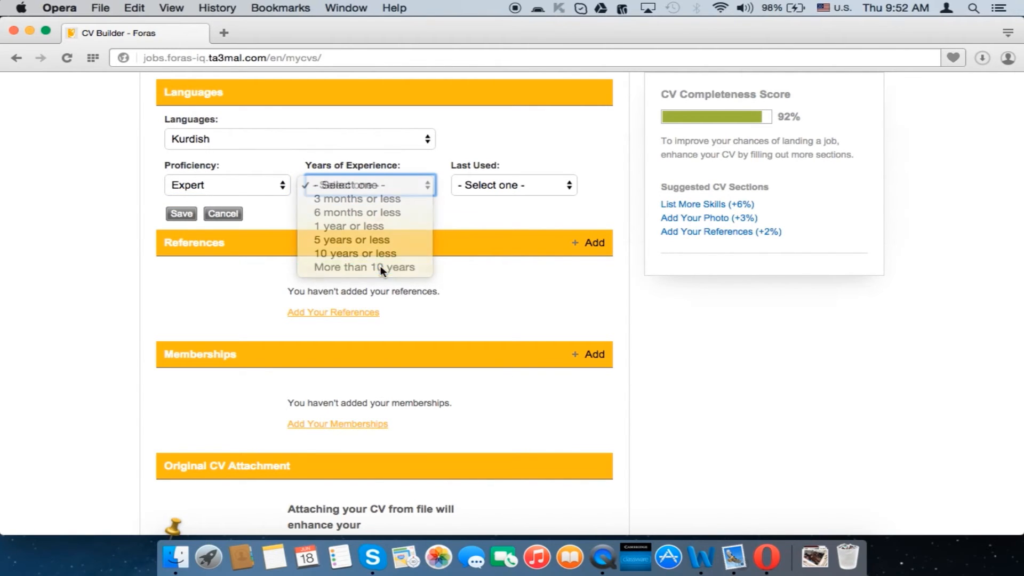
{"action": "left_click", "coordinate": [498, 184]}
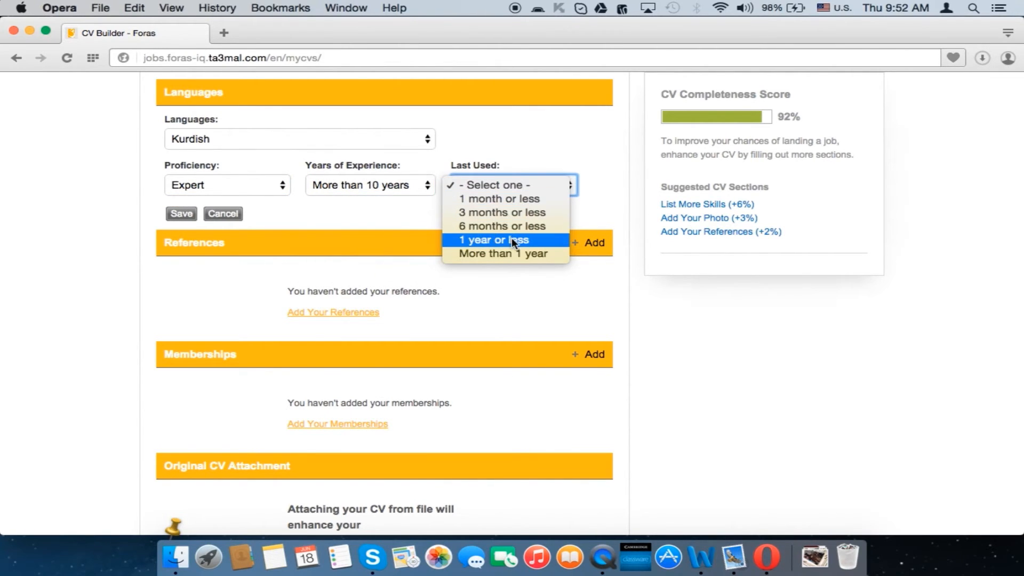
{"action": "left_click", "coordinate": [504, 200]}
{"action": "left_click", "coordinate": [181, 213]}
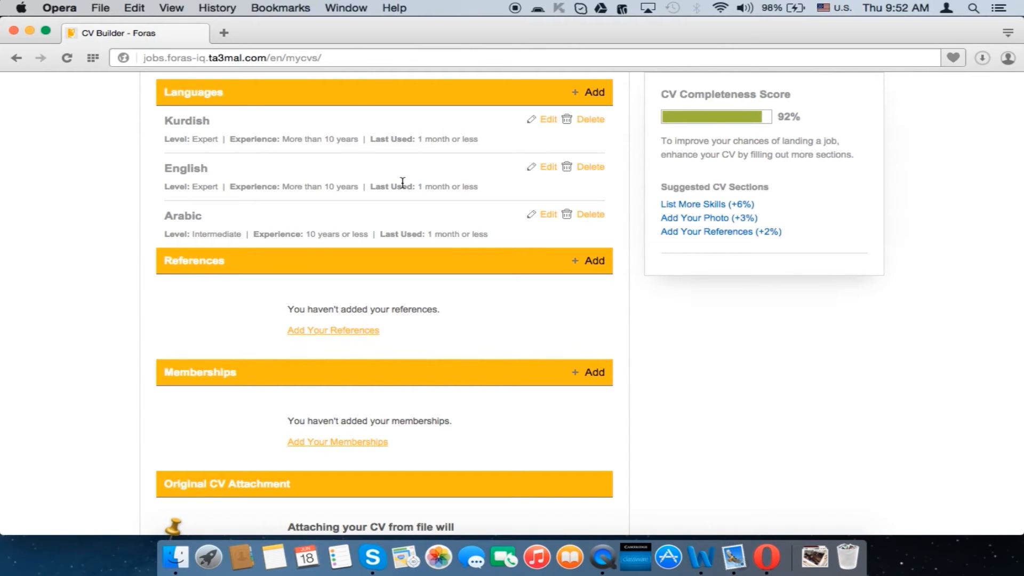
{"action": "scroll", "coordinate": [423, 176], "scroll_direction": "up", "scroll_amount": 5}
{"action": "scroll", "coordinate": [433, 255], "scroll_direction": "down", "scroll_amount": 3}
{"action": "scroll", "coordinate": [463, 247], "scroll_direction": "down", "scroll_amount": 3}
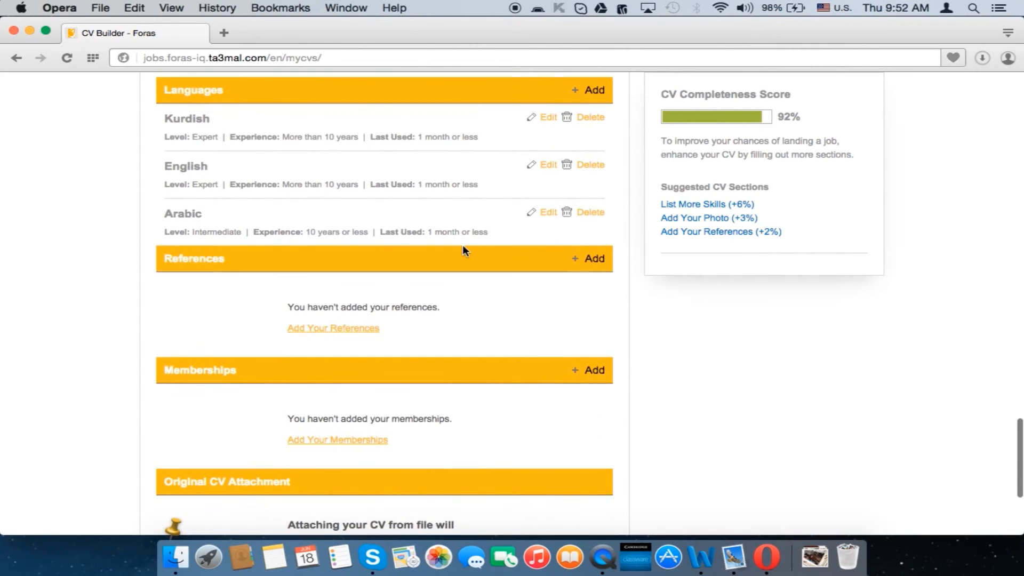
{"action": "scroll", "coordinate": [463, 246], "scroll_direction": "down", "scroll_amount": 3}
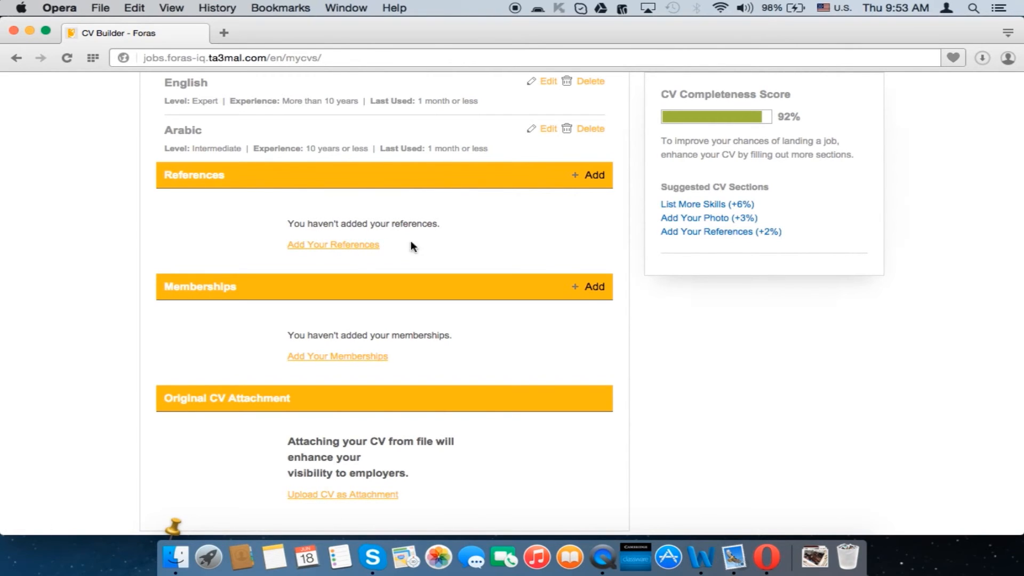
{"action": "scroll", "coordinate": [484, 142], "scroll_direction": "up", "scroll_amount": 5}
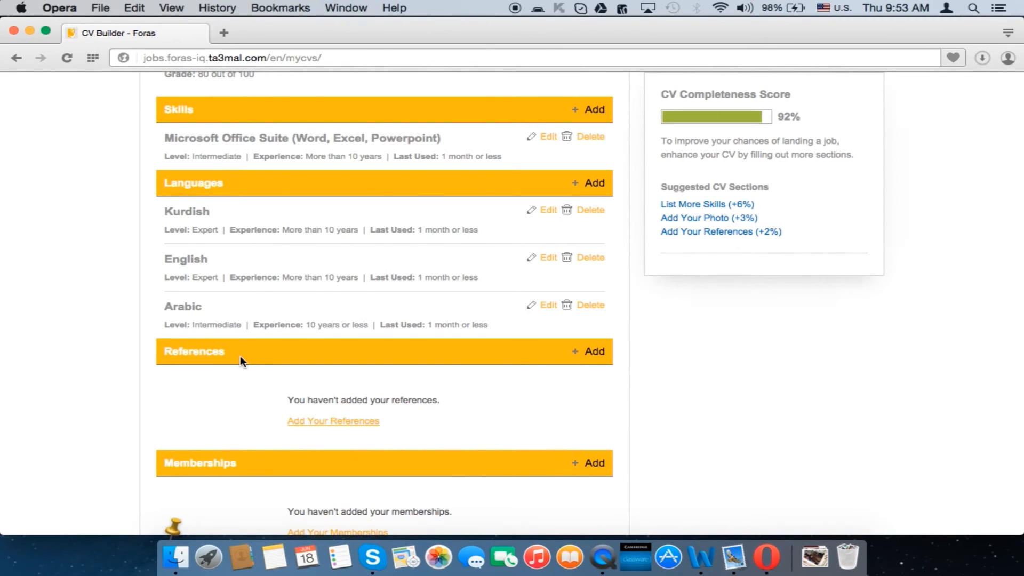
{"action": "scroll", "coordinate": [240, 357], "scroll_direction": "down", "scroll_amount": 4}
{"action": "scroll", "coordinate": [198, 158], "scroll_direction": "up", "scroll_amount": 10}
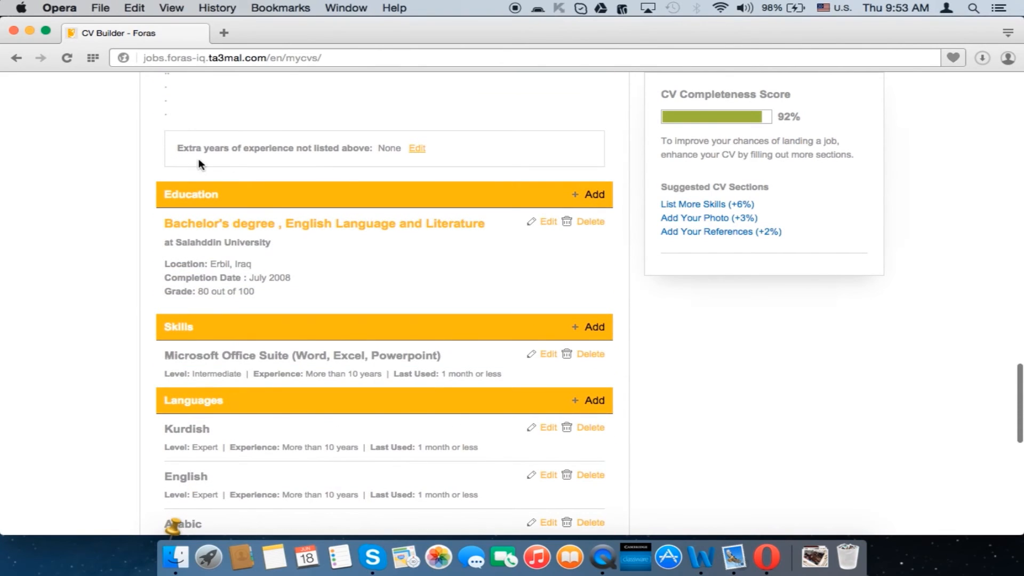
{"action": "scroll", "coordinate": [302, 214], "scroll_direction": "down", "scroll_amount": 11}
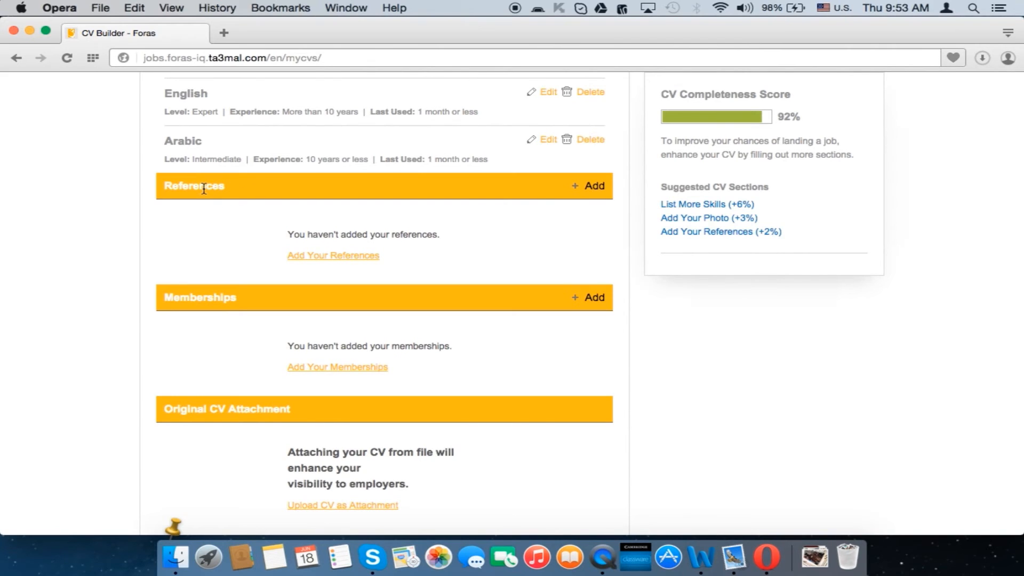
{"action": "scroll", "coordinate": [219, 213], "scroll_direction": "down", "scroll_amount": 4}
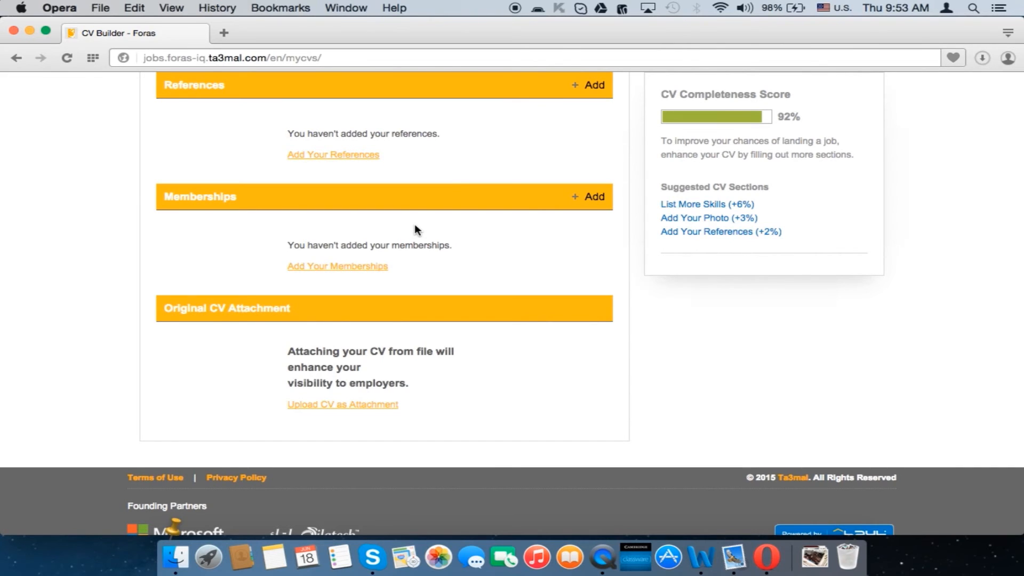
{"action": "scroll", "coordinate": [414, 229], "scroll_direction": "down", "scroll_amount": 1}
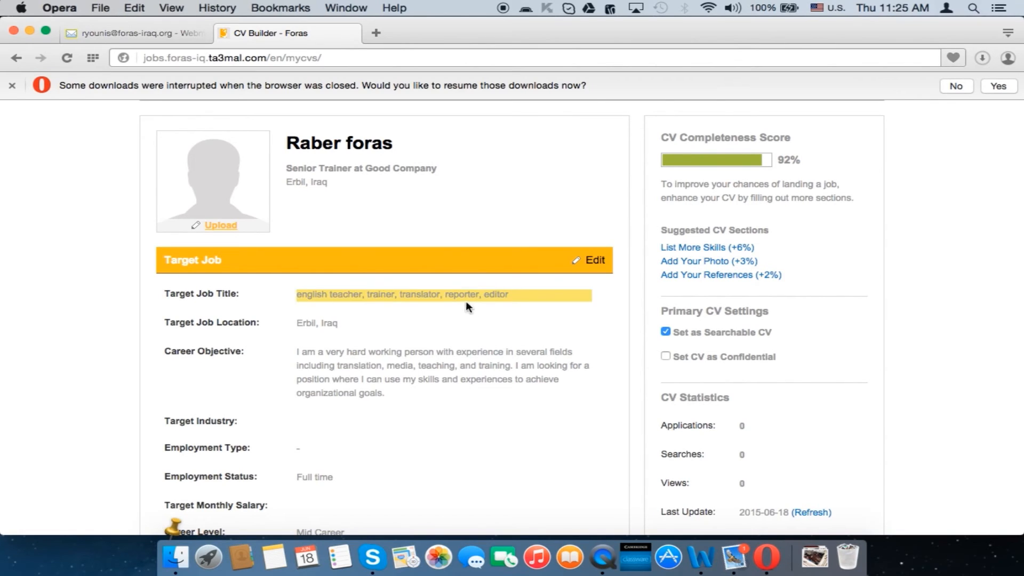
{"action": "double_click", "coordinate": [419, 297]}
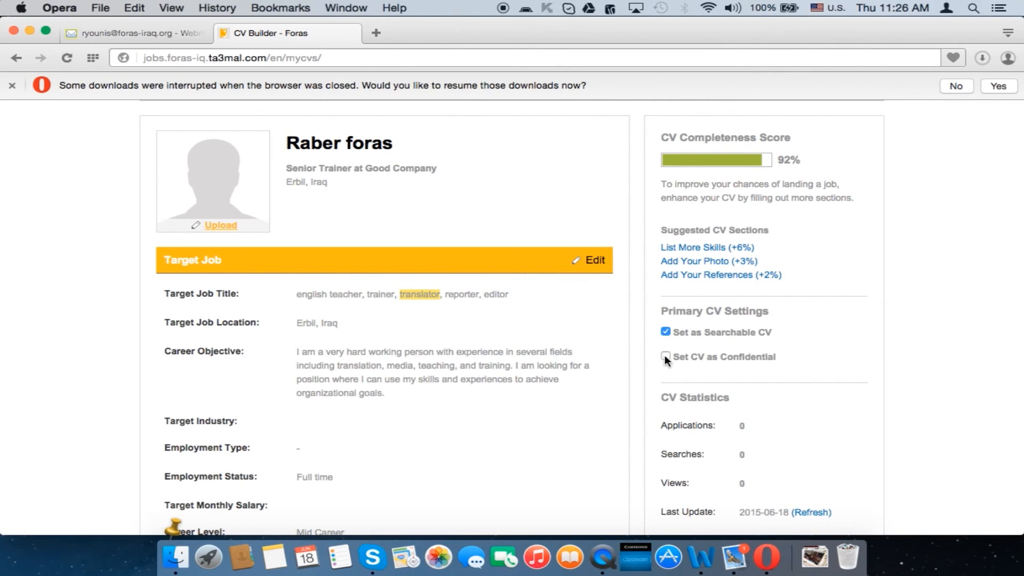
{"action": "scroll", "coordinate": [665, 354], "scroll_direction": "down", "scroll_amount": 1}
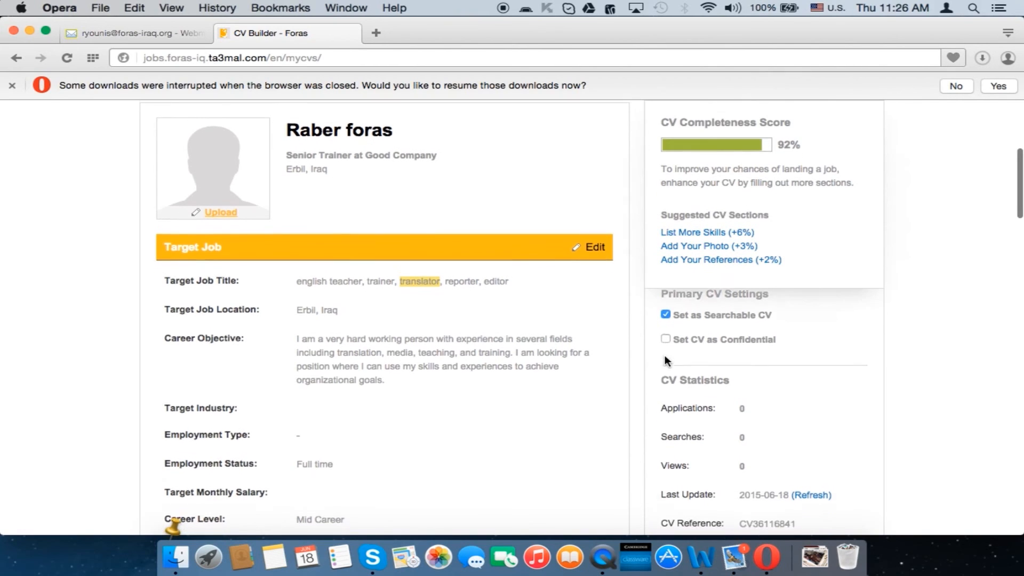
{"action": "scroll", "coordinate": [665, 354], "scroll_direction": "up", "scroll_amount": 2}
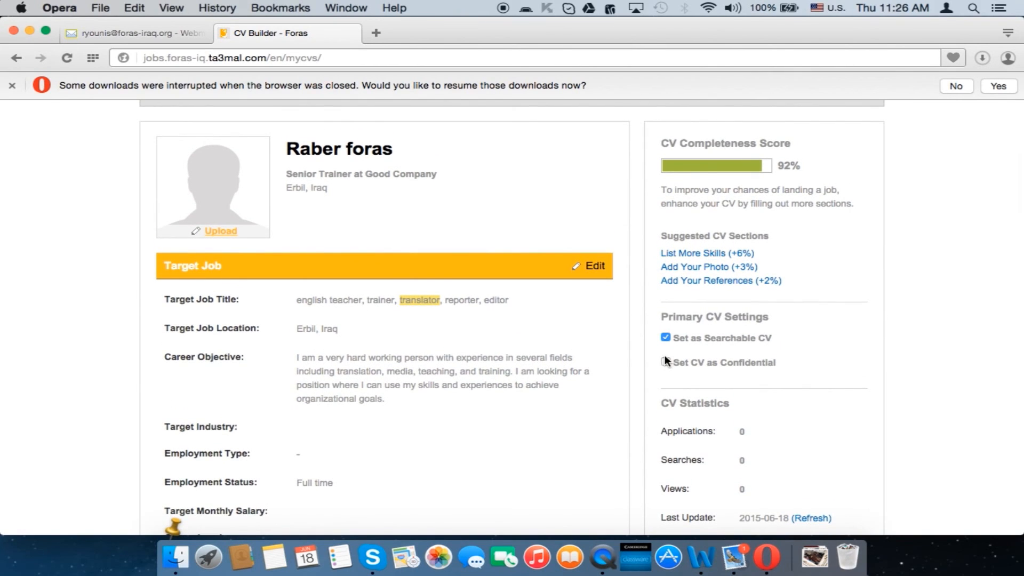